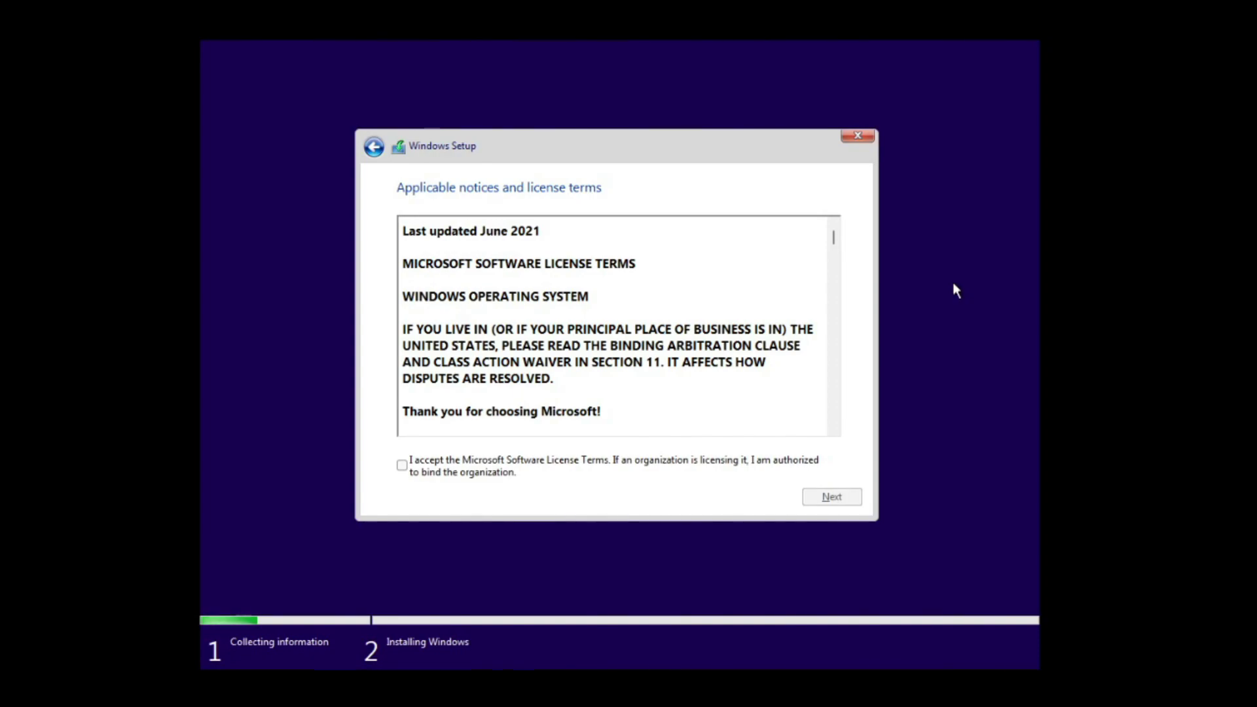
# Accept the license terms and run a Custom install onto Drive 0's unallocated space.
pyautogui.click(419, 465)
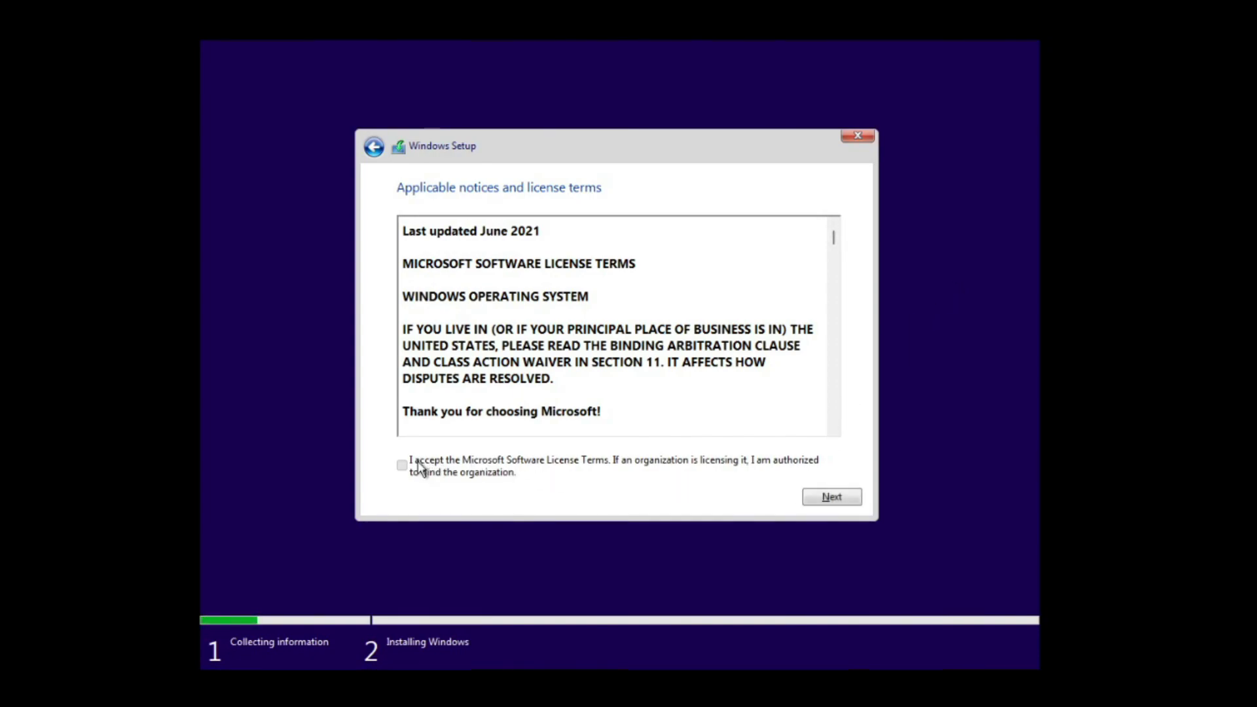
pyautogui.click(823, 499)
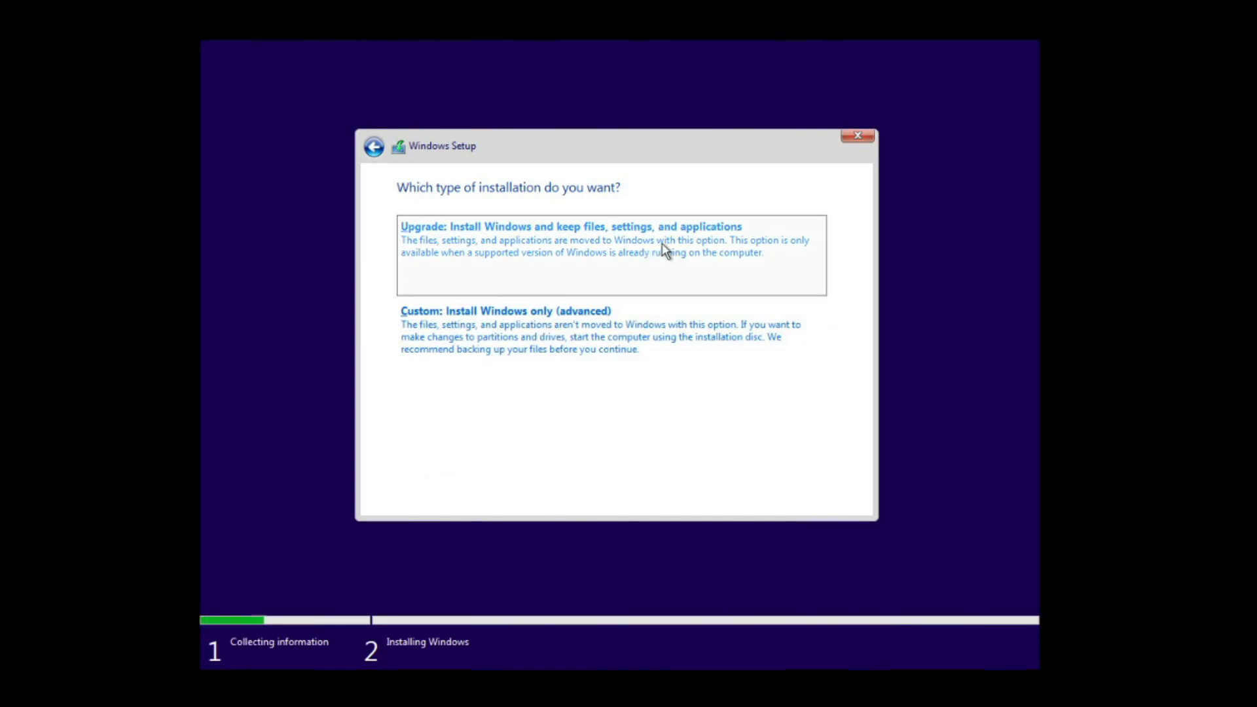
pyautogui.click(553, 313)
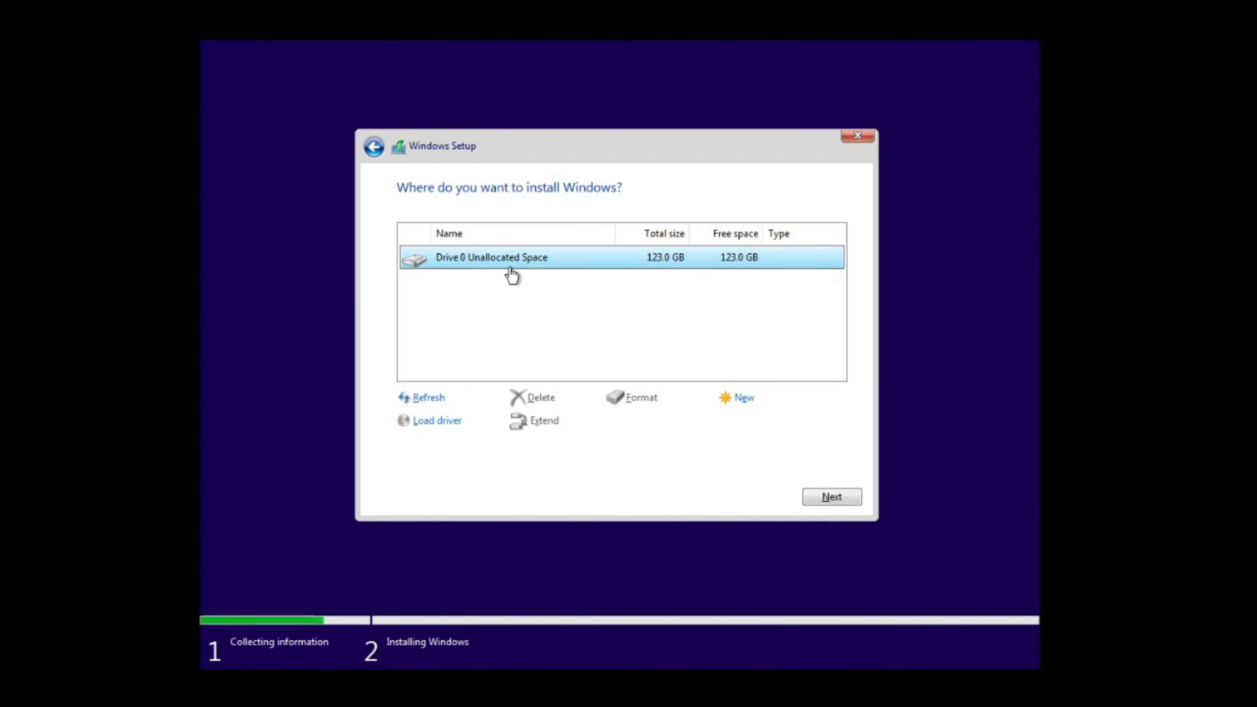
pyautogui.click(819, 496)
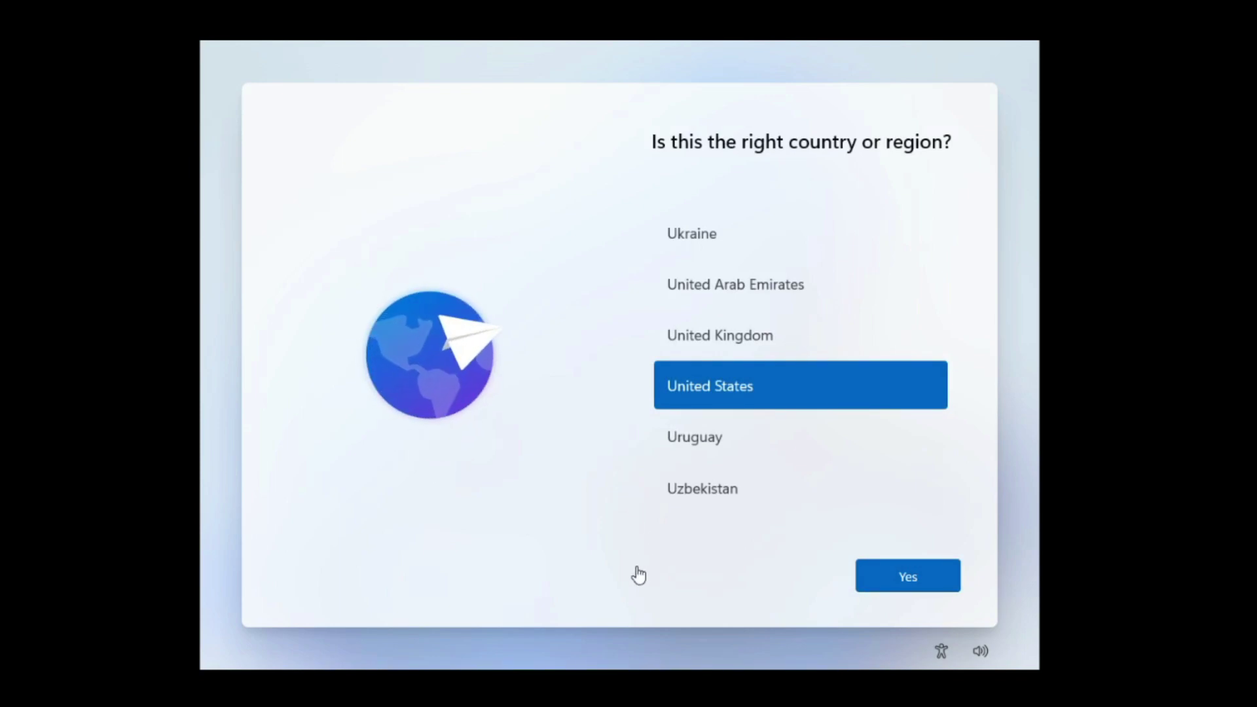
# Confirm United States as the region and the suggested keyboard layout, skipping a second layout.
pyautogui.click(886, 579)
pyautogui.click(884, 576)
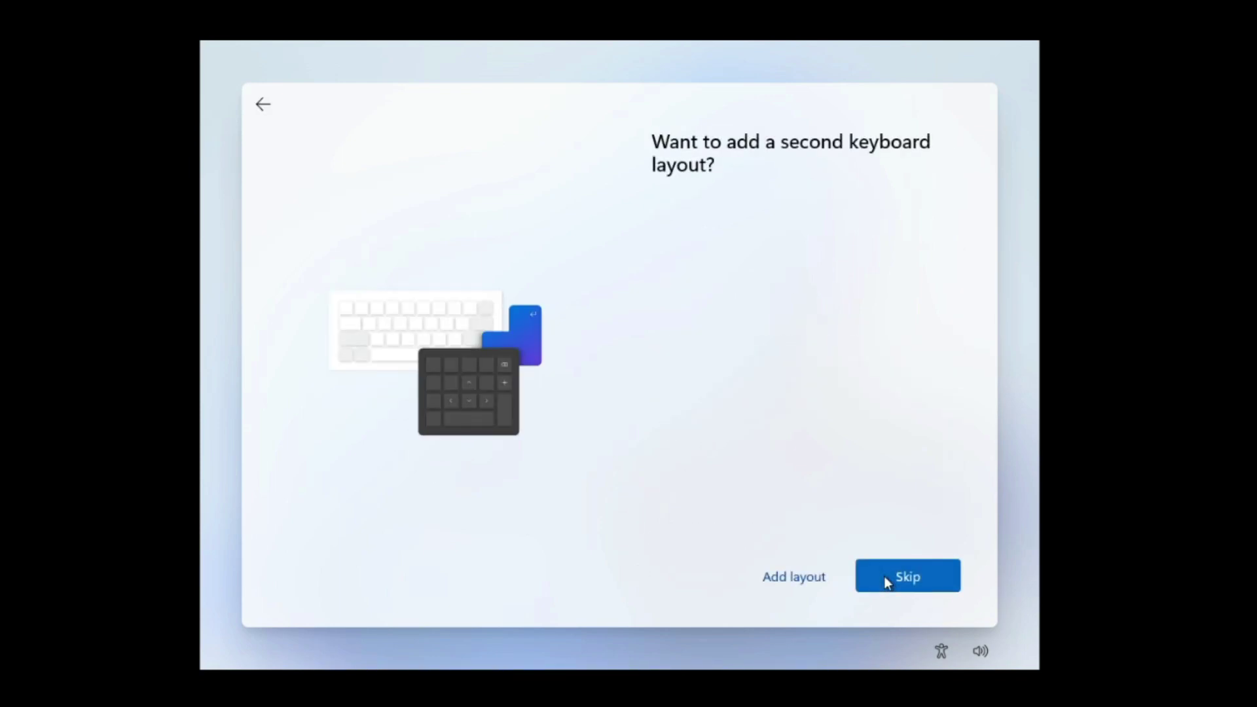
pyautogui.click(914, 581)
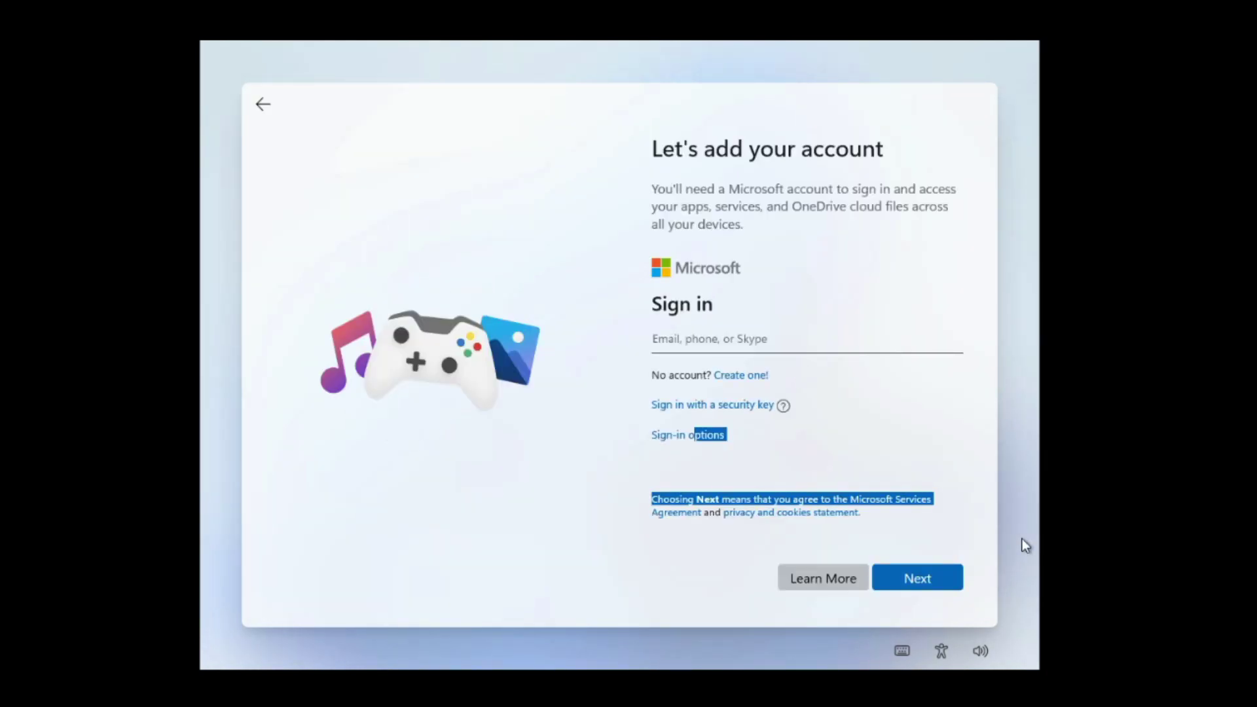
# Sign in with the Microsoft account e-mail address and the account password.
pyautogui.click(859, 438)
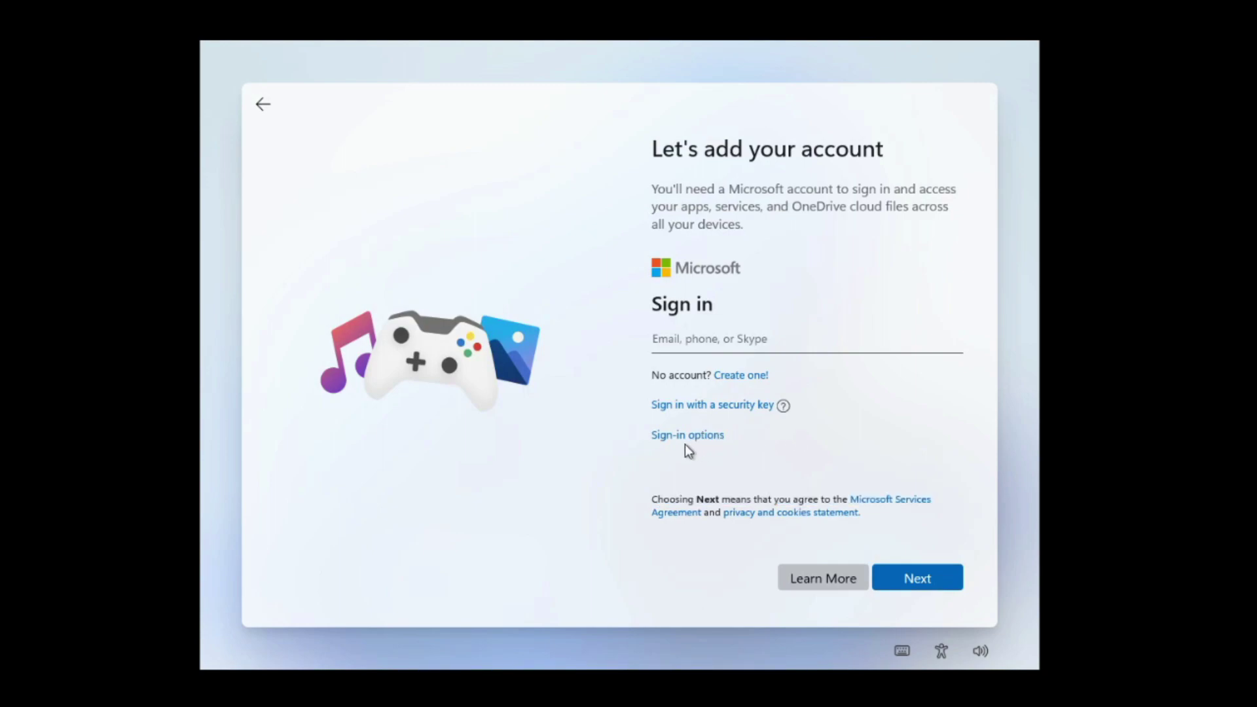
pyautogui.click(675, 442)
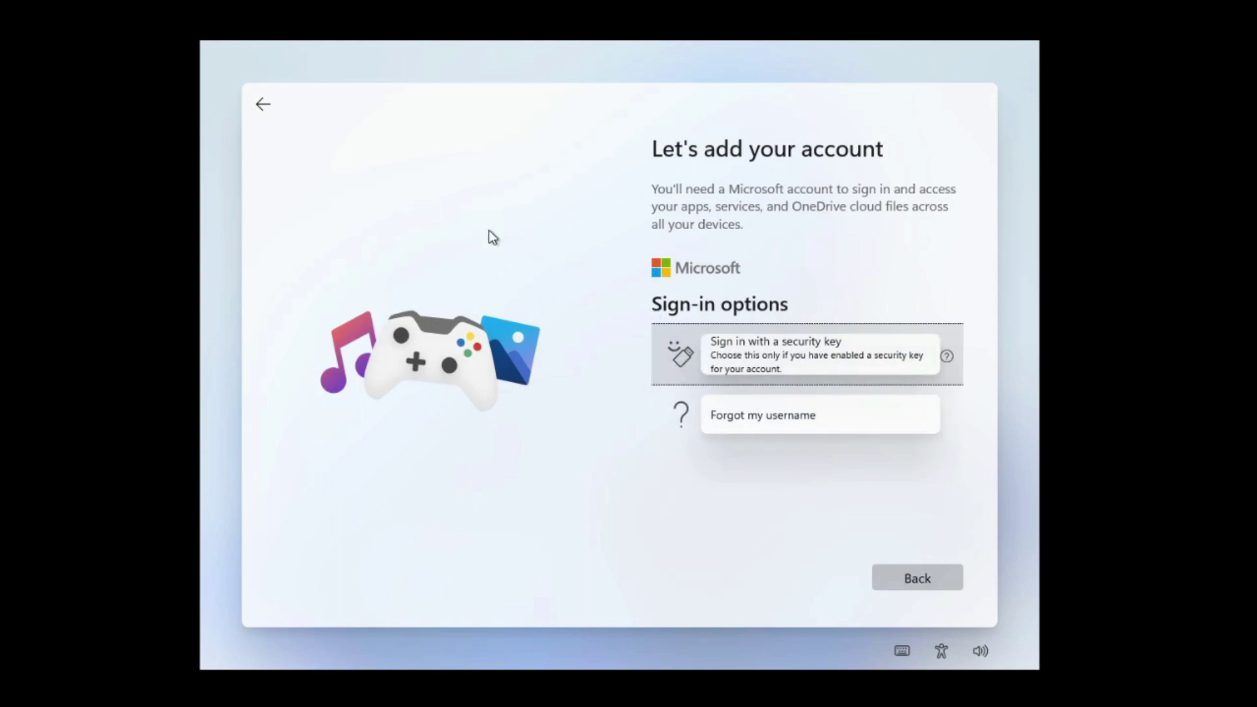
pyautogui.click(262, 105)
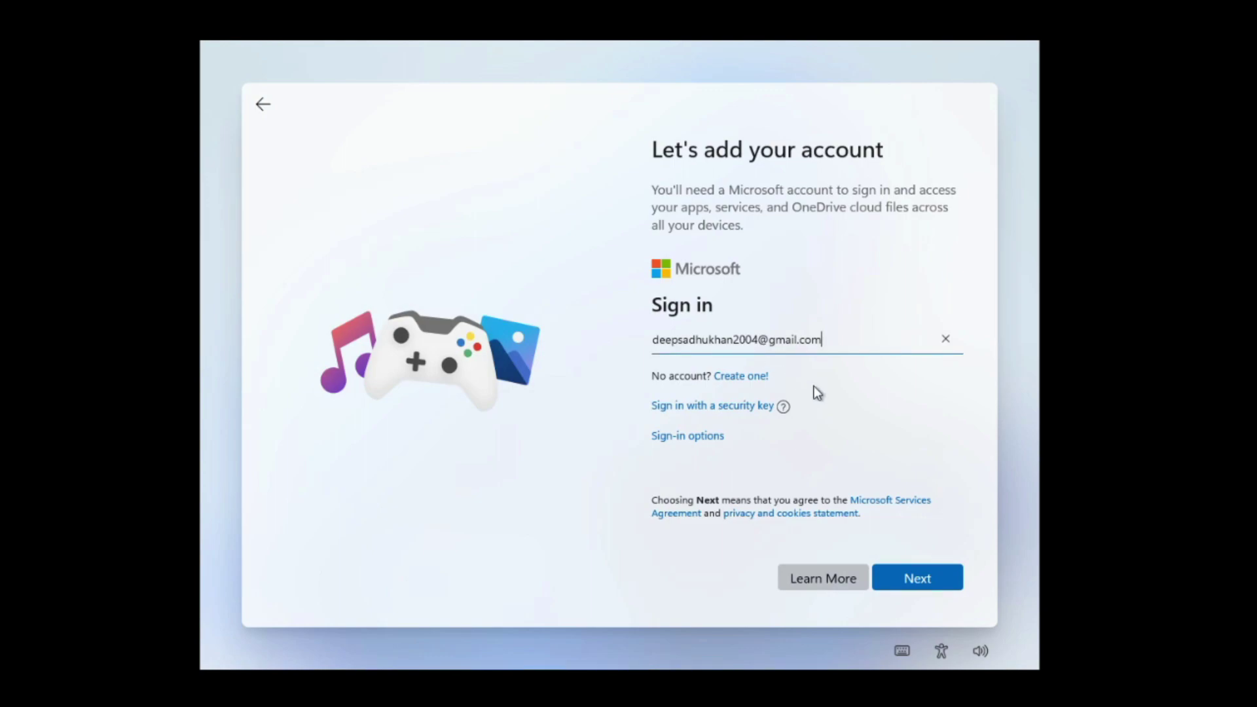
pyautogui.click(900, 573)
pyautogui.write('***********')
pyautogui.click(926, 591)
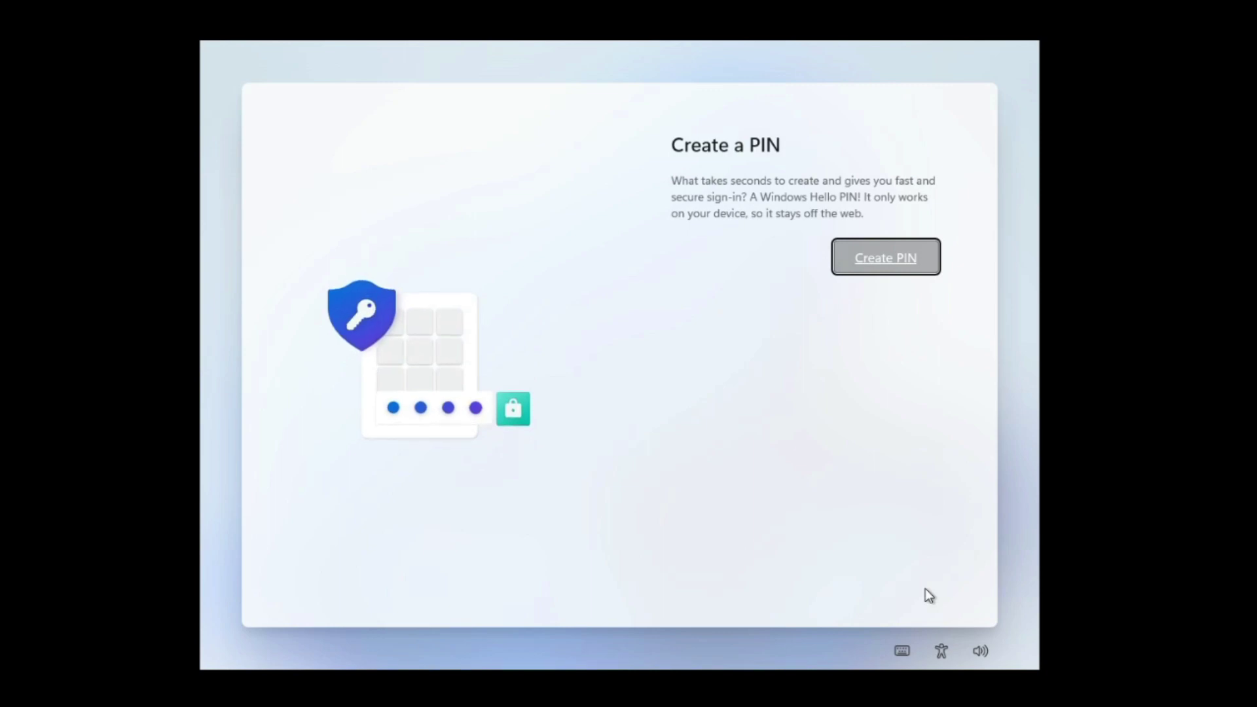
# Create and confirm a new numeric sign-in PIN.
pyautogui.click(910, 267)
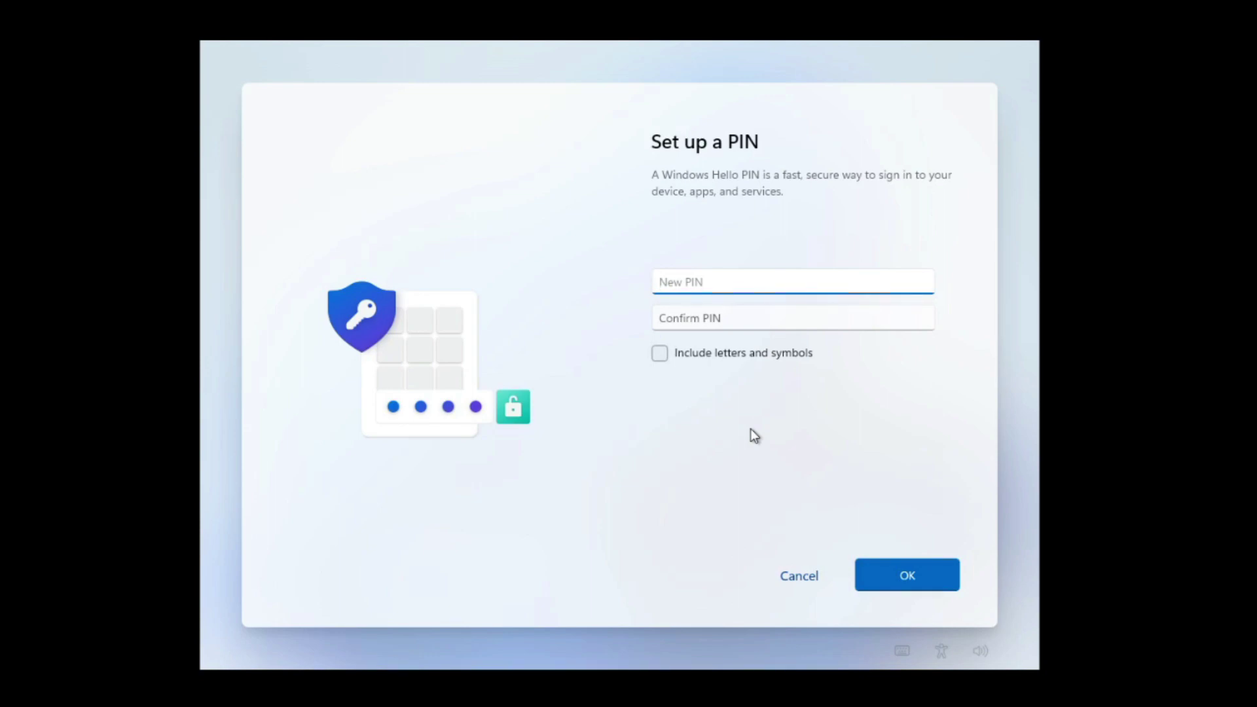
pyautogui.write('1234567890')
pyautogui.click(678, 319)
pyautogui.write('1234567890')
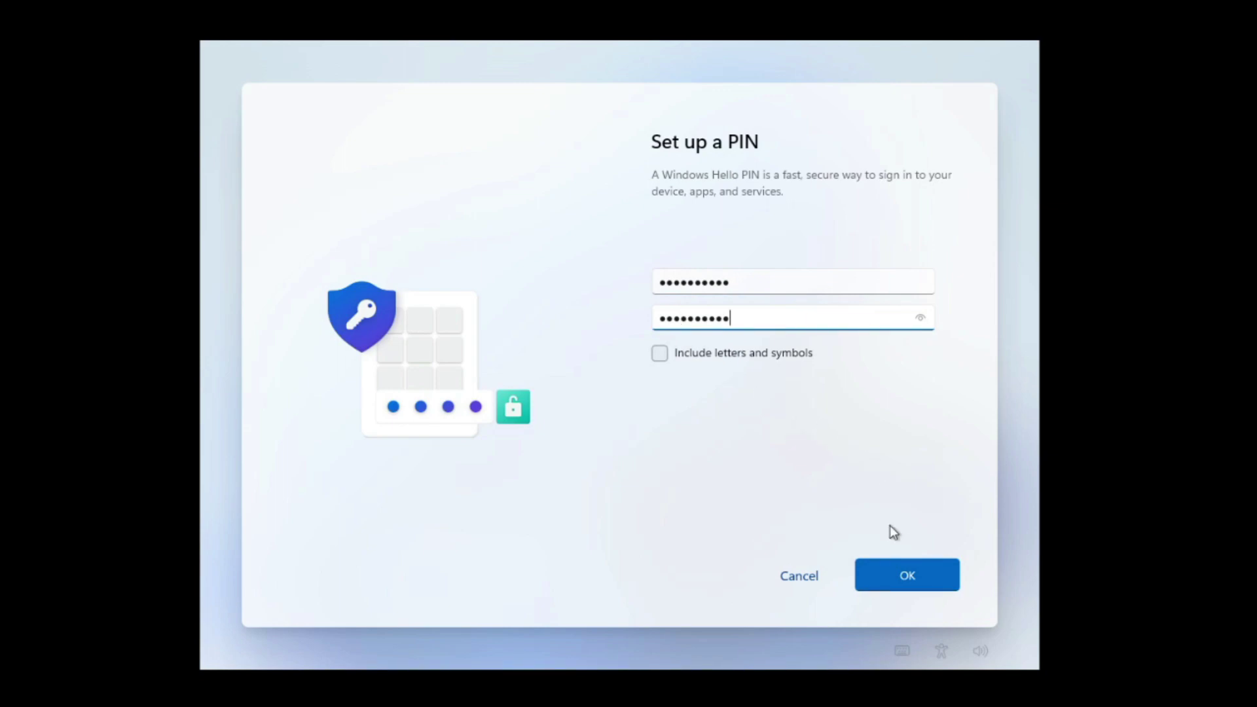
pyautogui.click(904, 576)
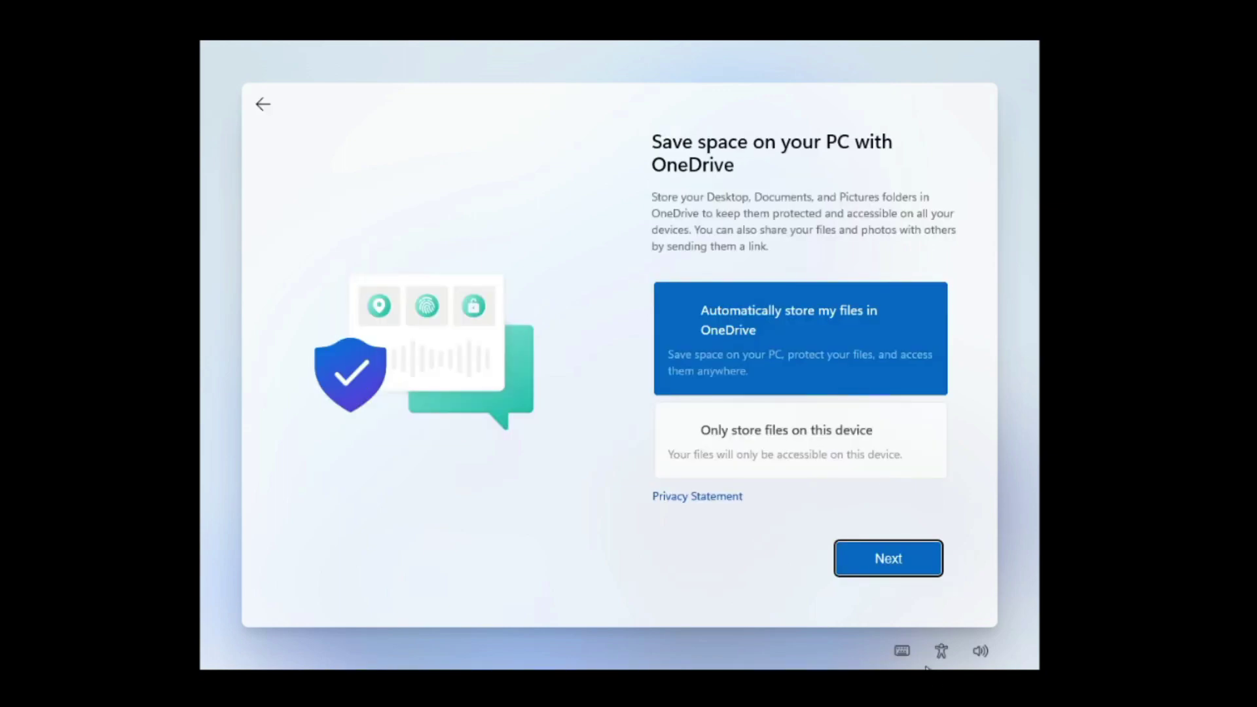
# Choose 'Only store files on this device' and continue through setup to the desktop.
pyautogui.click(841, 458)
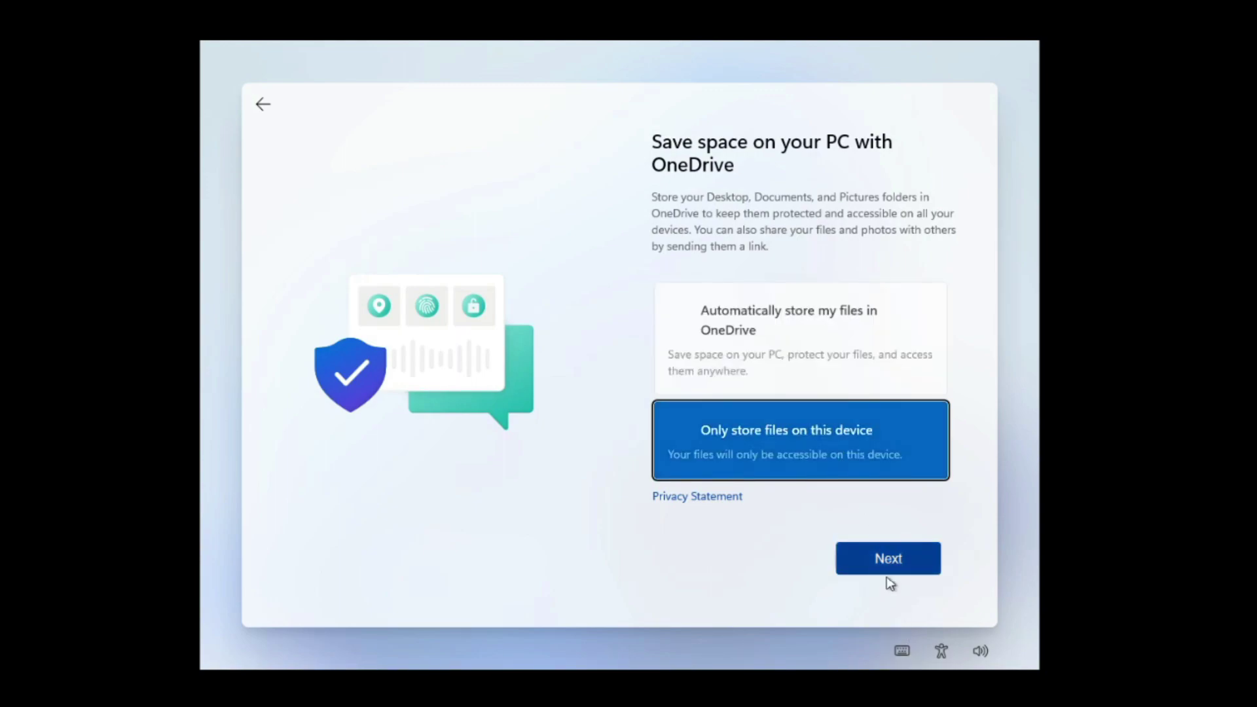
pyautogui.click(884, 559)
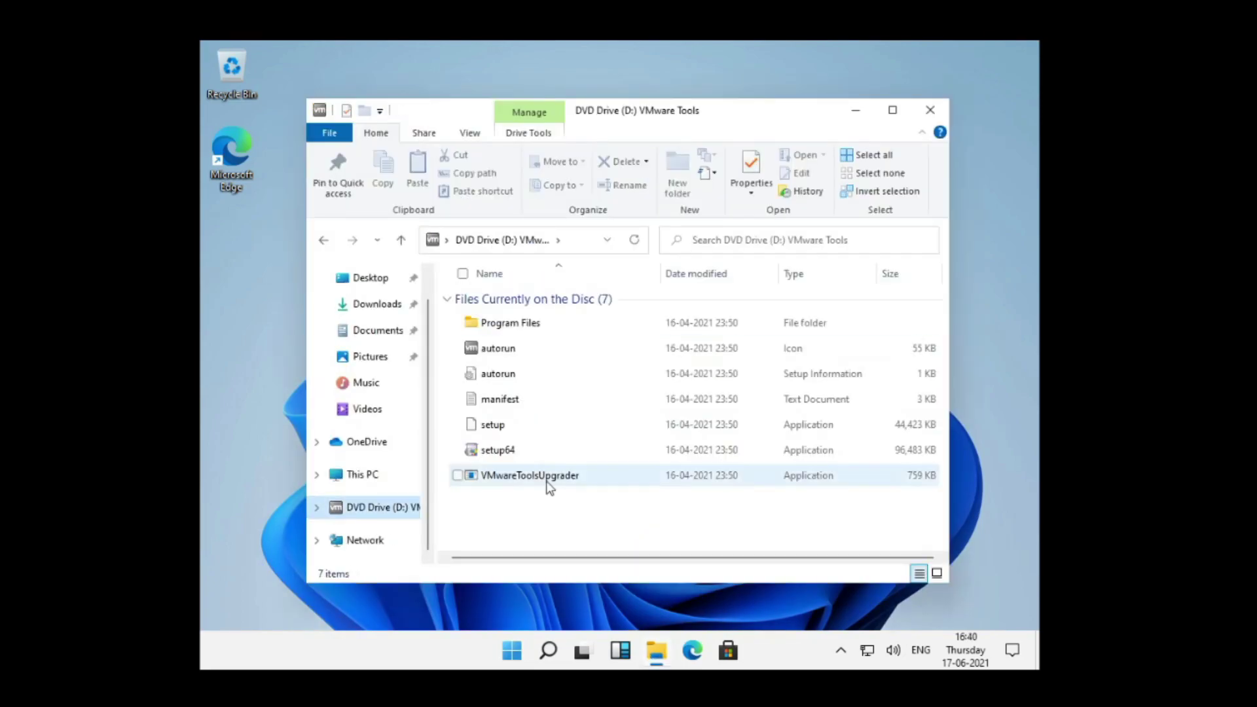
pyautogui.click(742, 452)
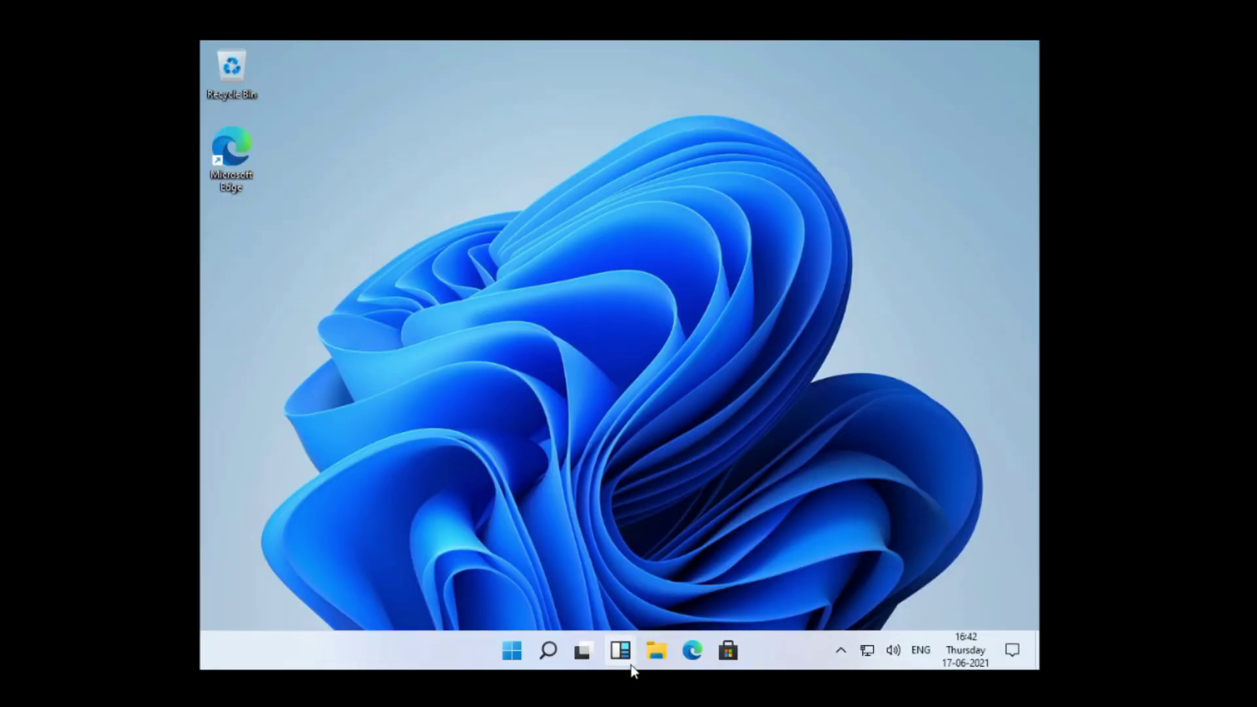
pyautogui.press('super')
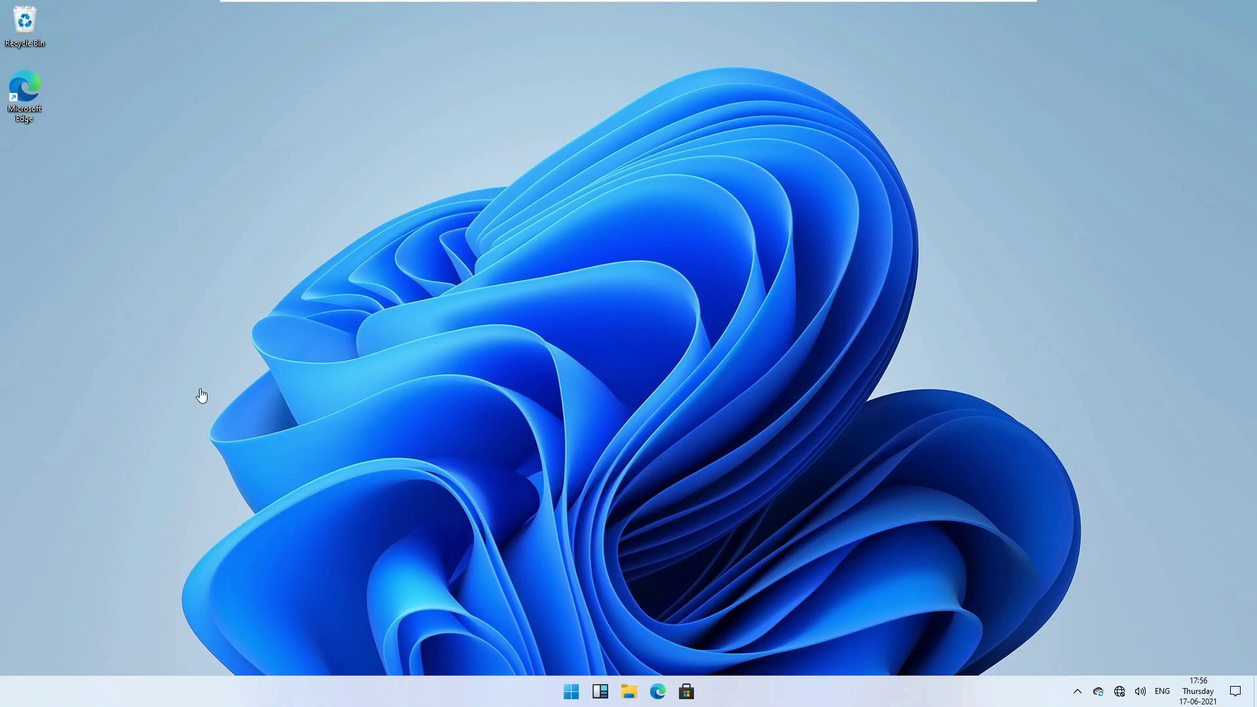
# Create a new folder on the desktop.
pyautogui.rightClick(297, 373)
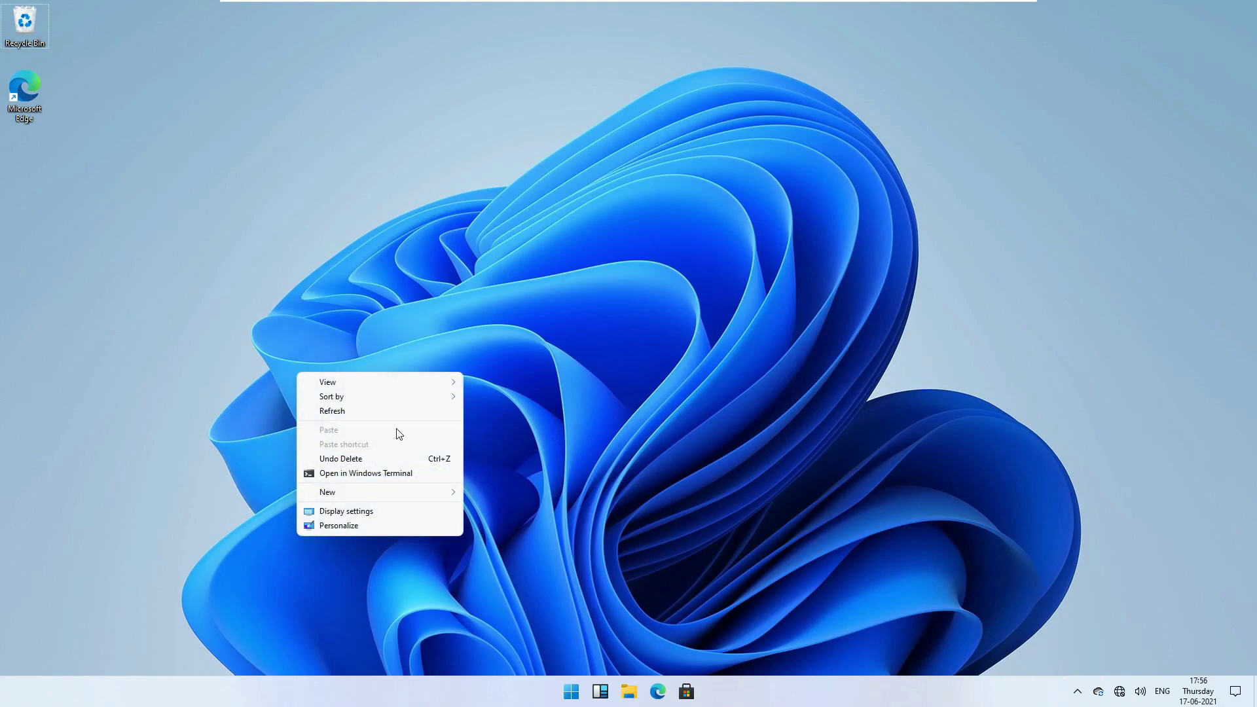
pyautogui.moveTo(332, 499)
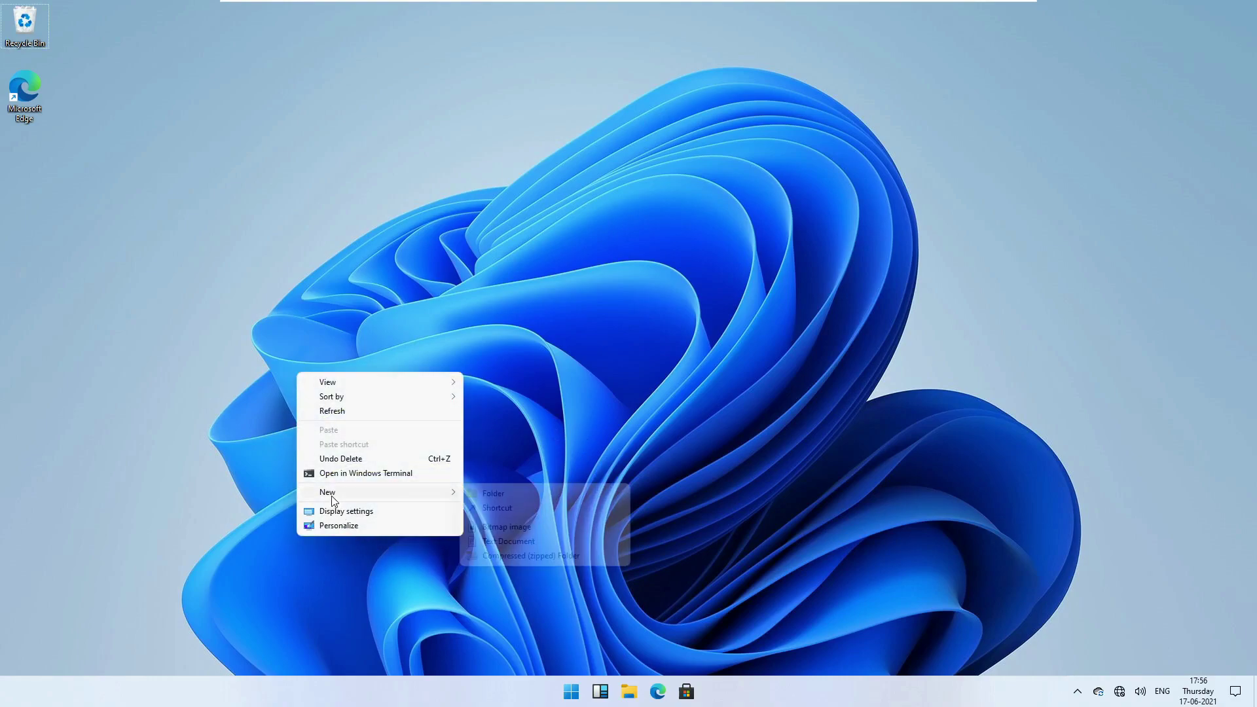
pyautogui.click(499, 495)
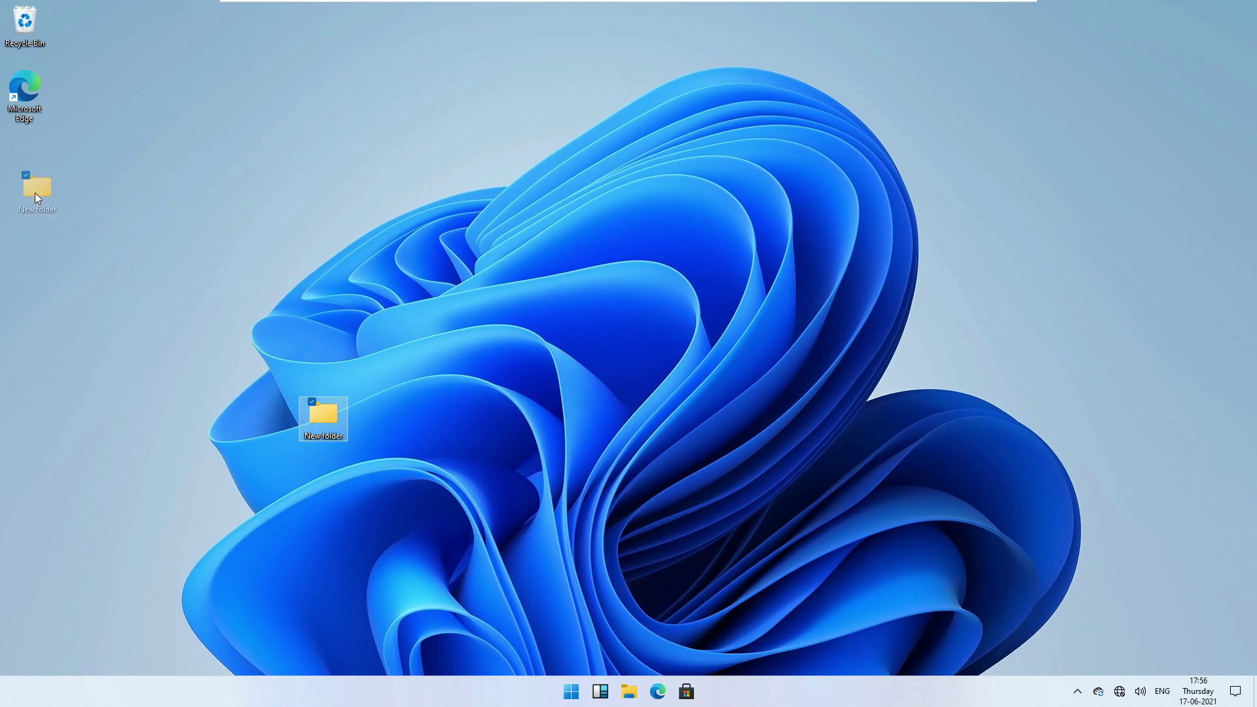
pyautogui.moveTo(747, 491); pyautogui.dragTo(747, 492)
# Open the new folder's Properties and go to its Customize settings.
pyautogui.rightClick(747, 492)
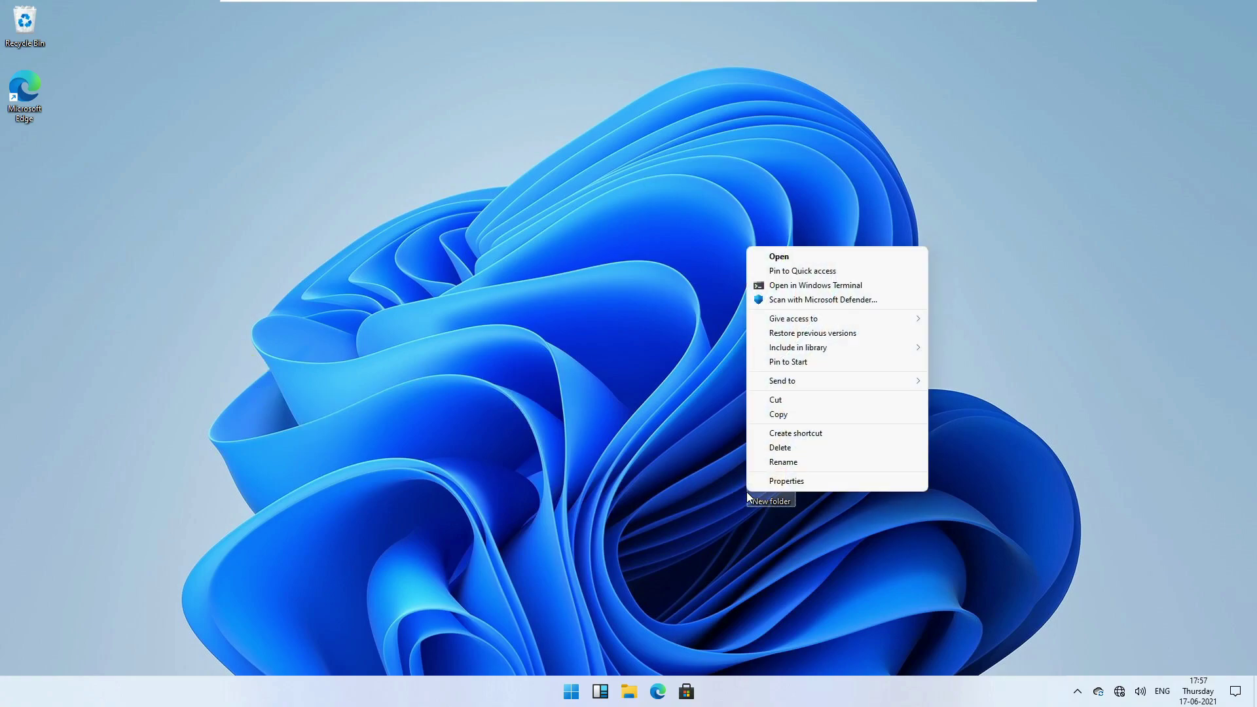
pyautogui.click(784, 482)
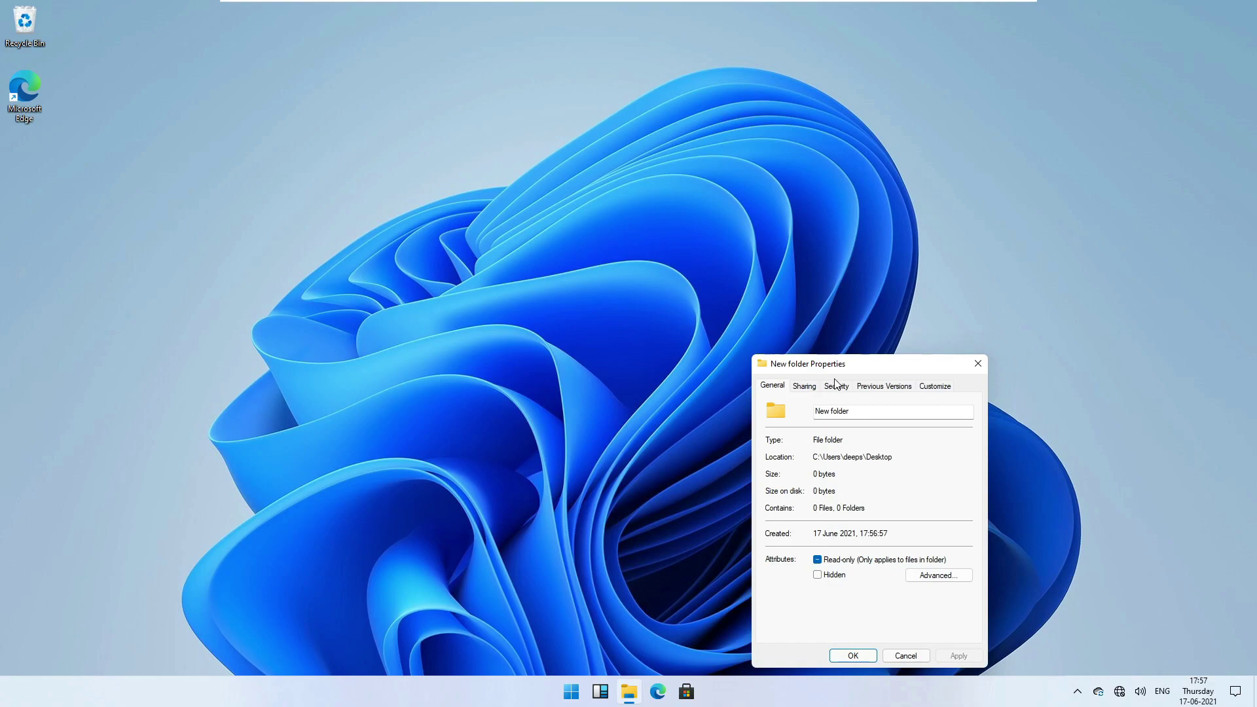
pyautogui.moveTo(831, 365); pyautogui.dragTo(294, 198)
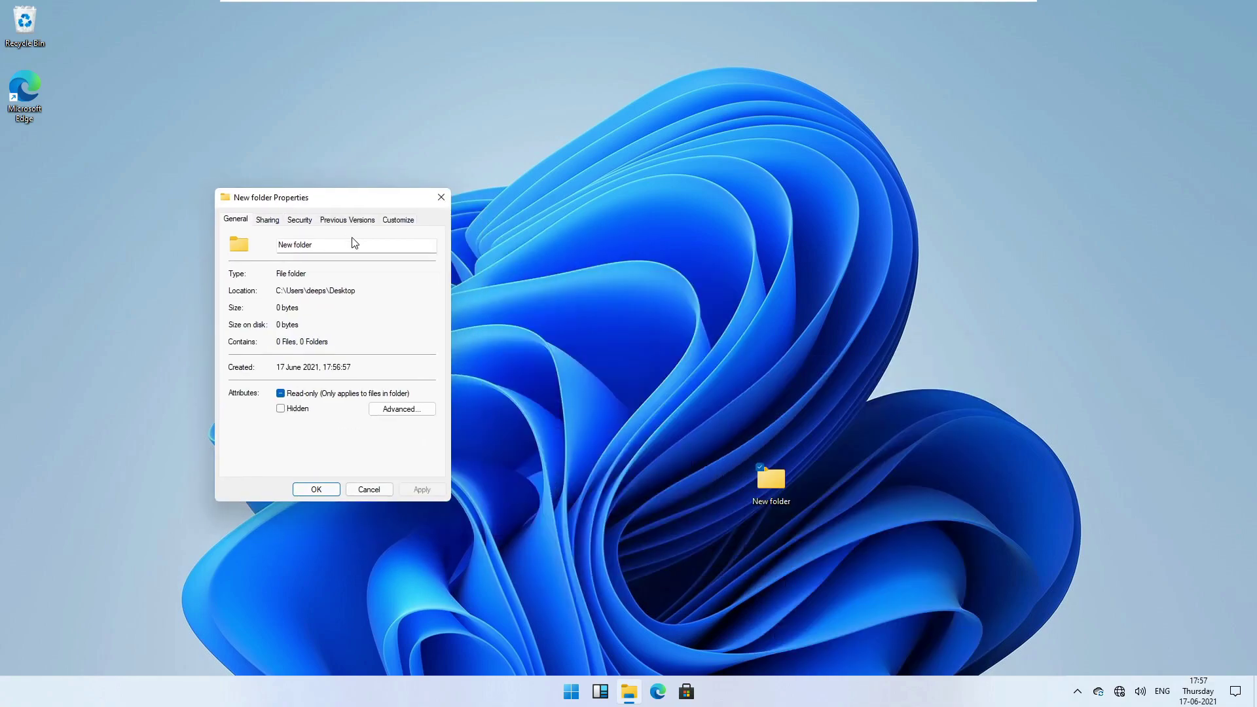
pyautogui.click(279, 221)
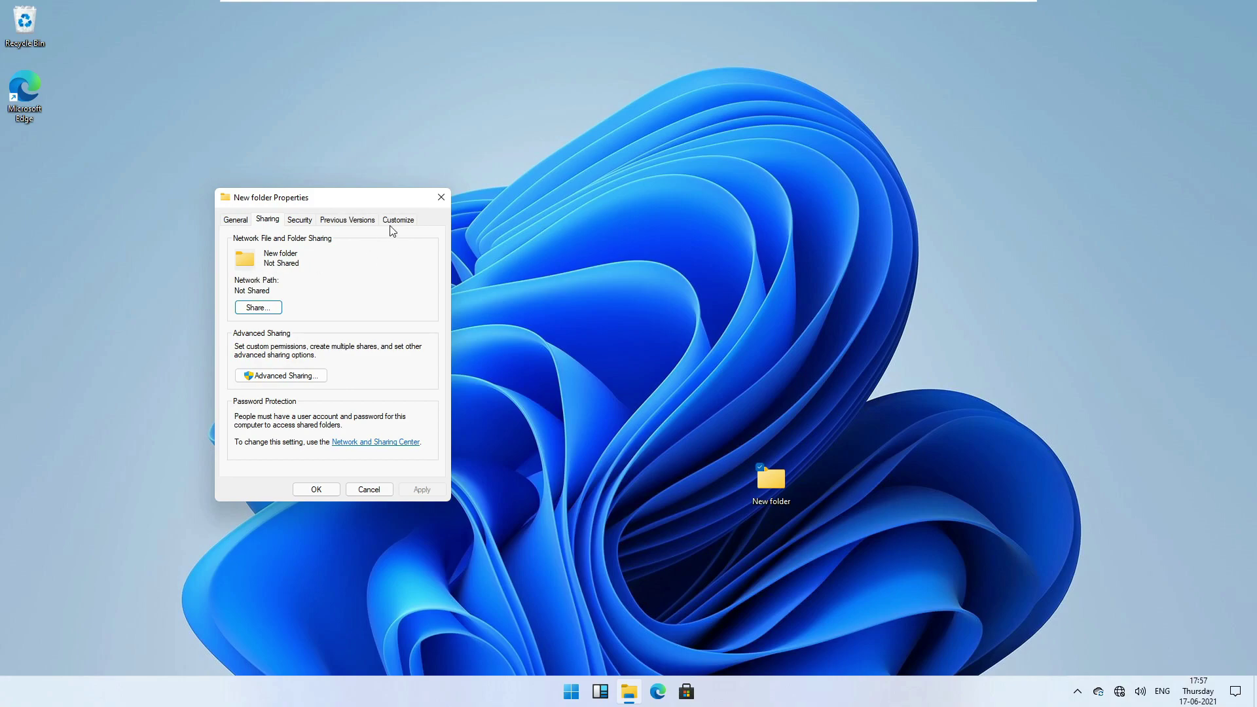
pyautogui.click(400, 221)
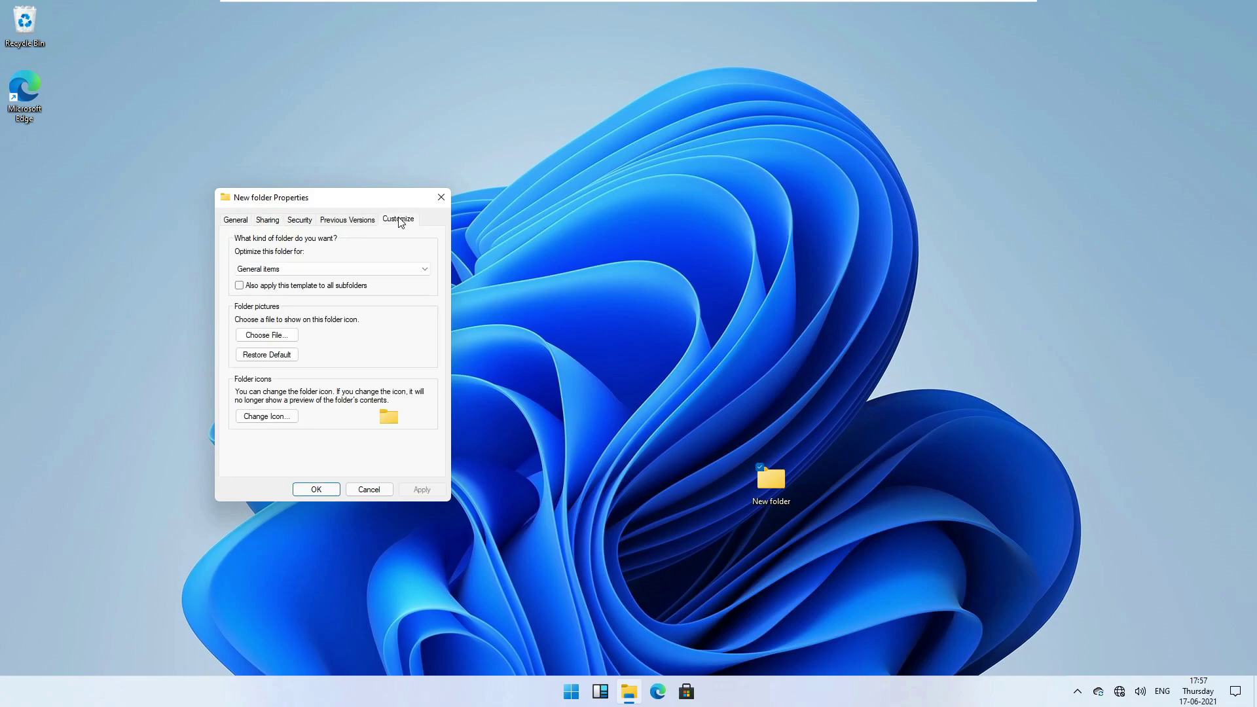
# Change the folder icon to the monitor icon, apply it, and move the folder to the left edge.
pyautogui.click(283, 416)
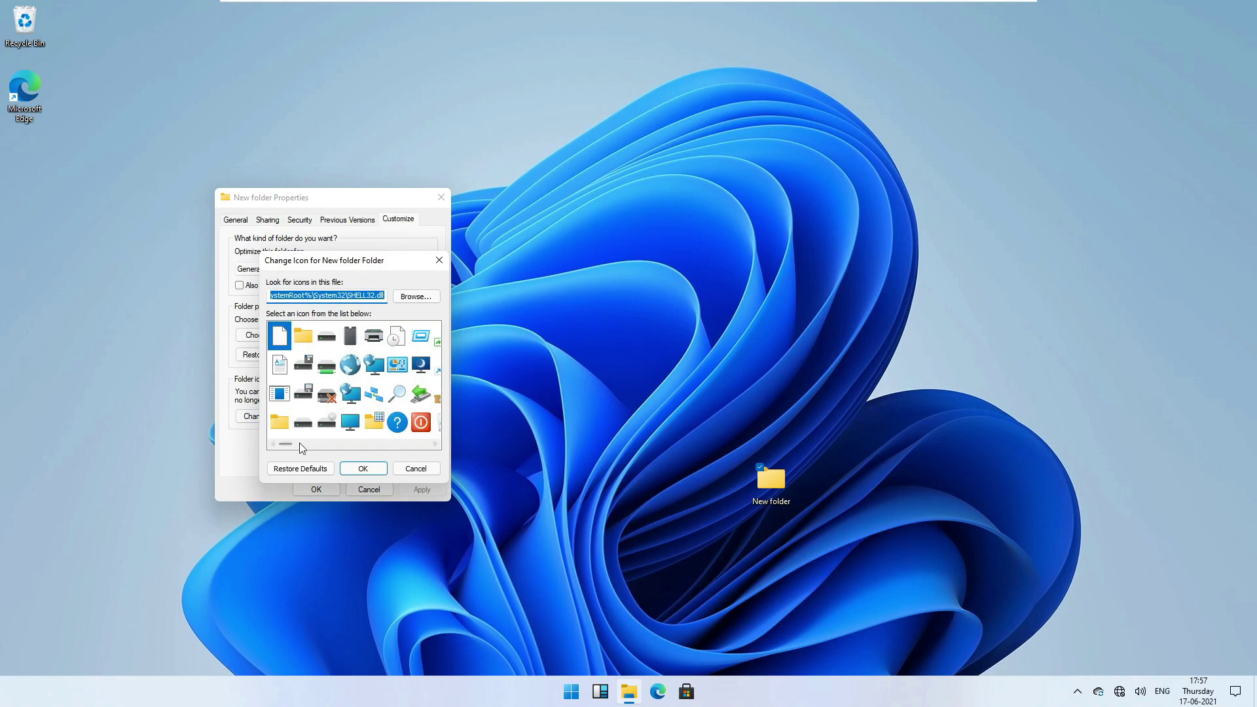
pyautogui.moveTo(292, 450); pyautogui.dragTo(333, 446)
pyautogui.doubleClick(282, 396)
pyautogui.click(420, 489)
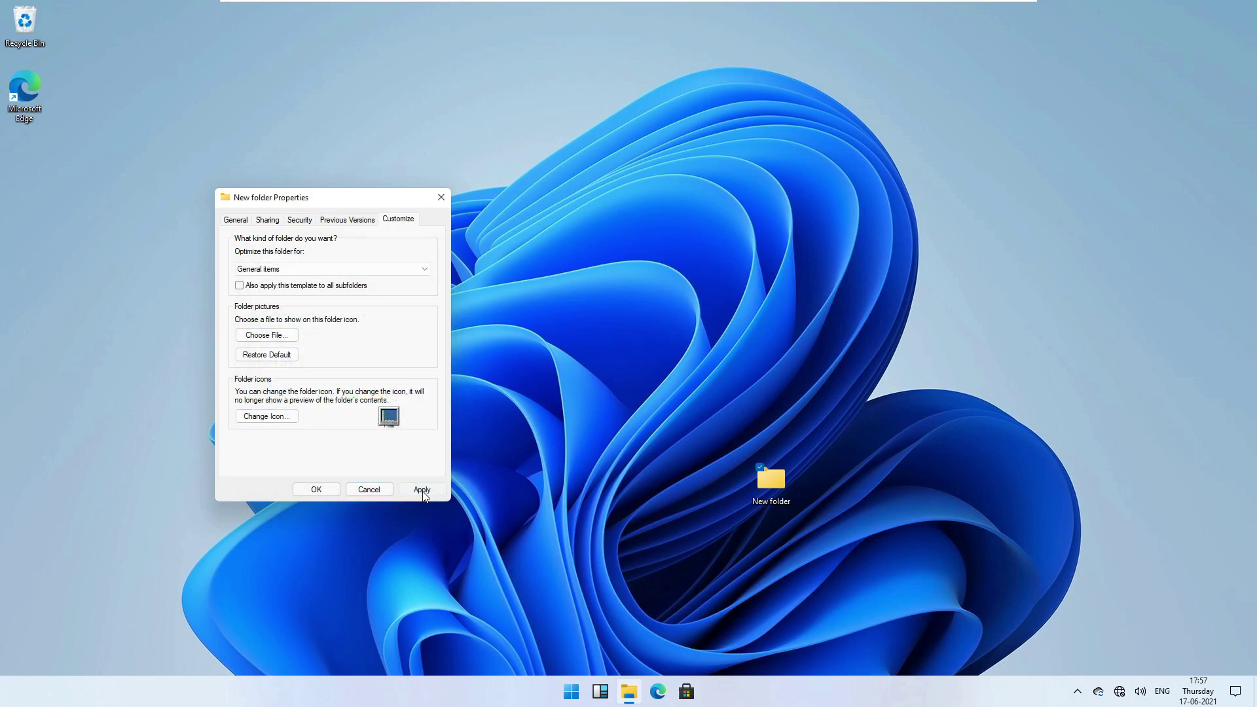
pyautogui.click(320, 489)
pyautogui.moveTo(770, 490); pyautogui.dragTo(72, 282)
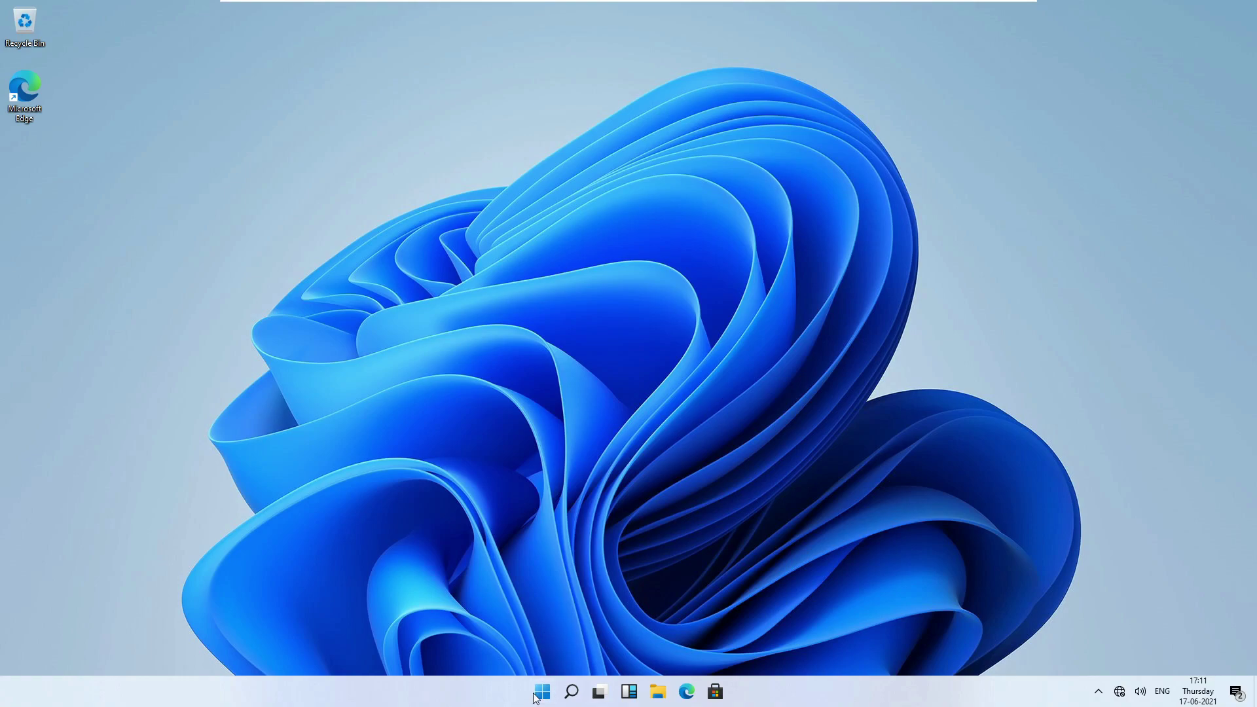
# Launch File Explorer from the Top apps in taskbar search, opening on Quick access.
pyautogui.click(543, 692)
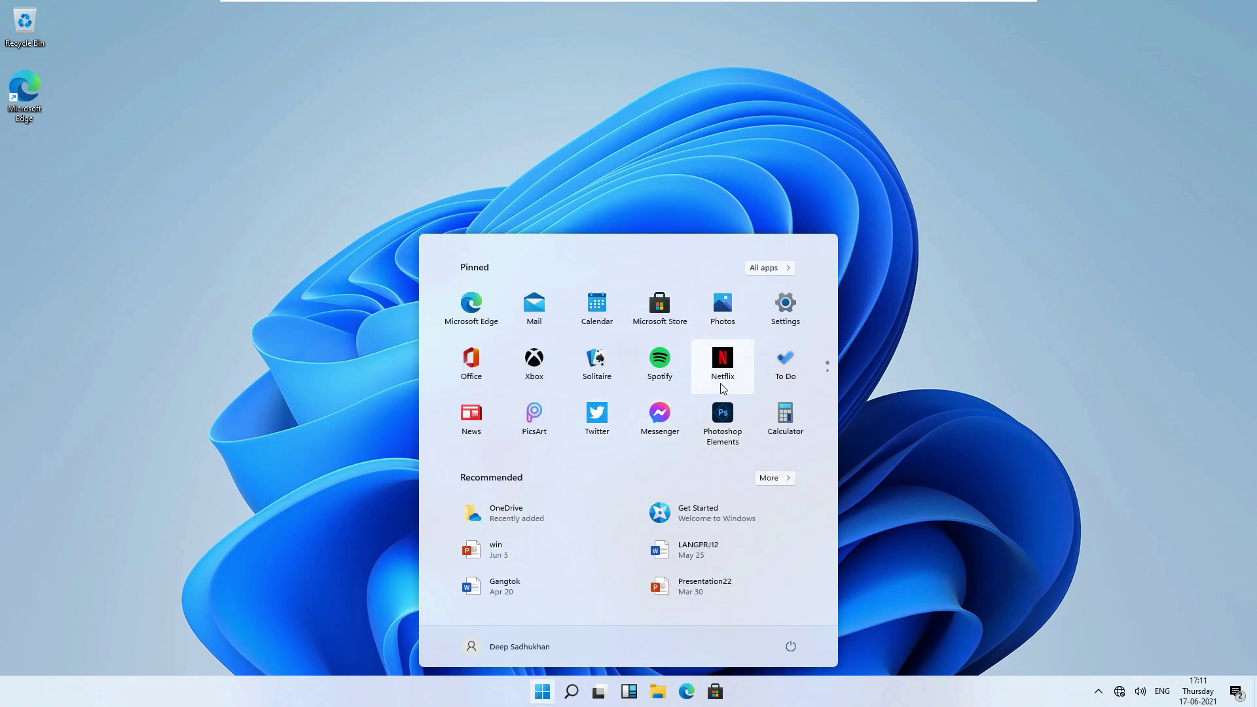
pyautogui.scroll(-1, 722, 389)
pyautogui.scroll(1, 723, 389)
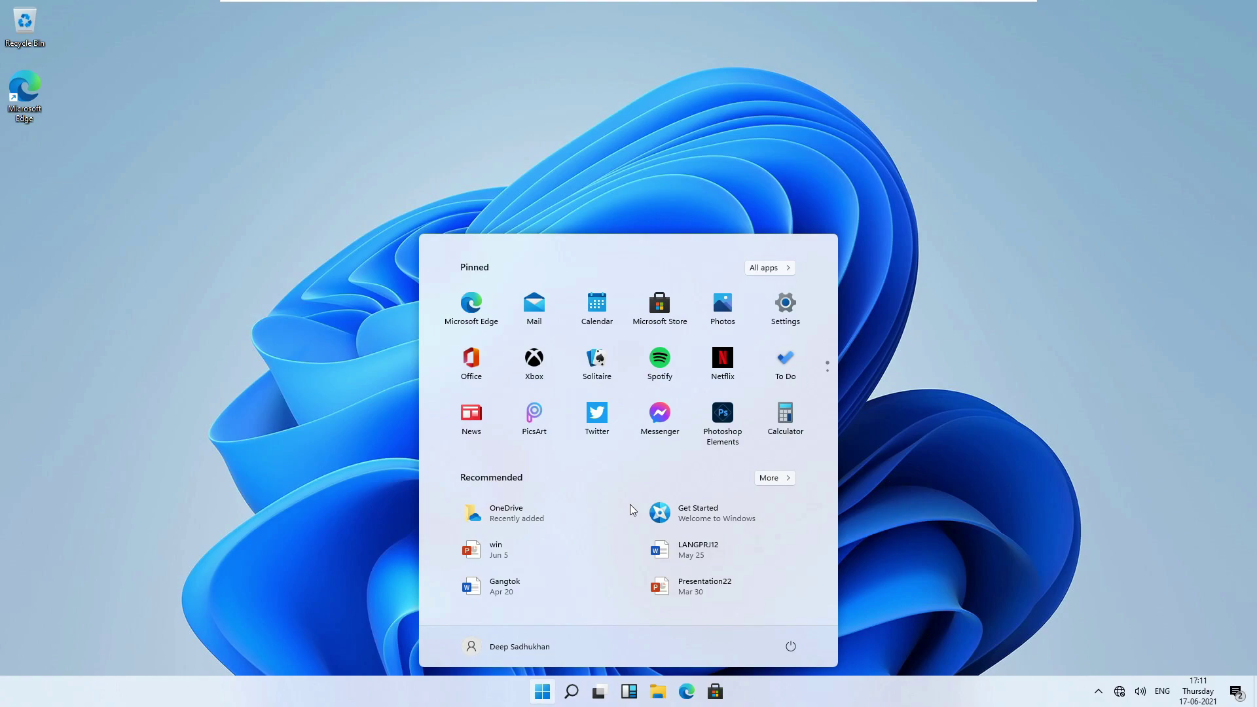
pyautogui.click(914, 469)
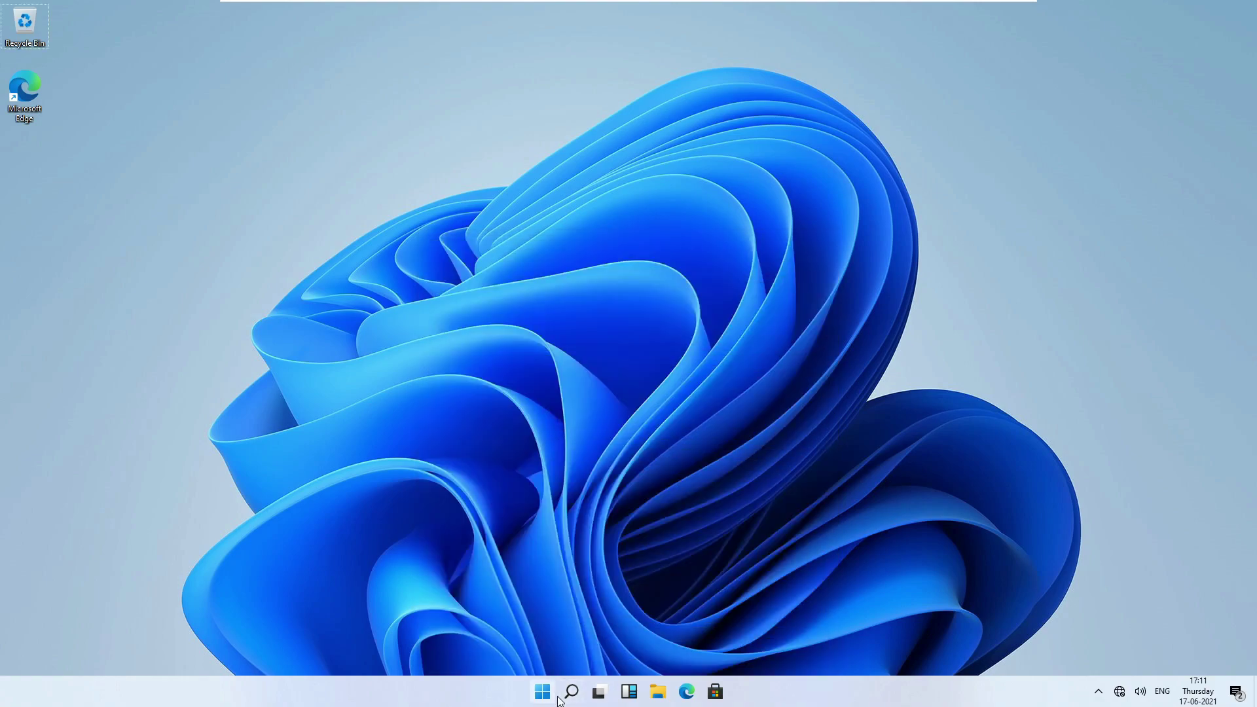
pyautogui.click(570, 693)
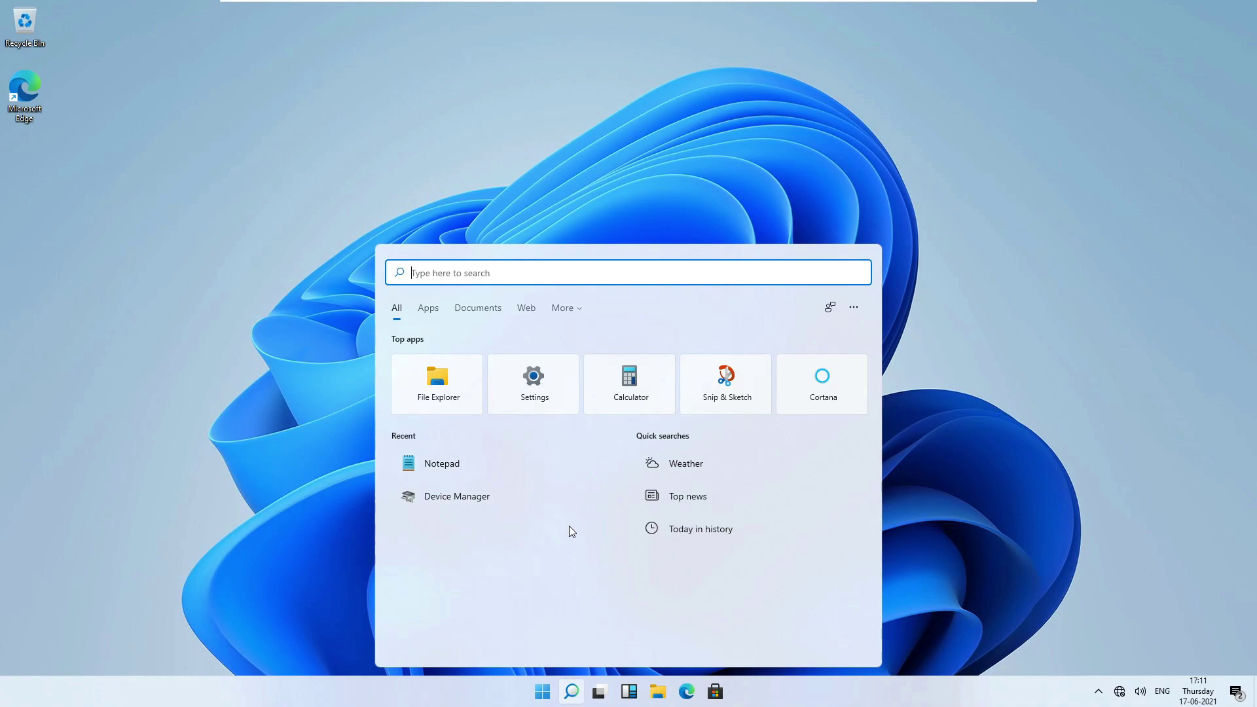
pyautogui.click(453, 389)
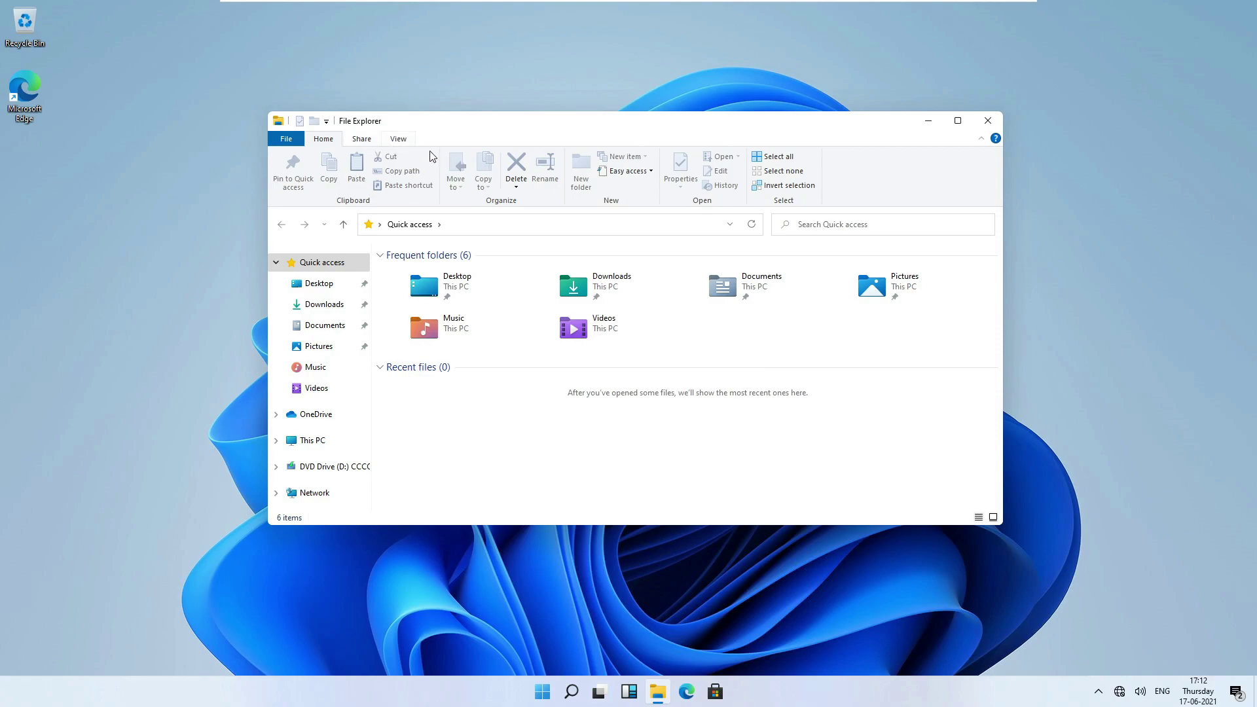
# Browse File Explorer's Share, Home and View ribbon tabs, moving the window slightly left.
pyautogui.click(368, 141)
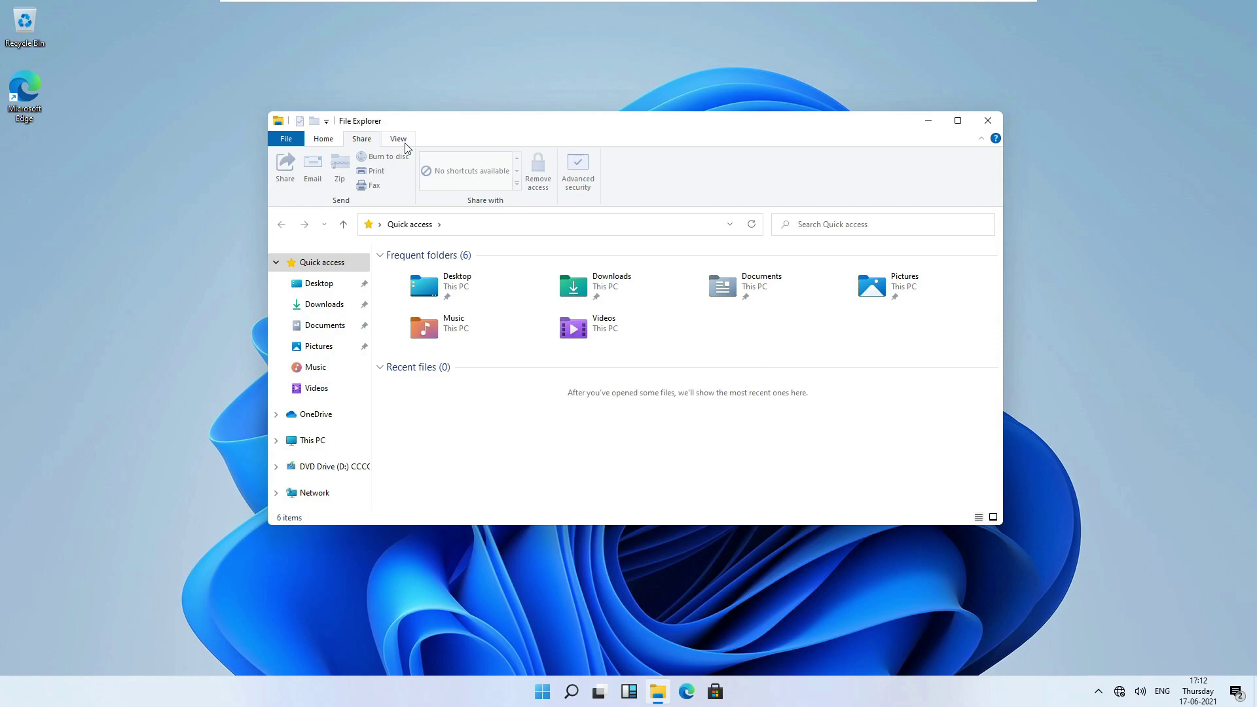
pyautogui.moveTo(484, 120); pyautogui.dragTo(430, 119)
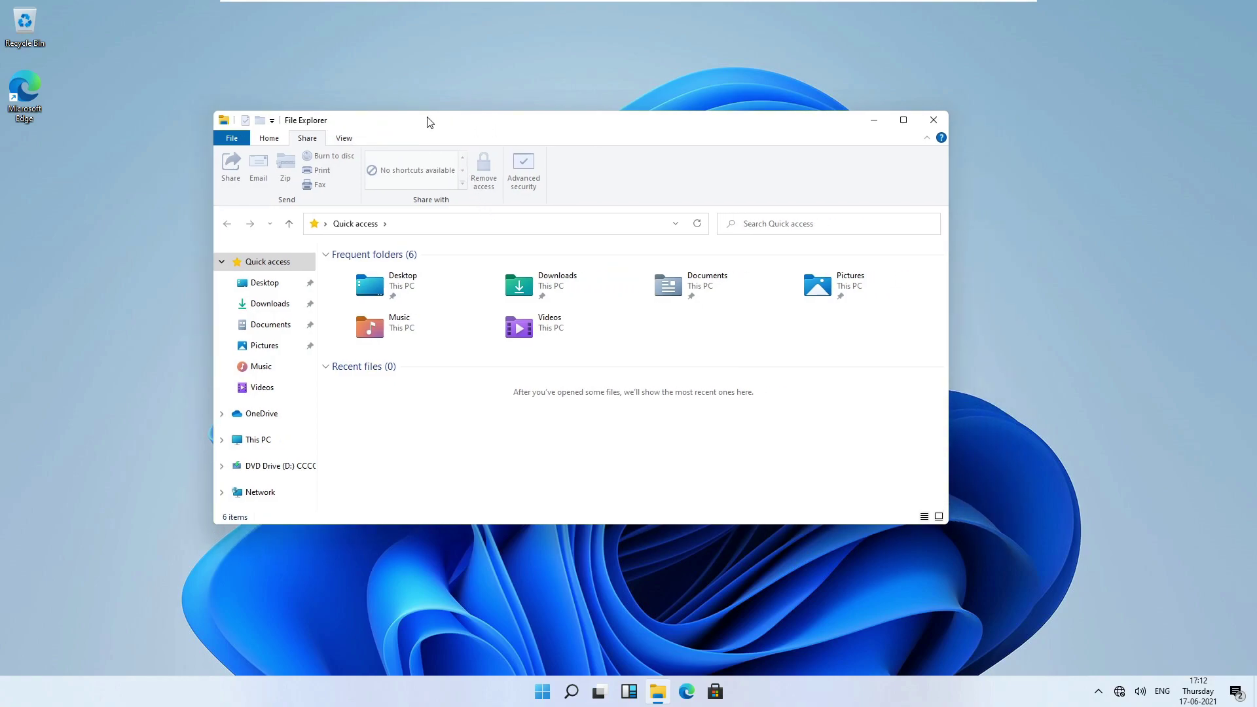
pyautogui.click(345, 138)
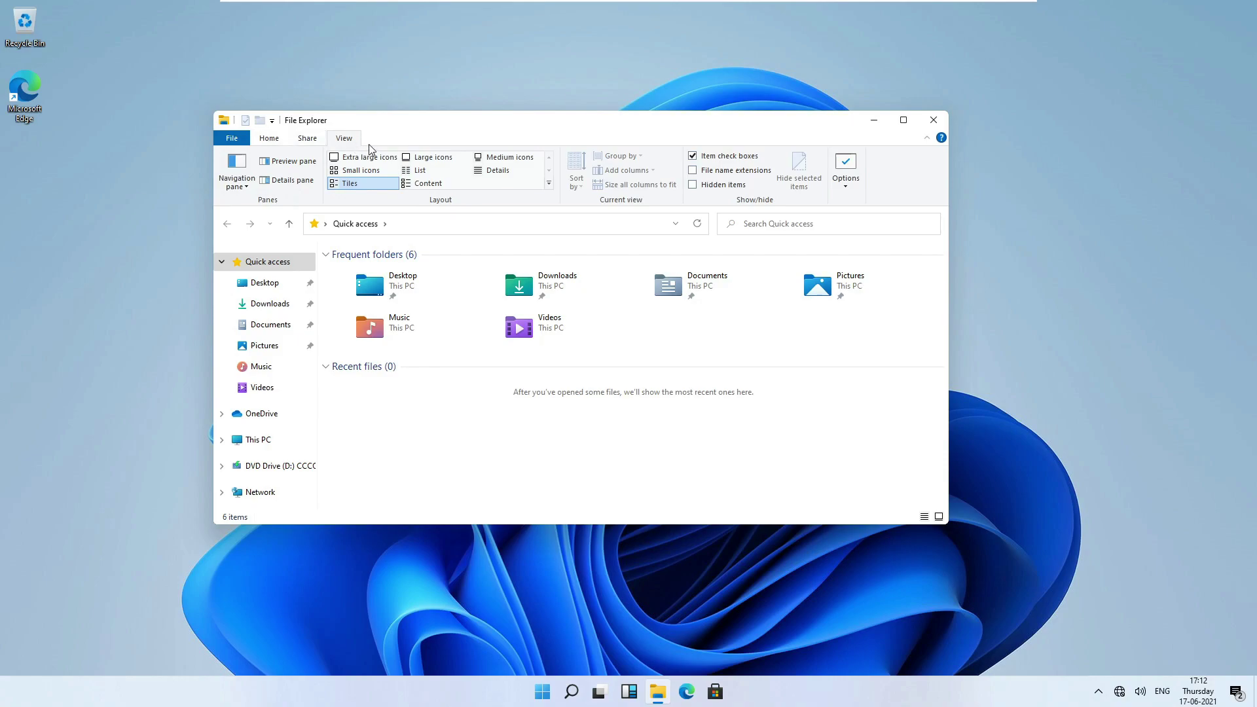
pyautogui.click(269, 138)
pyautogui.click(307, 138)
pyautogui.click(352, 142)
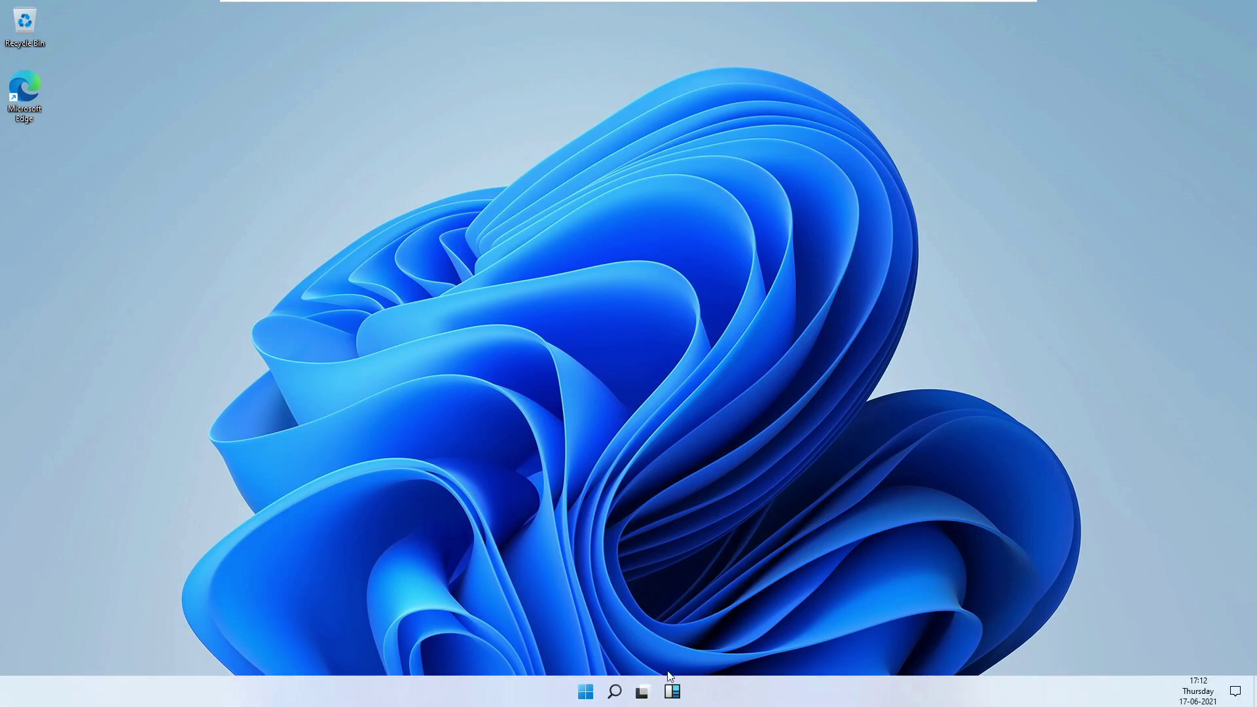
# Reopen File Explorer from the taskbar and show its View ribbon tab.
pyautogui.click(586, 692)
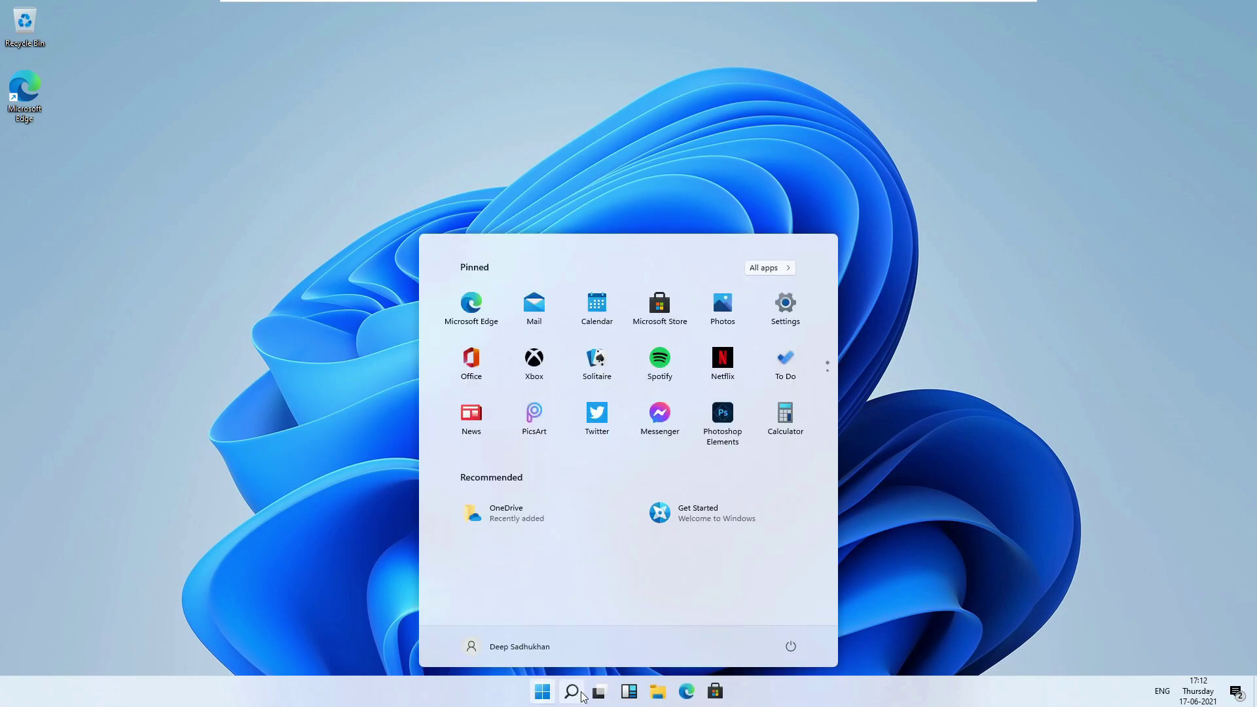
pyautogui.click(660, 700)
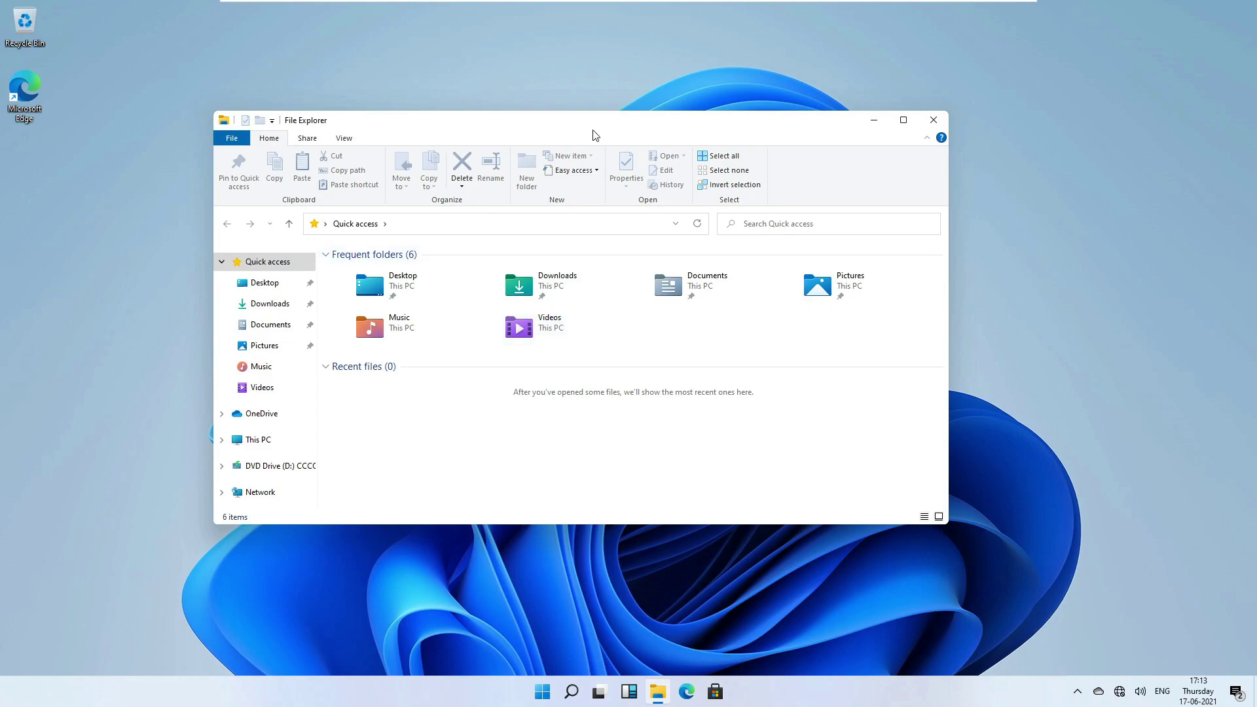
pyautogui.click(345, 138)
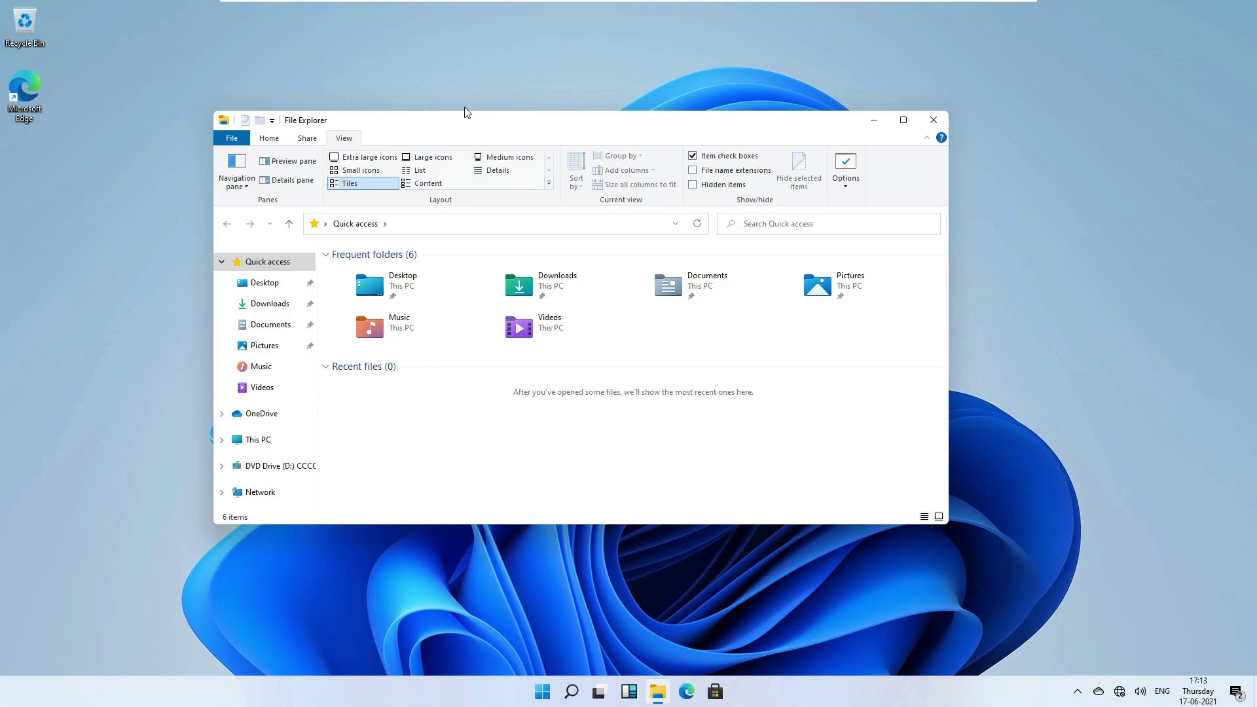
pyautogui.moveTo(464, 124); pyautogui.dragTo(385, 86)
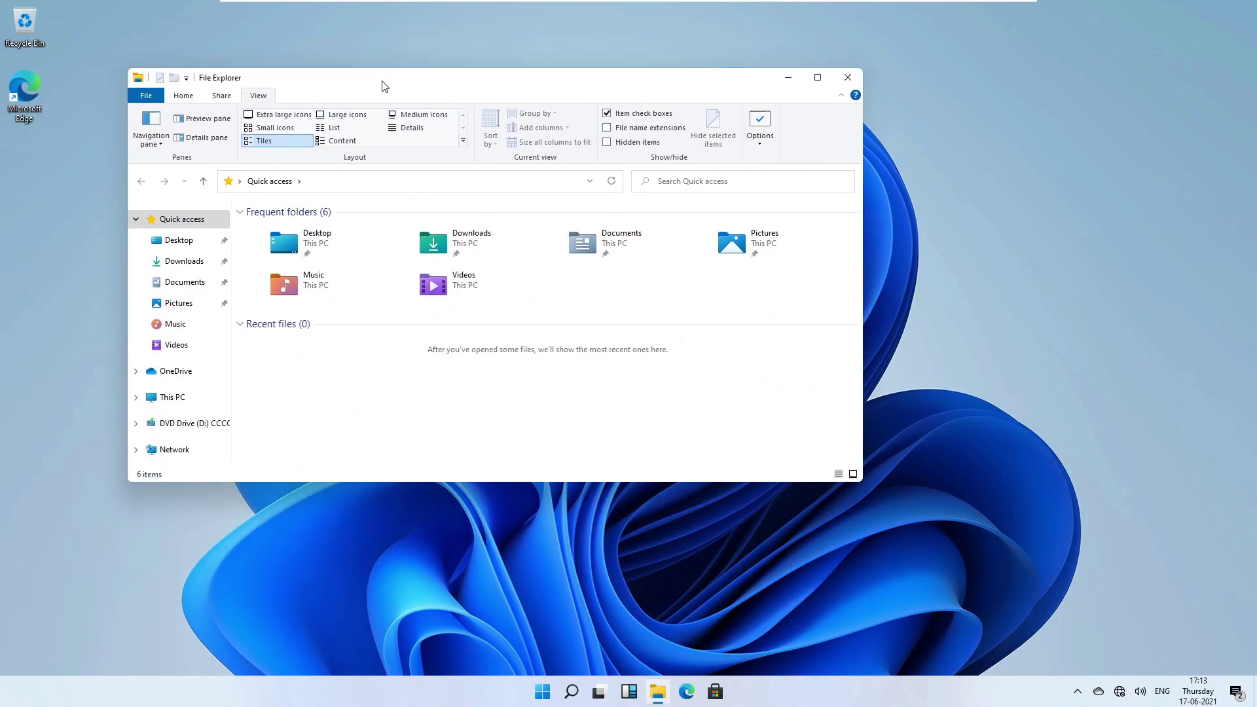
# Show the frequent folders as Large icons, box-select across them, and edit the address bar.
pyautogui.click(839, 474)
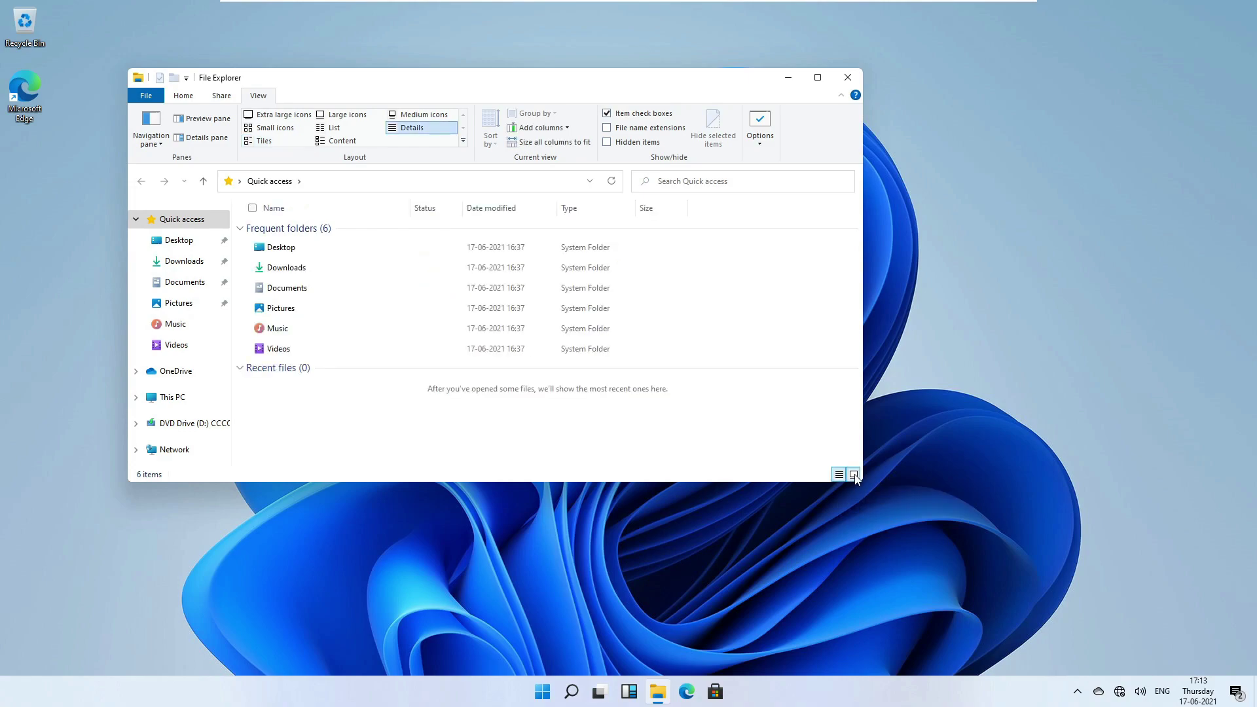
pyautogui.click(853, 474)
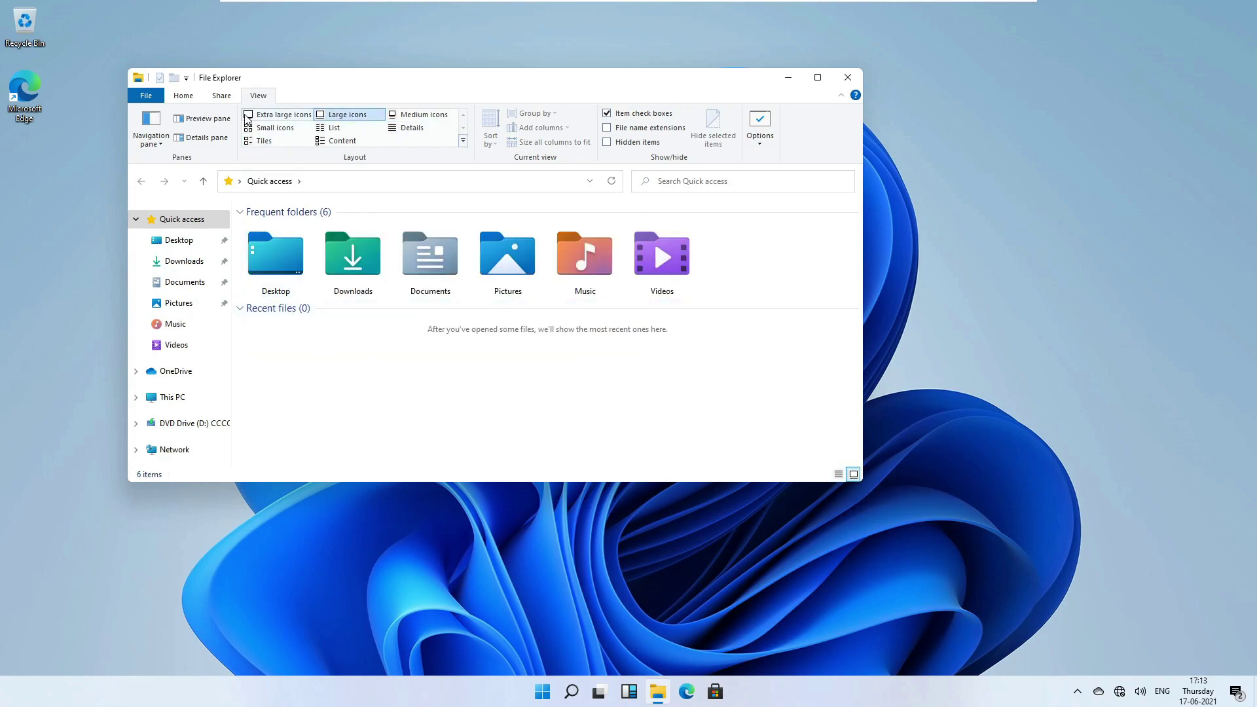
pyautogui.click(148, 96)
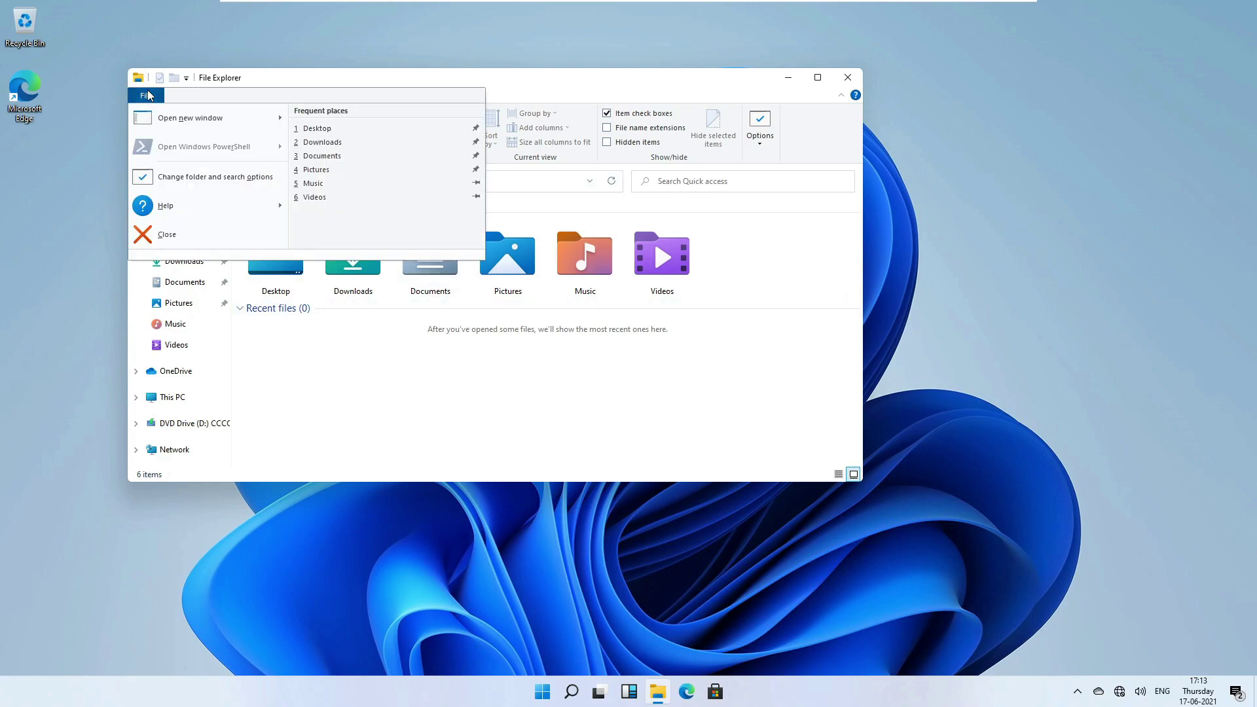
pyautogui.click(359, 90)
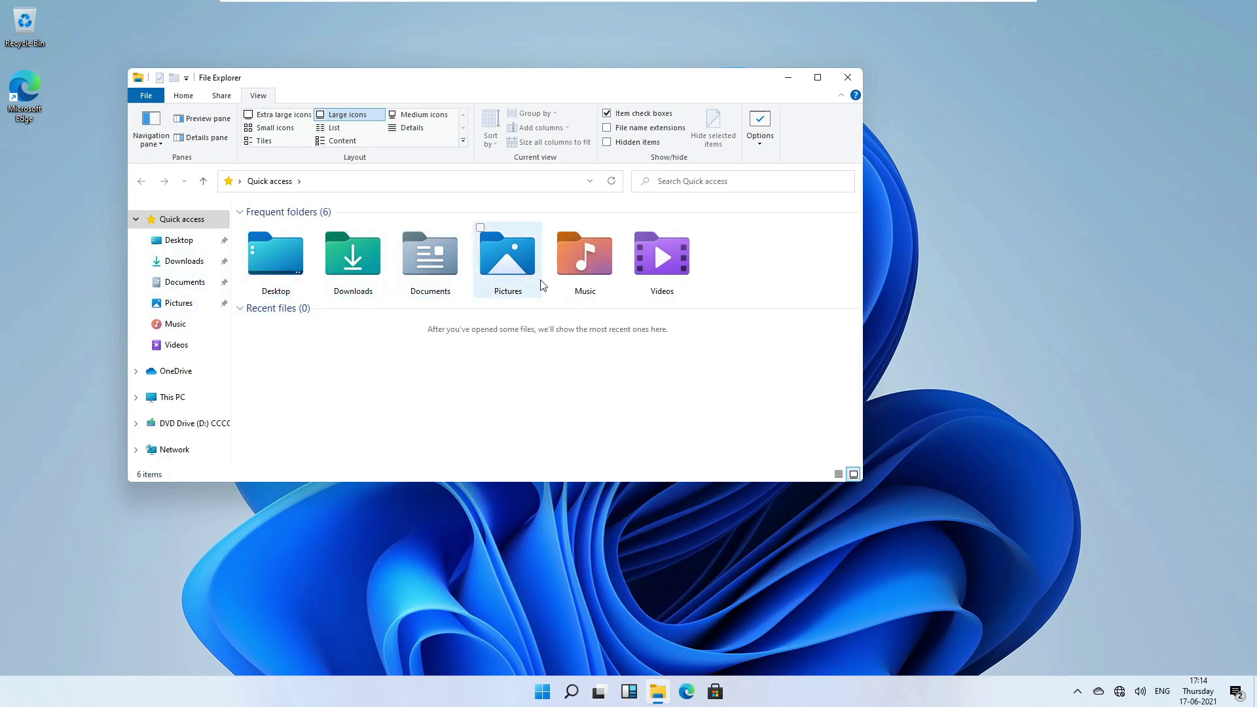
pyautogui.moveTo(793, 223); pyautogui.dragTo(746, 289)
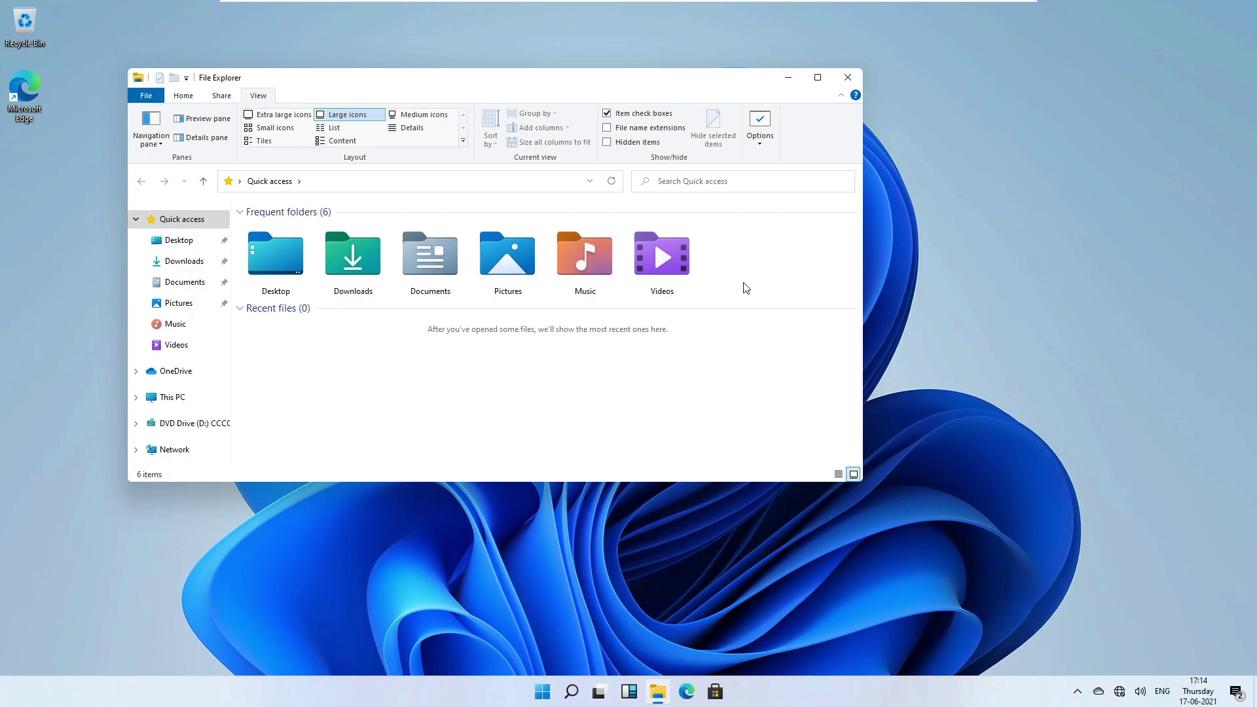
pyautogui.click(503, 182)
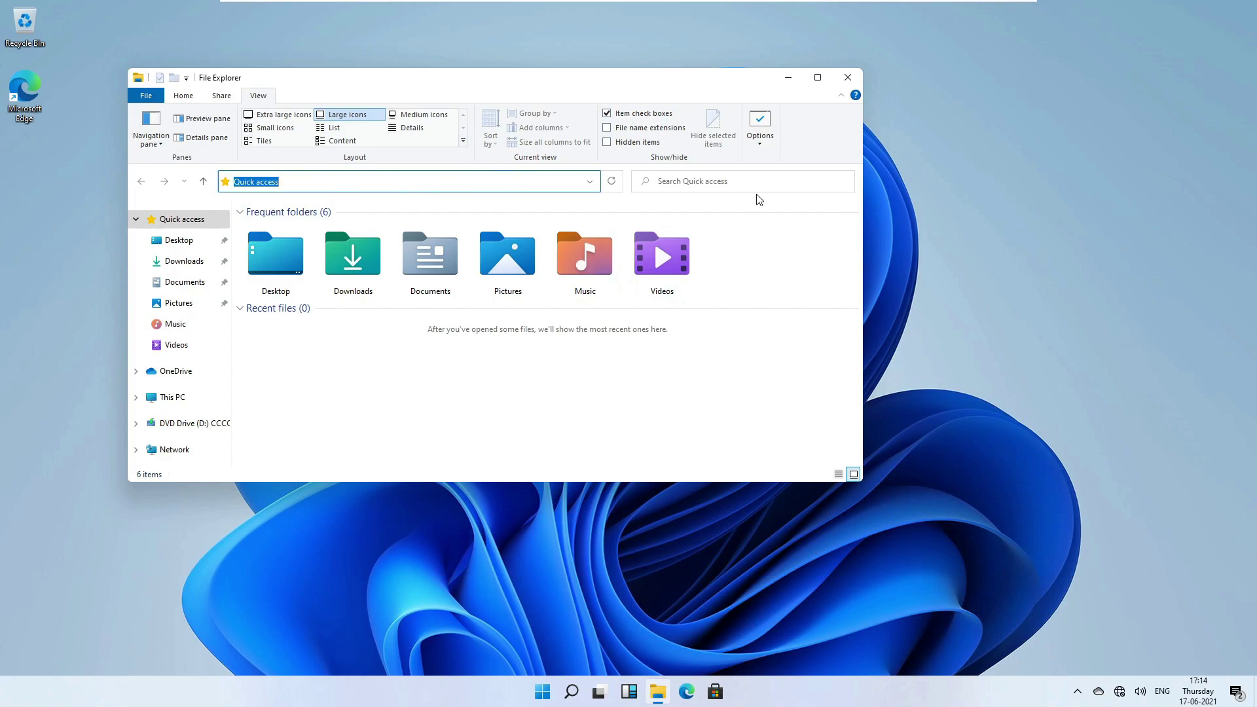
pyautogui.write('shell:AppsFolder\\c5e2524a-ea46-4f67-841f-6a9465d9d515_cw5n1h2txyewy!App')
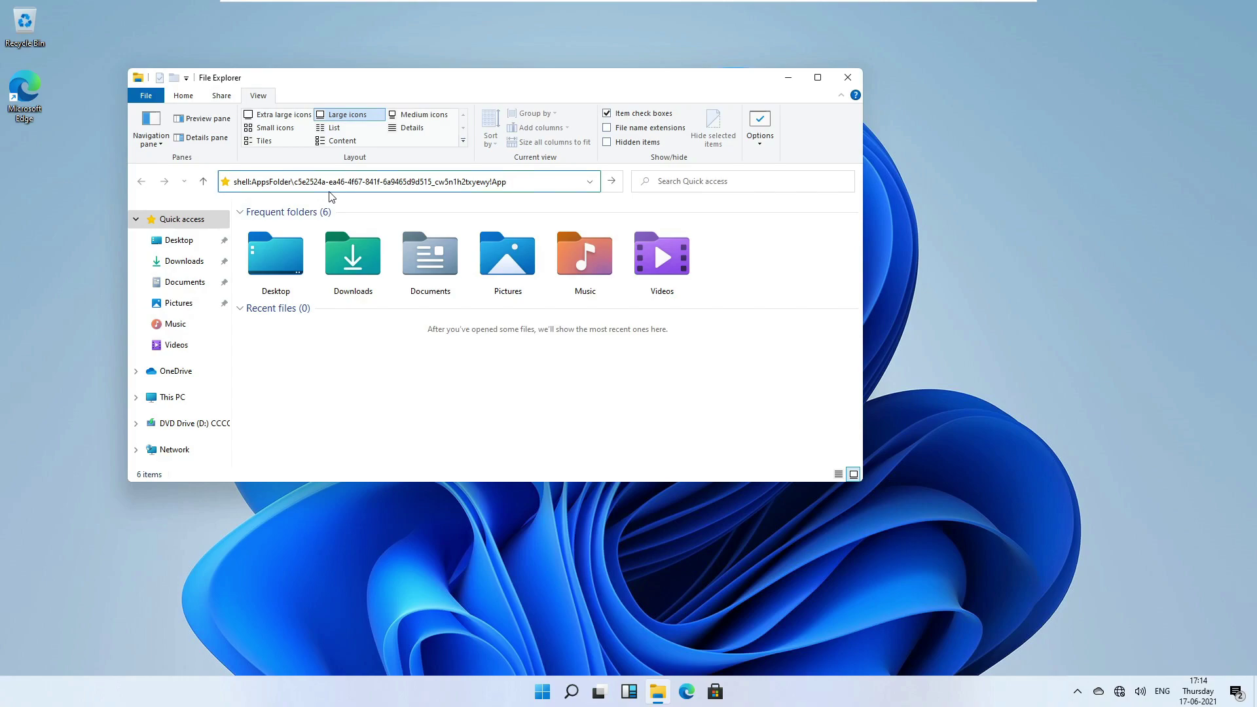
pyautogui.press('Return')
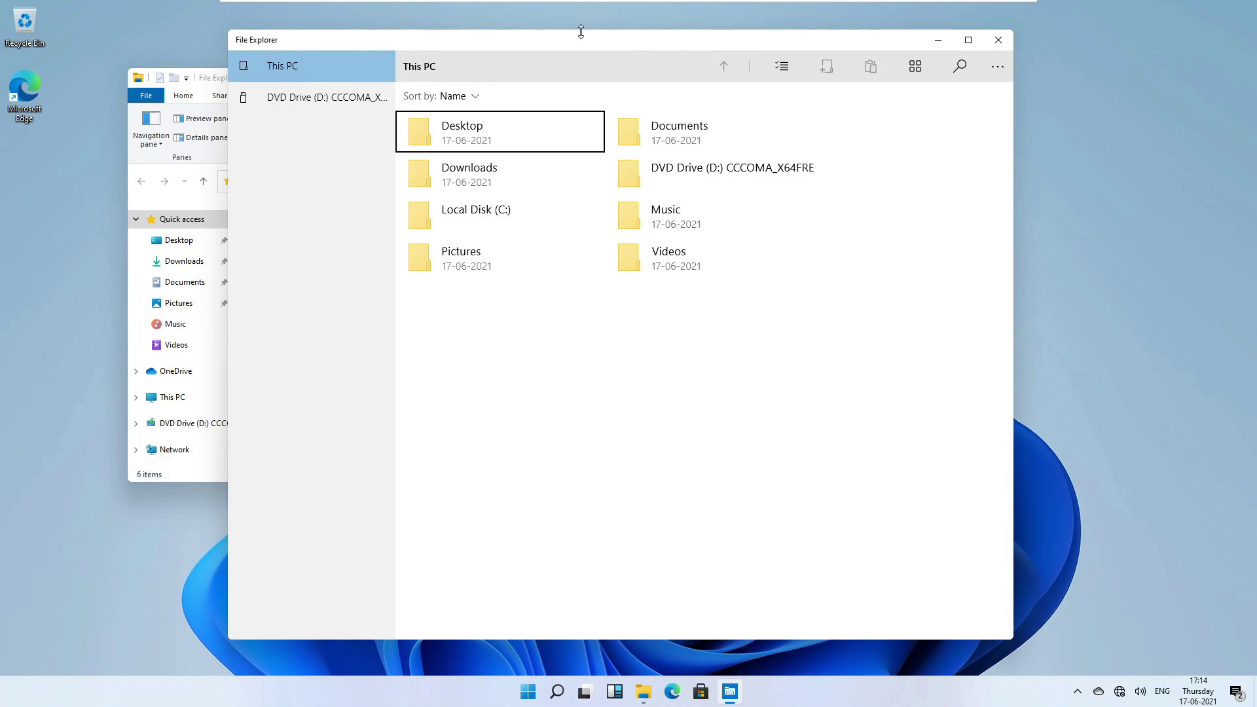
pyautogui.moveTo(536, 42); pyautogui.dragTo(469, 67)
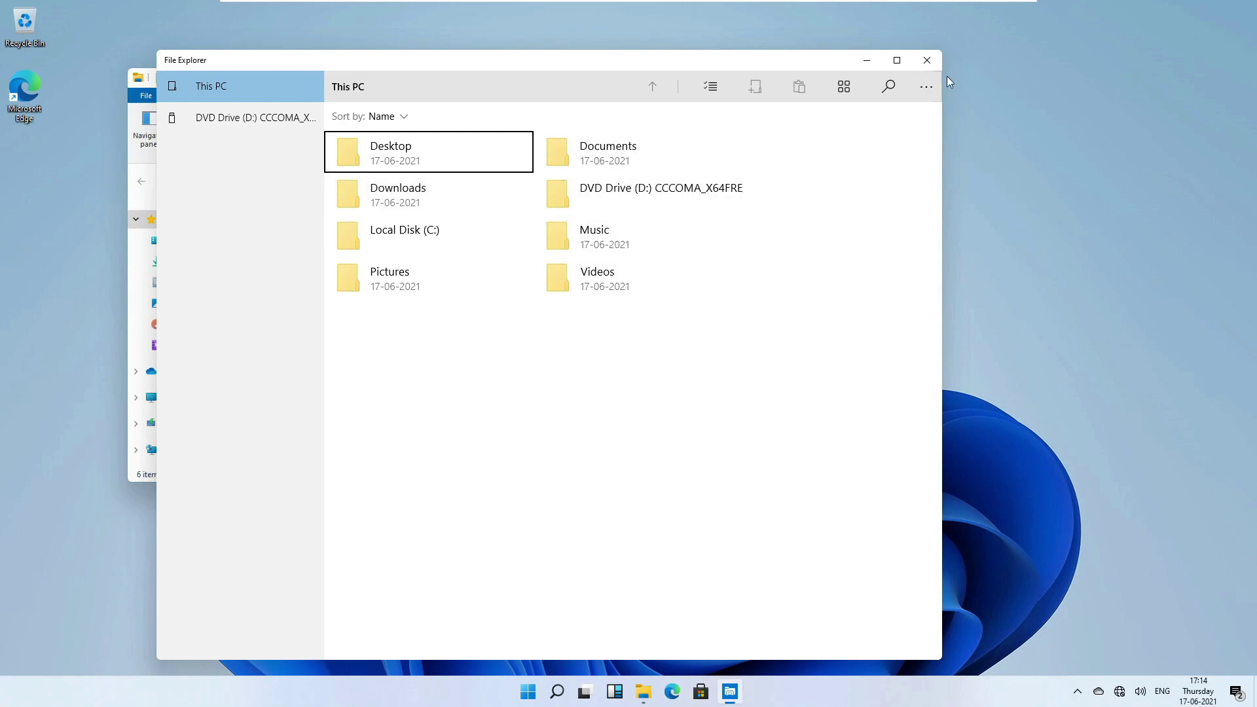
pyautogui.click(926, 97)
pyautogui.click(927, 97)
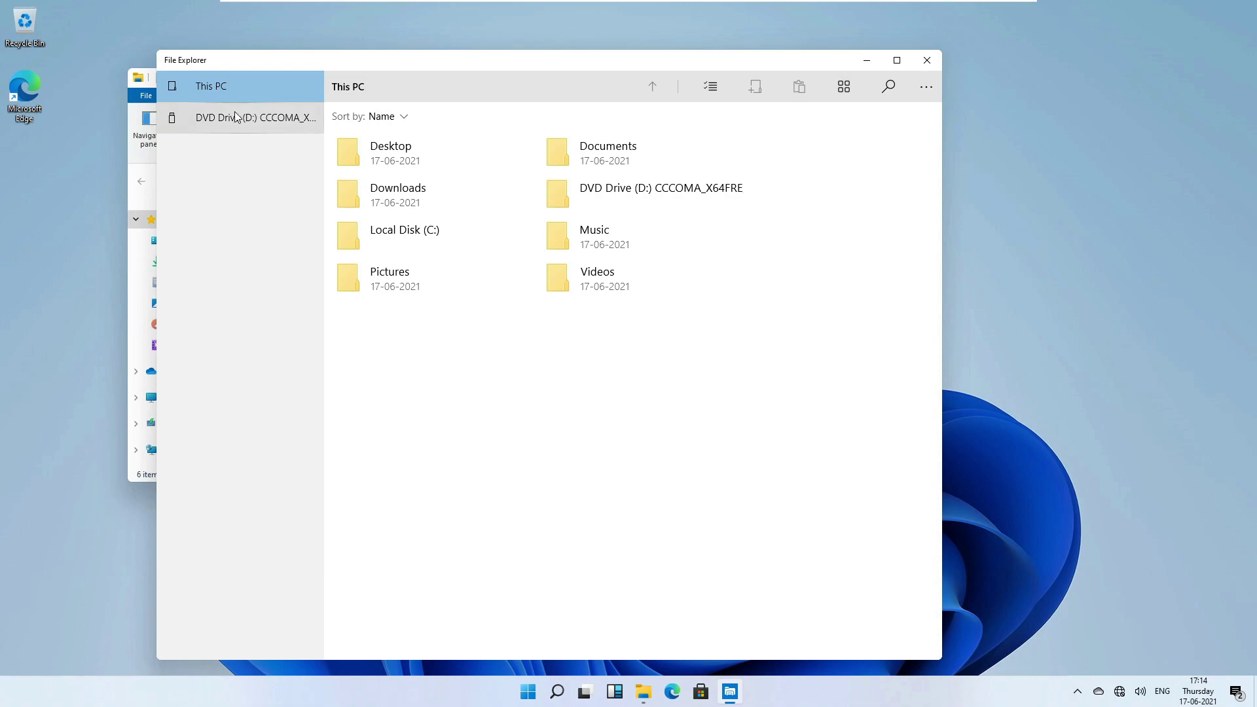
pyautogui.moveTo(488, 64); pyautogui.dragTo(717, 44)
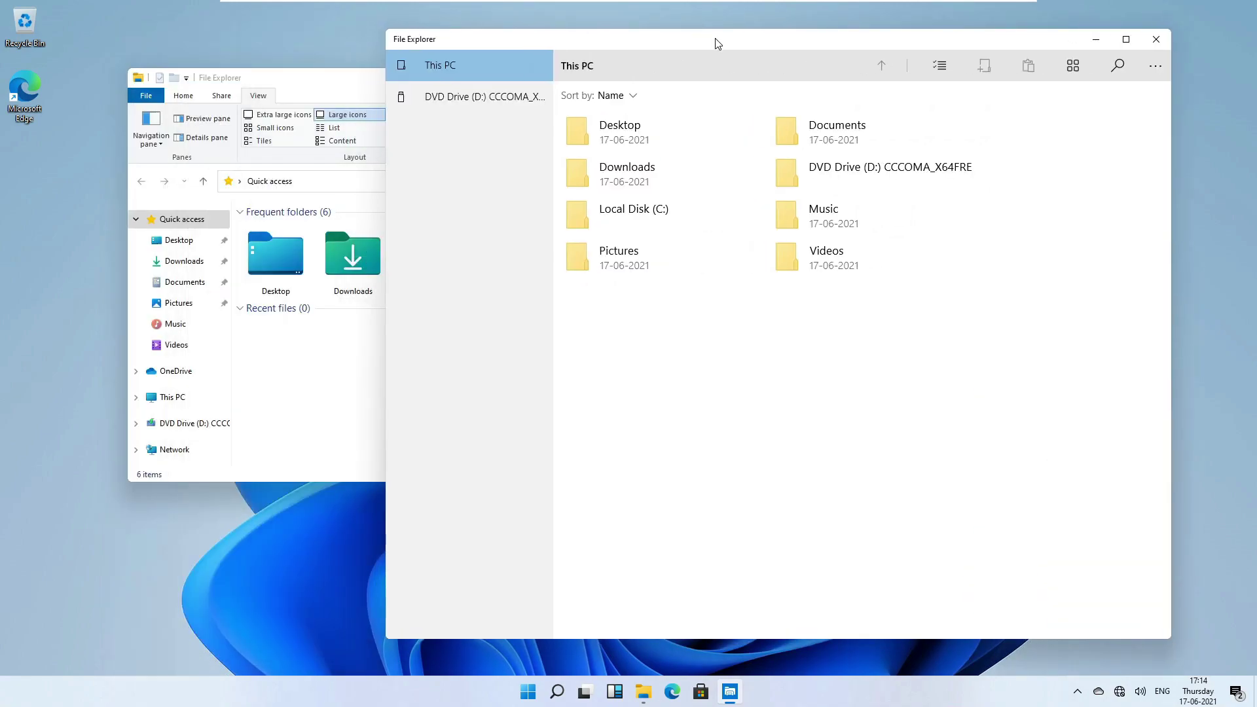
pyautogui.click(1147, 68)
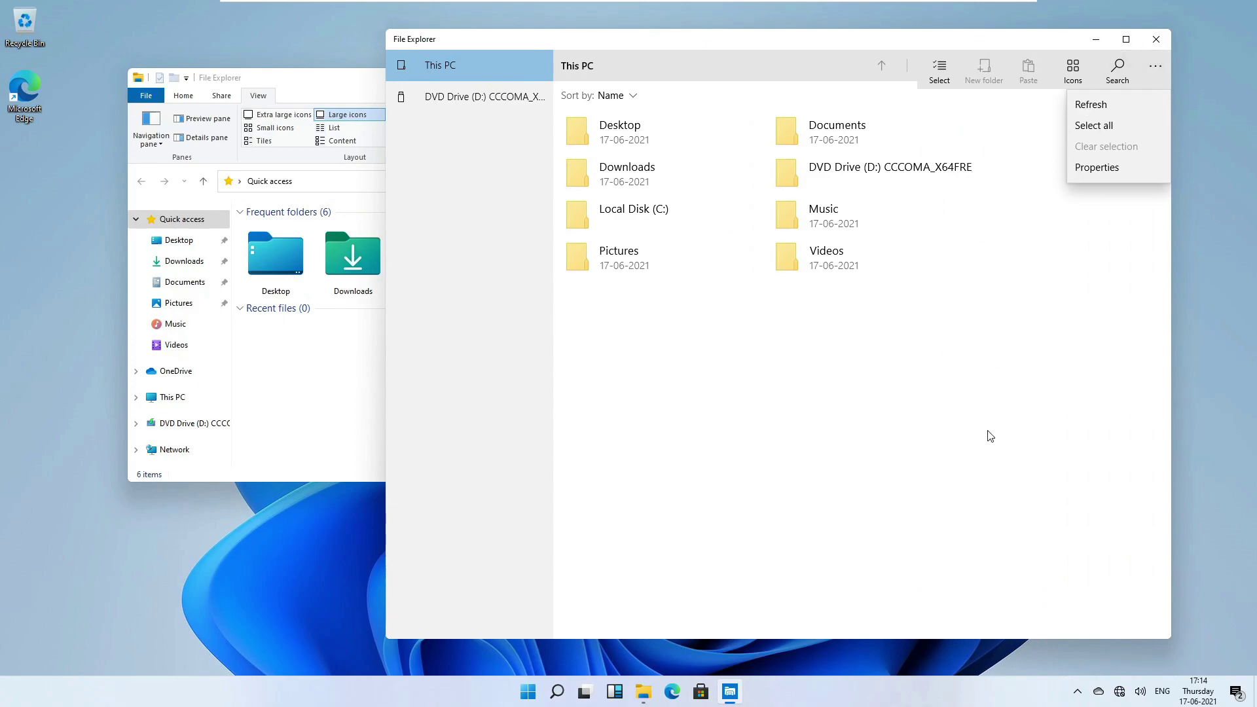
pyautogui.click(943, 431)
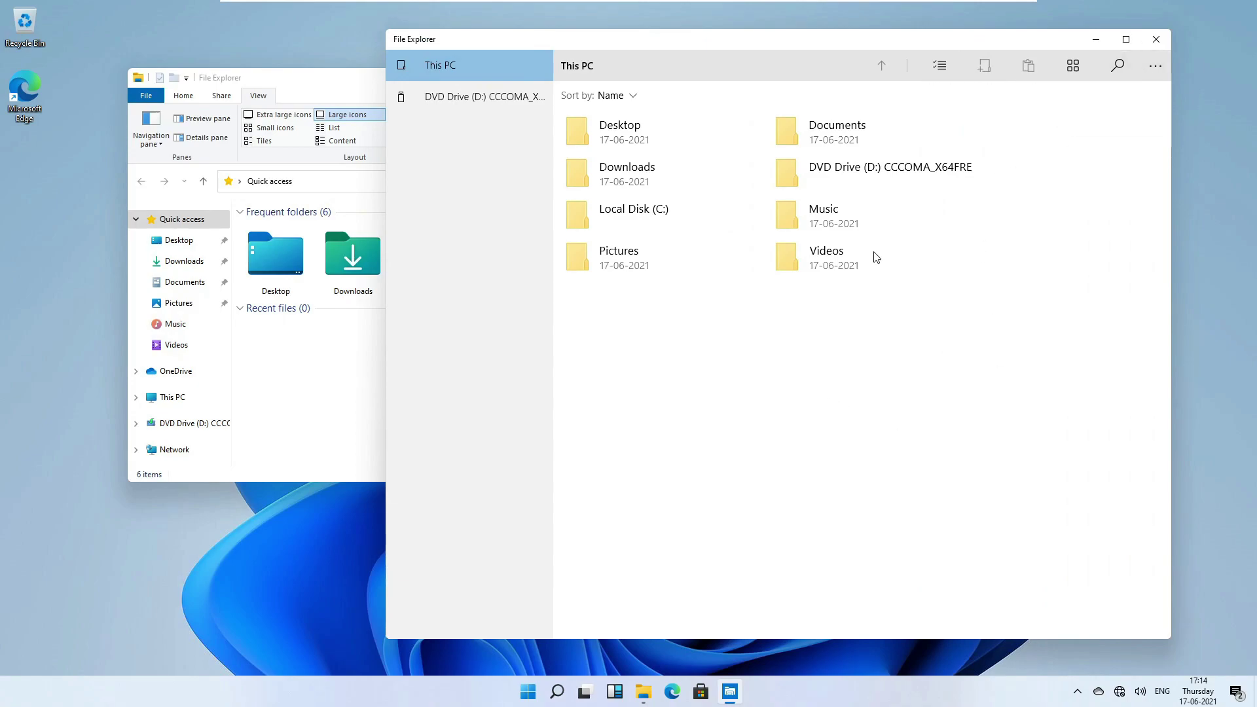
pyautogui.click(1161, 42)
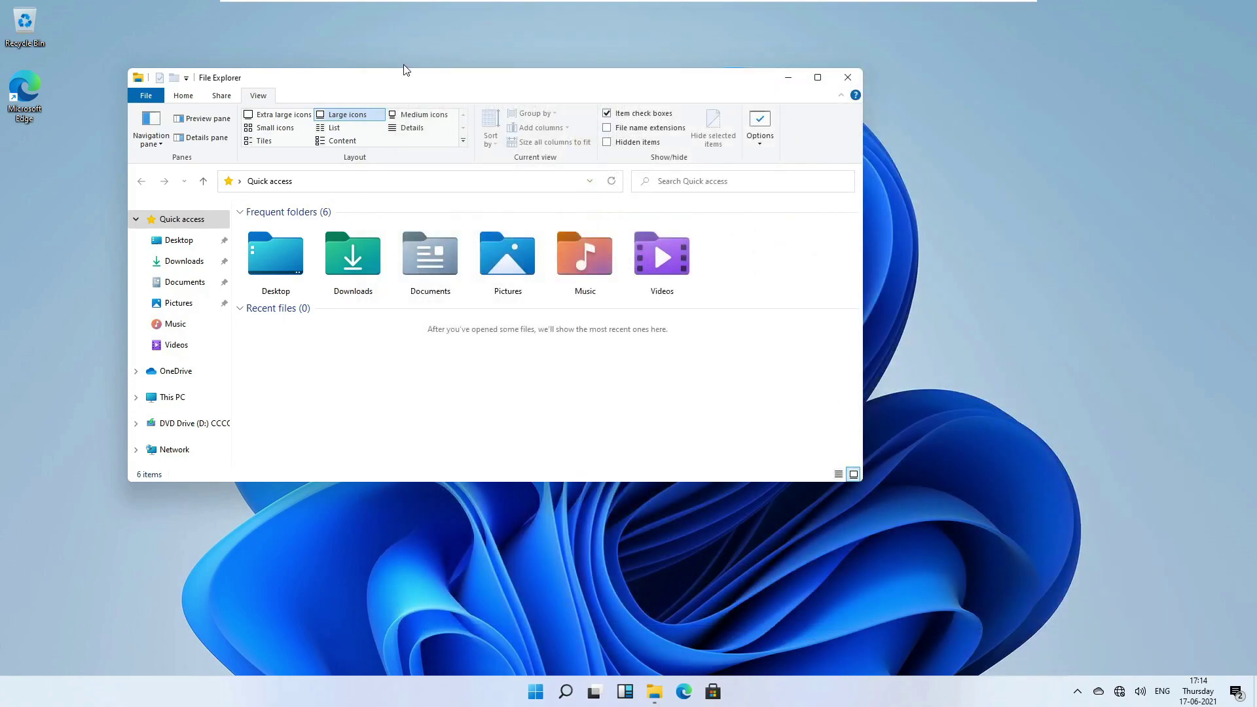
# Close File Explorer and open Settings from the Start menu.
pyautogui.moveTo(393, 84); pyautogui.dragTo(661, 124)
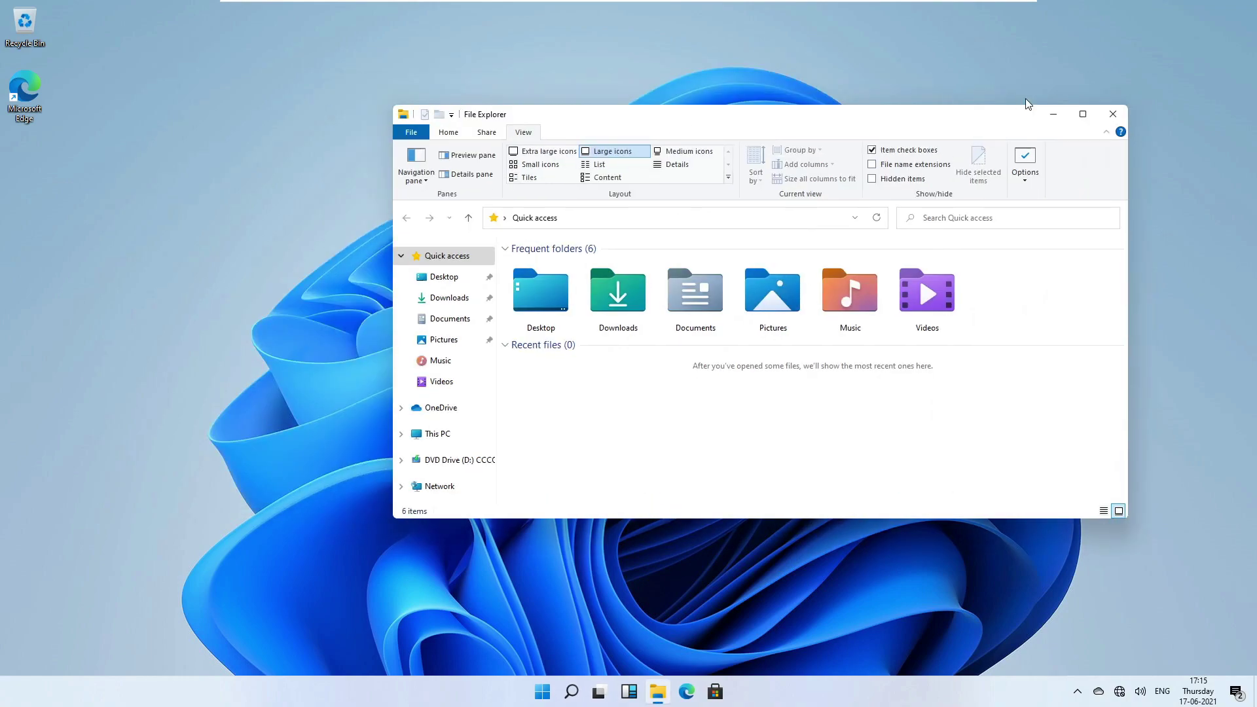
pyautogui.click(1116, 117)
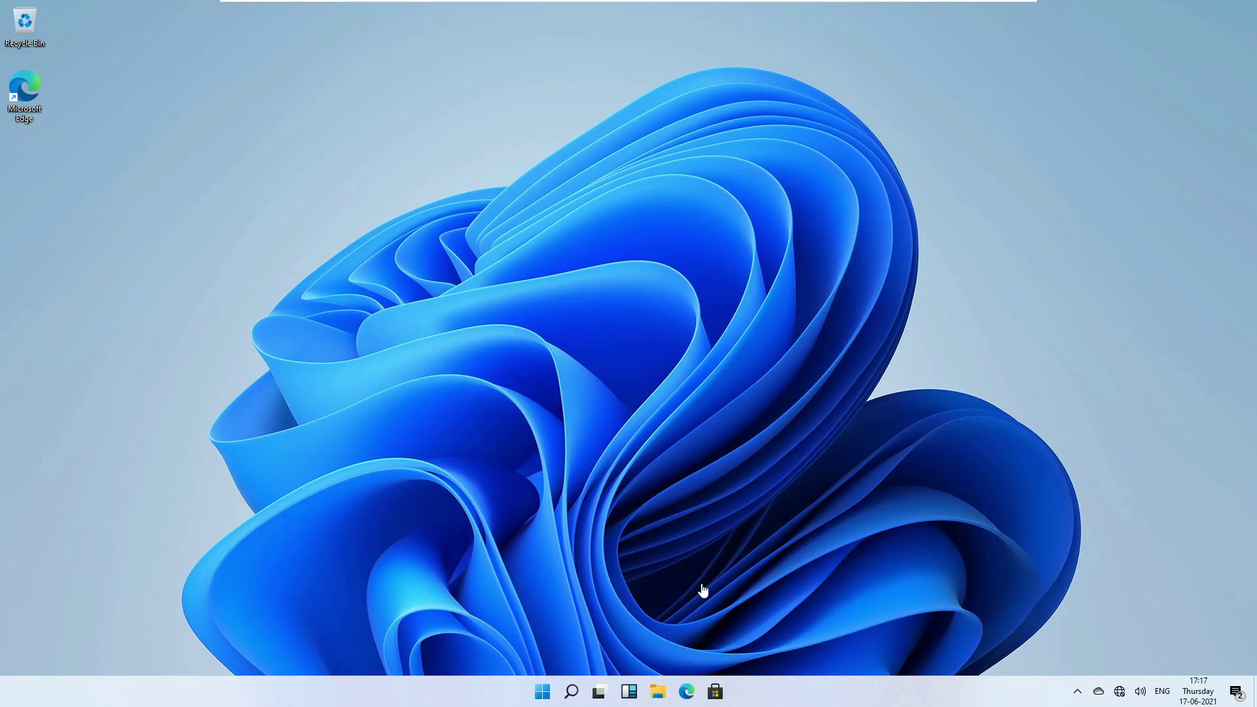
pyautogui.click(542, 691)
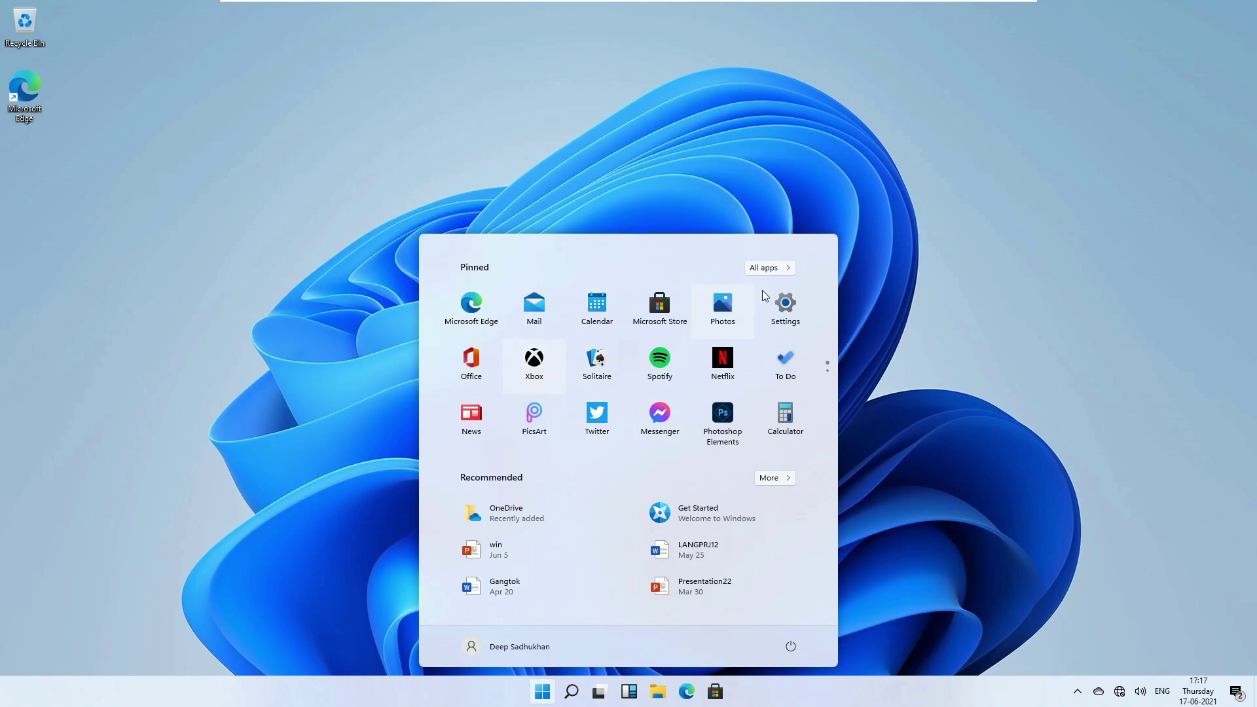
pyautogui.click(785, 311)
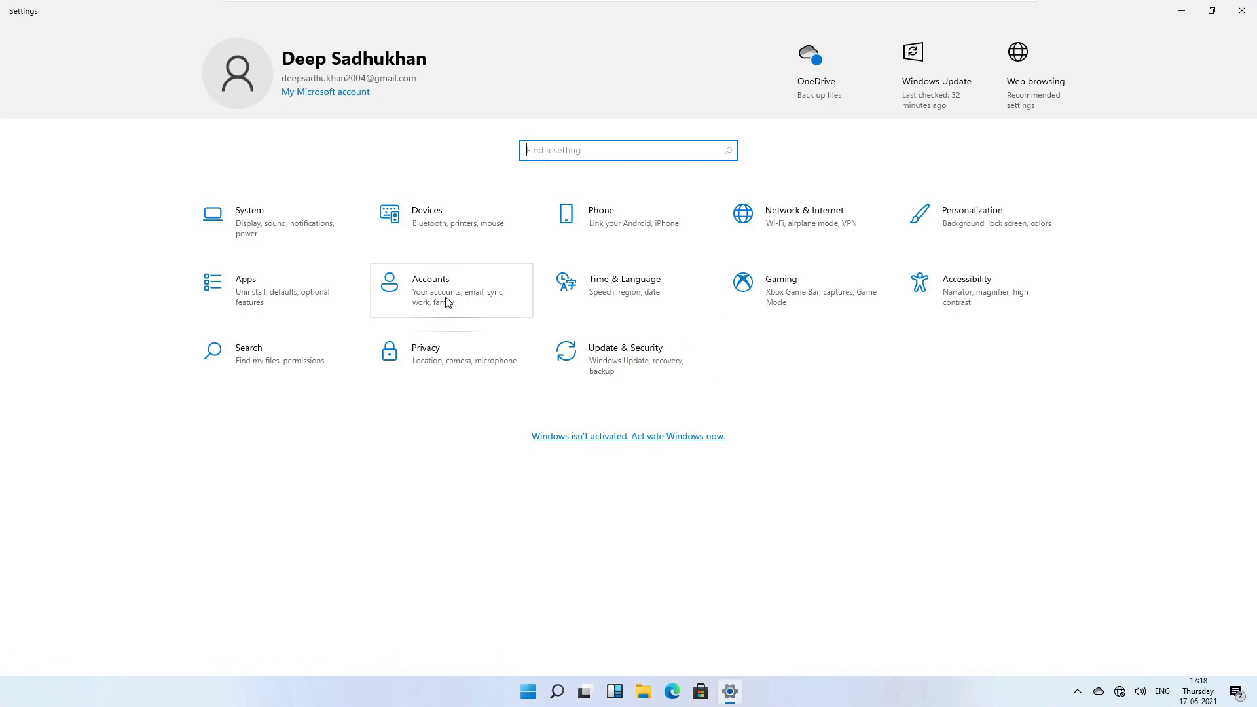
# View System > About showing Windows 11 Home build 21996.1, then close Settings.
pyautogui.click(281, 196)
pyautogui.click(267, 216)
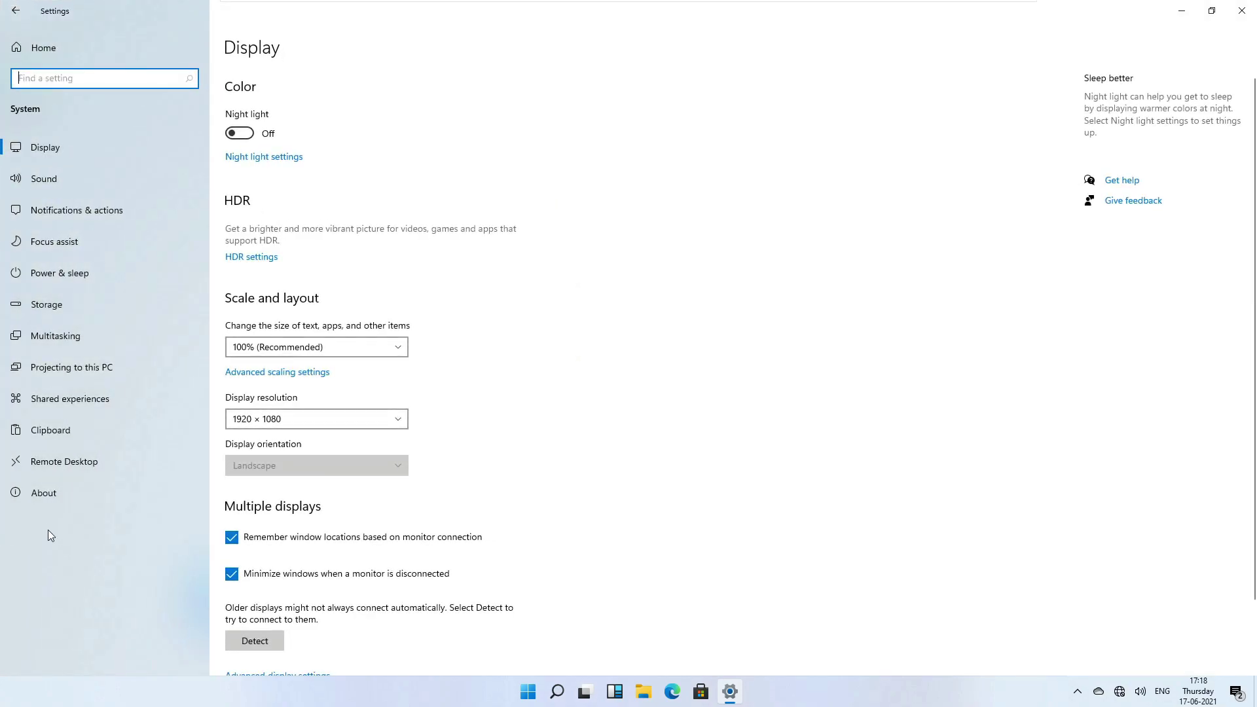
pyautogui.click(48, 498)
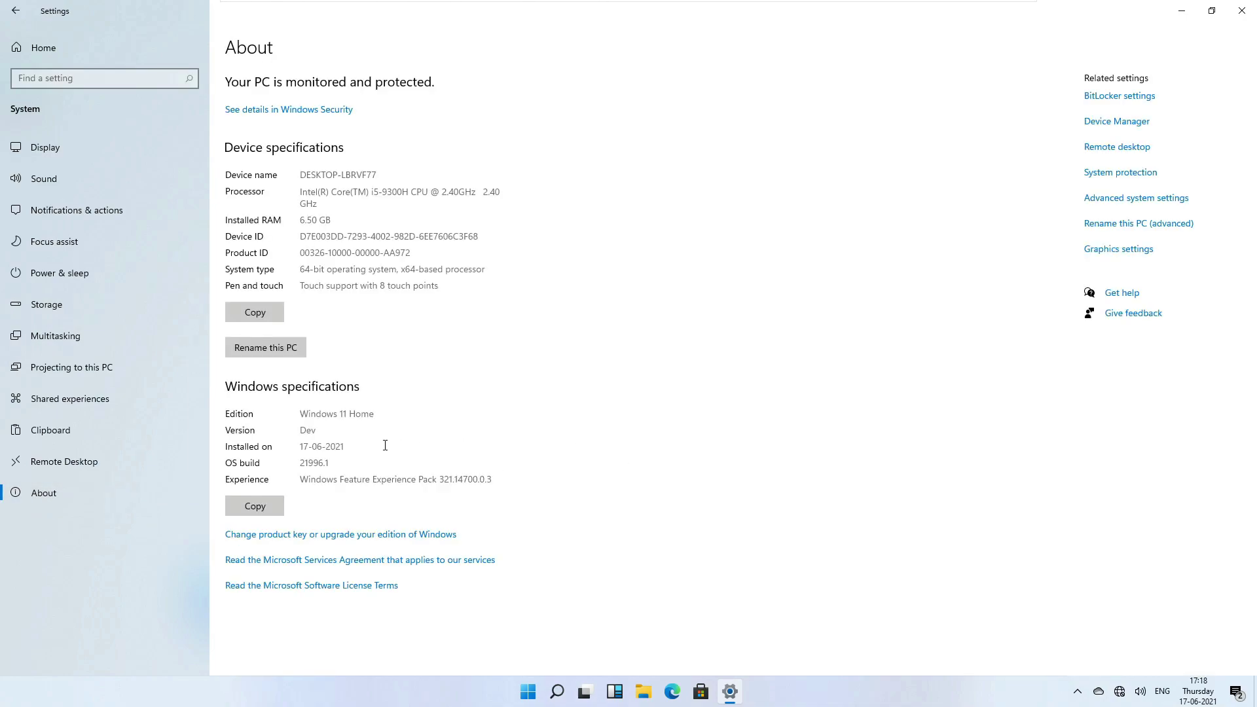
pyautogui.doubleClick(308, 430)
pyautogui.click(455, 502)
pyautogui.click(1241, 10)
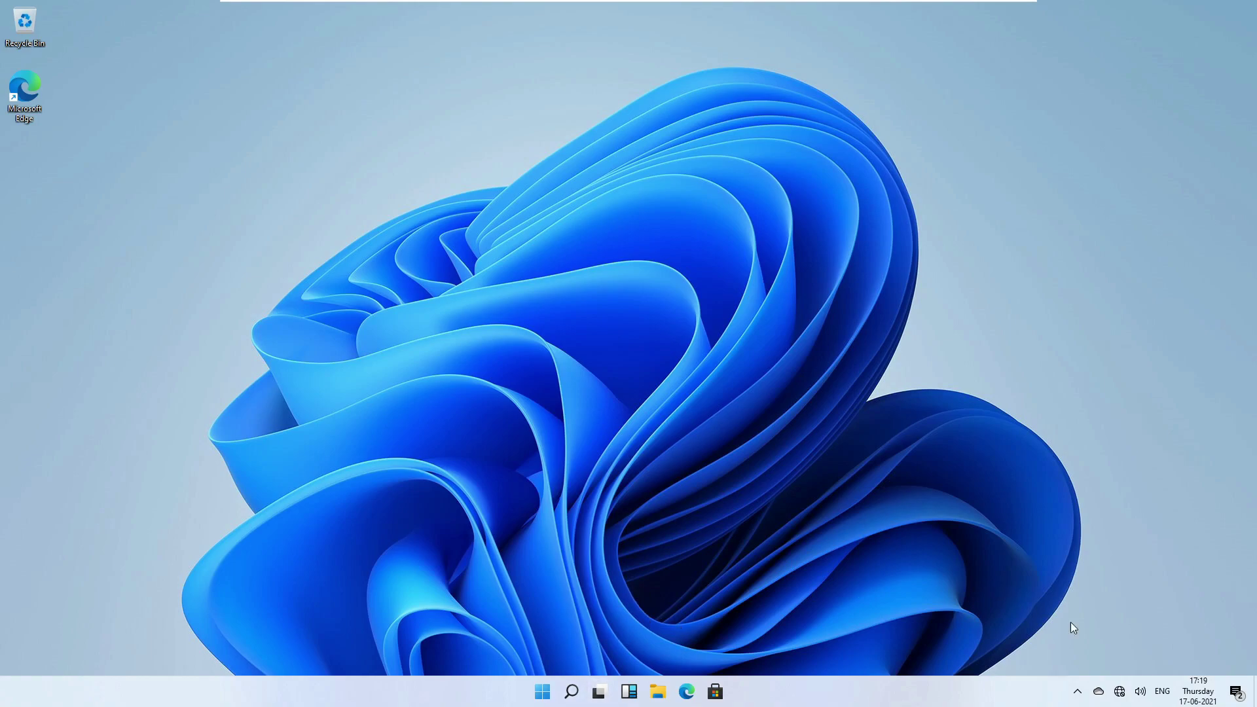
pyautogui.click(1236, 692)
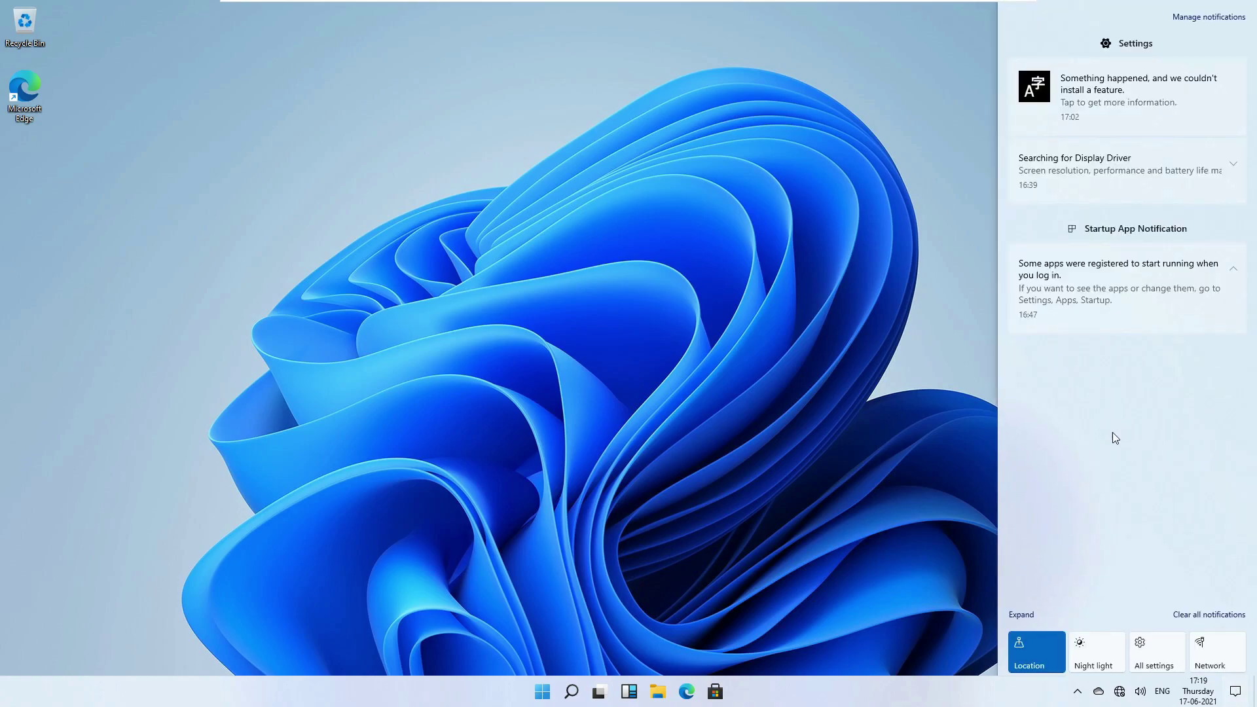
pyautogui.click(1020, 614)
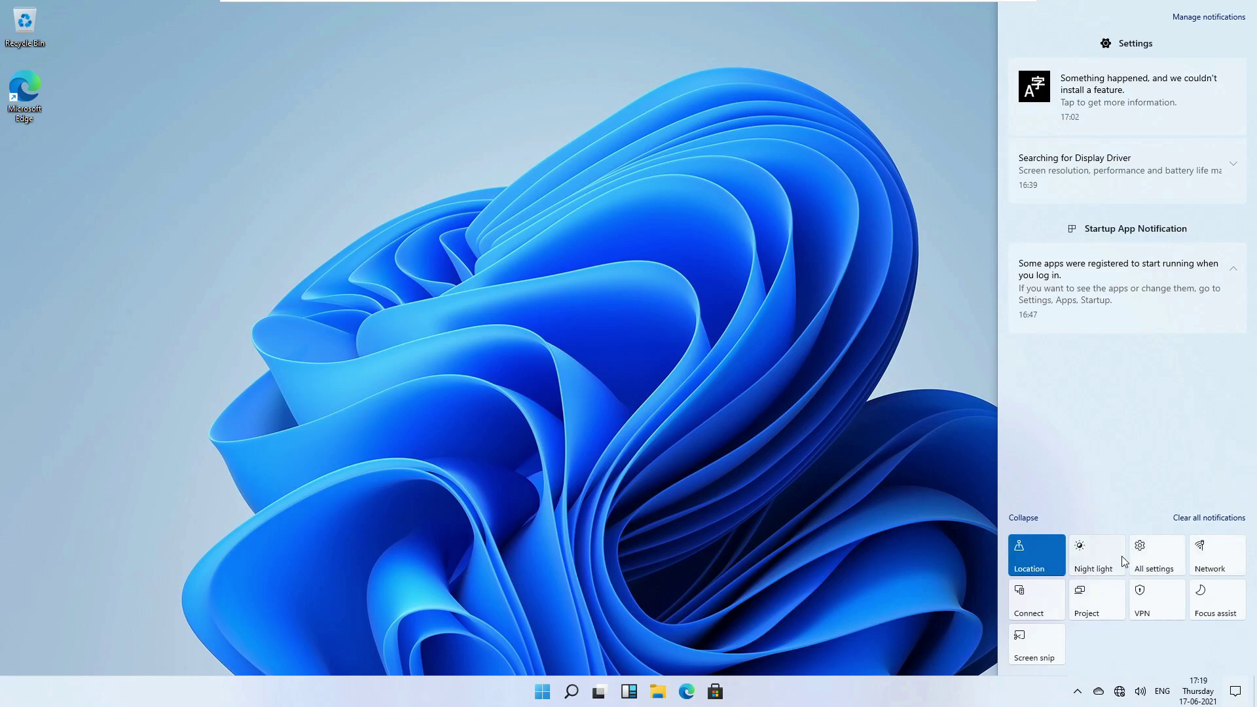
pyautogui.click(867, 585)
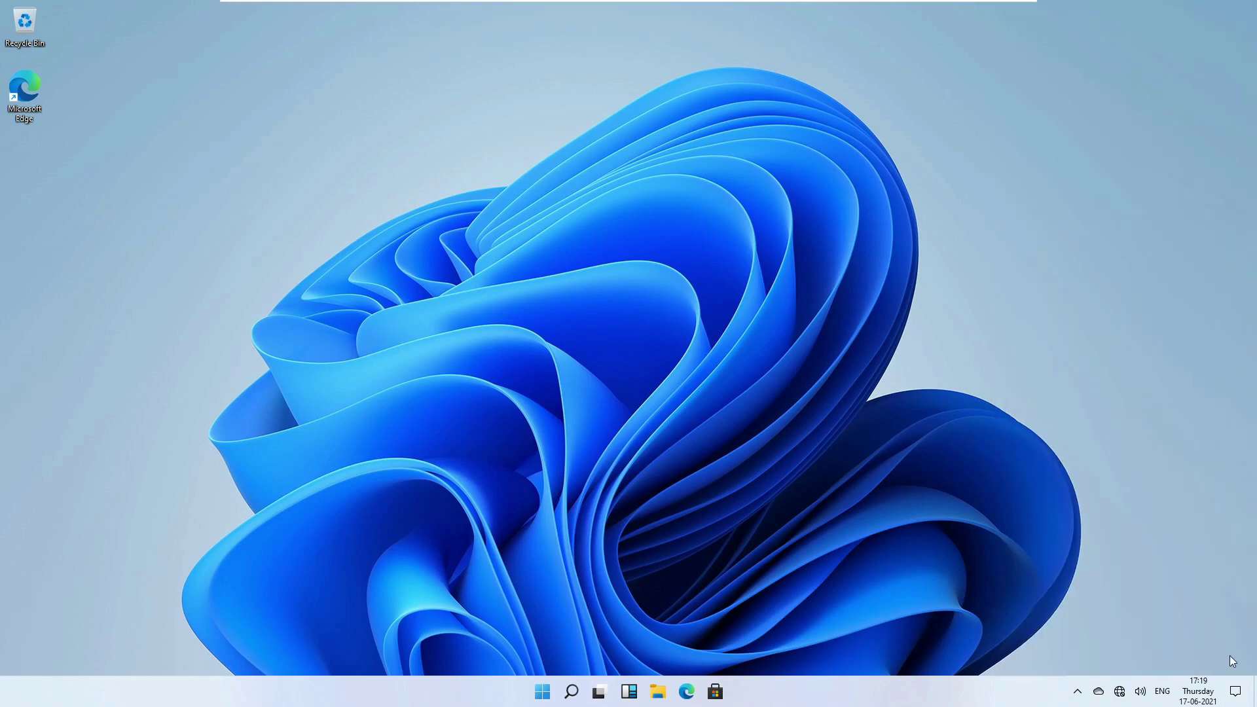
pyautogui.click(1235, 691)
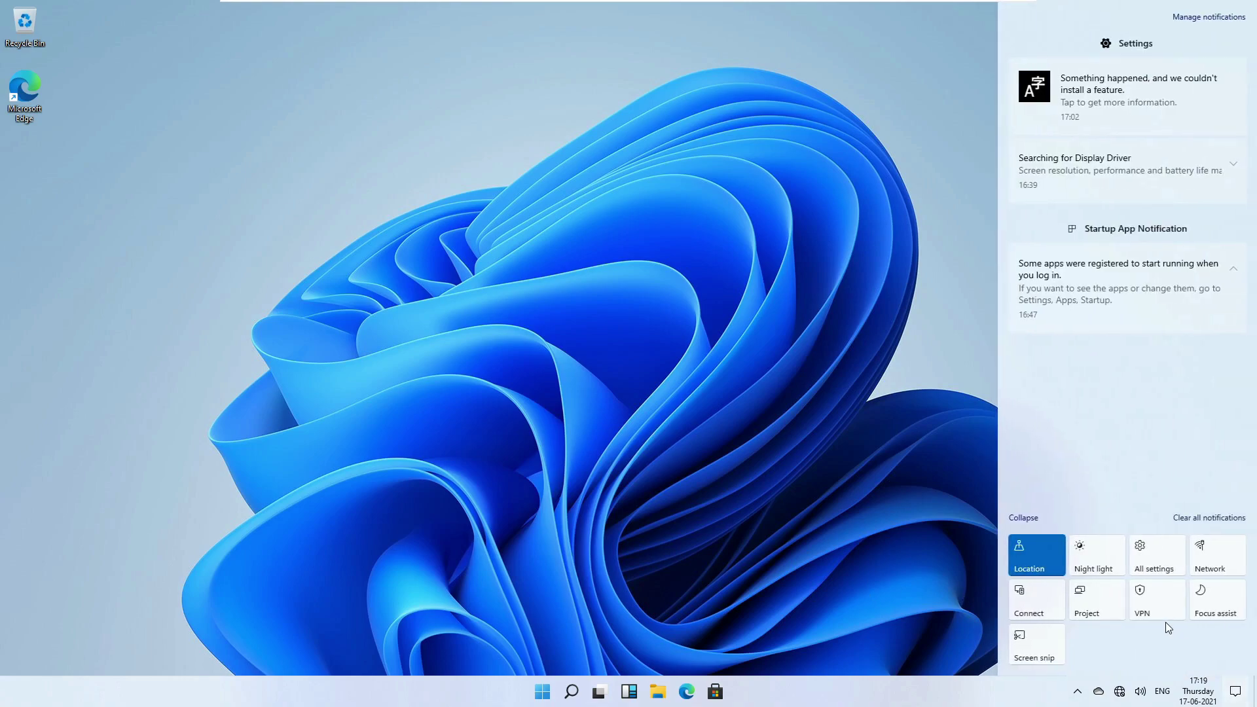
pyautogui.click(1104, 565)
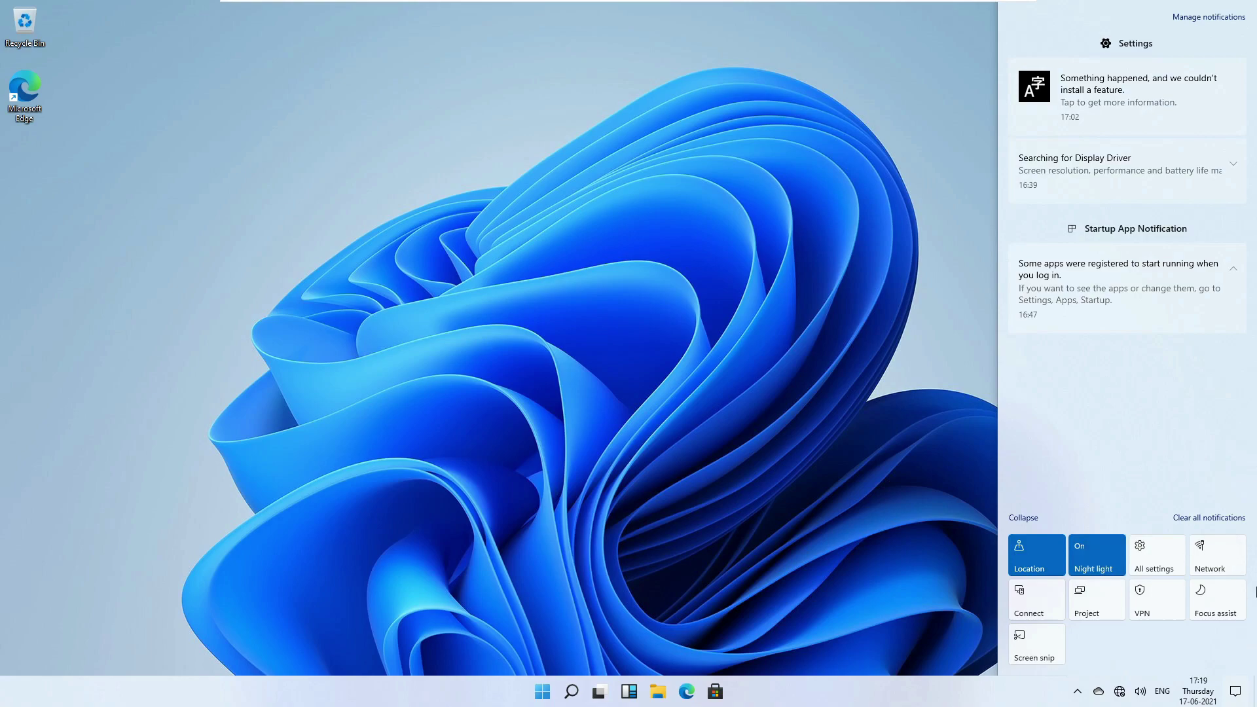
pyautogui.click(1112, 561)
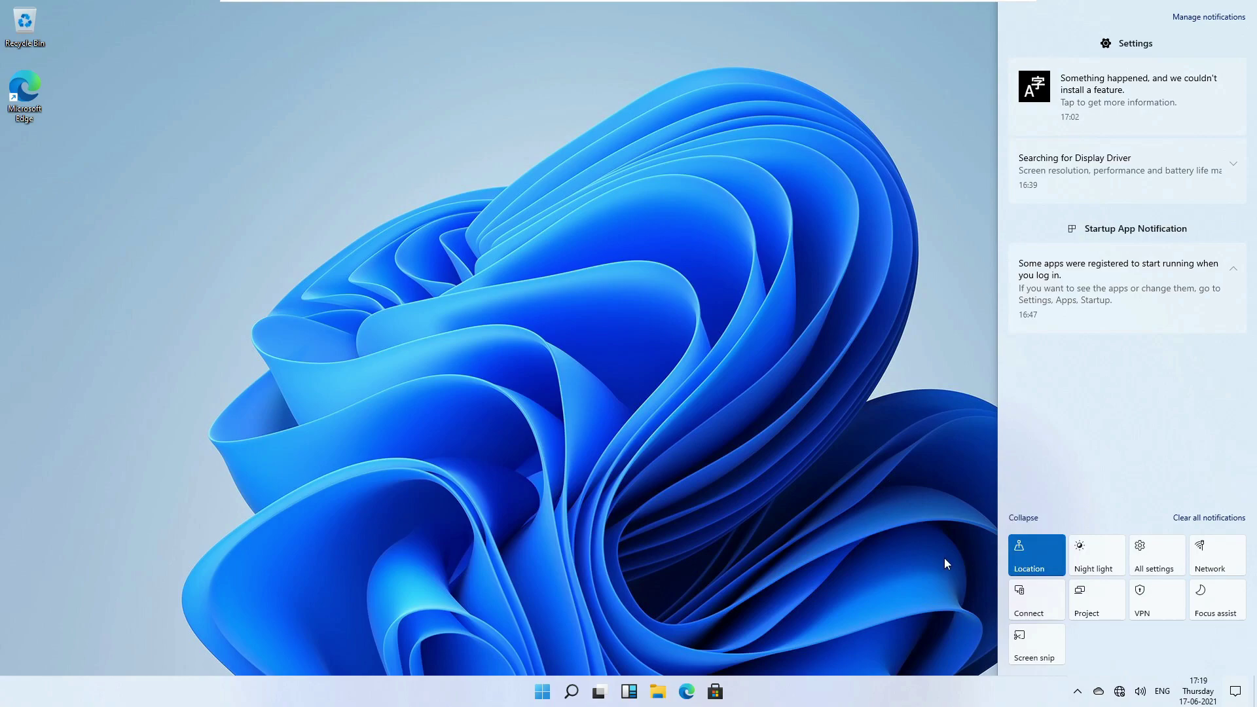
pyautogui.click(917, 467)
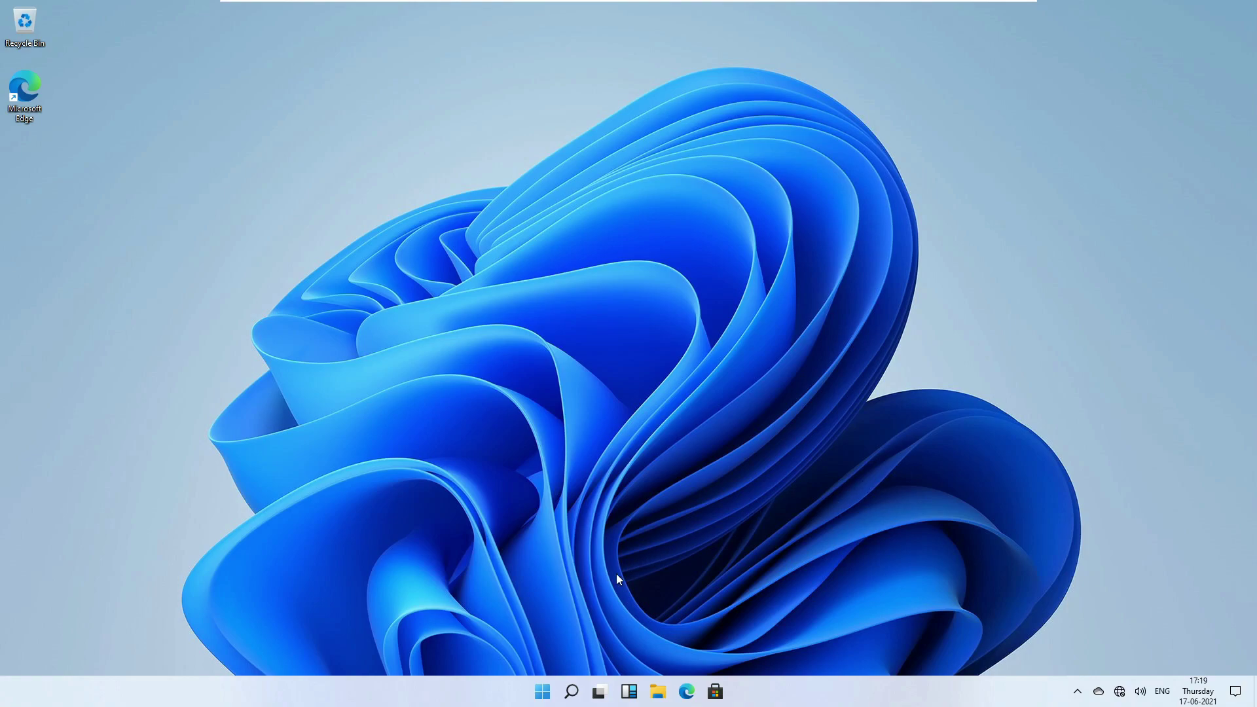
pyautogui.click(1119, 692)
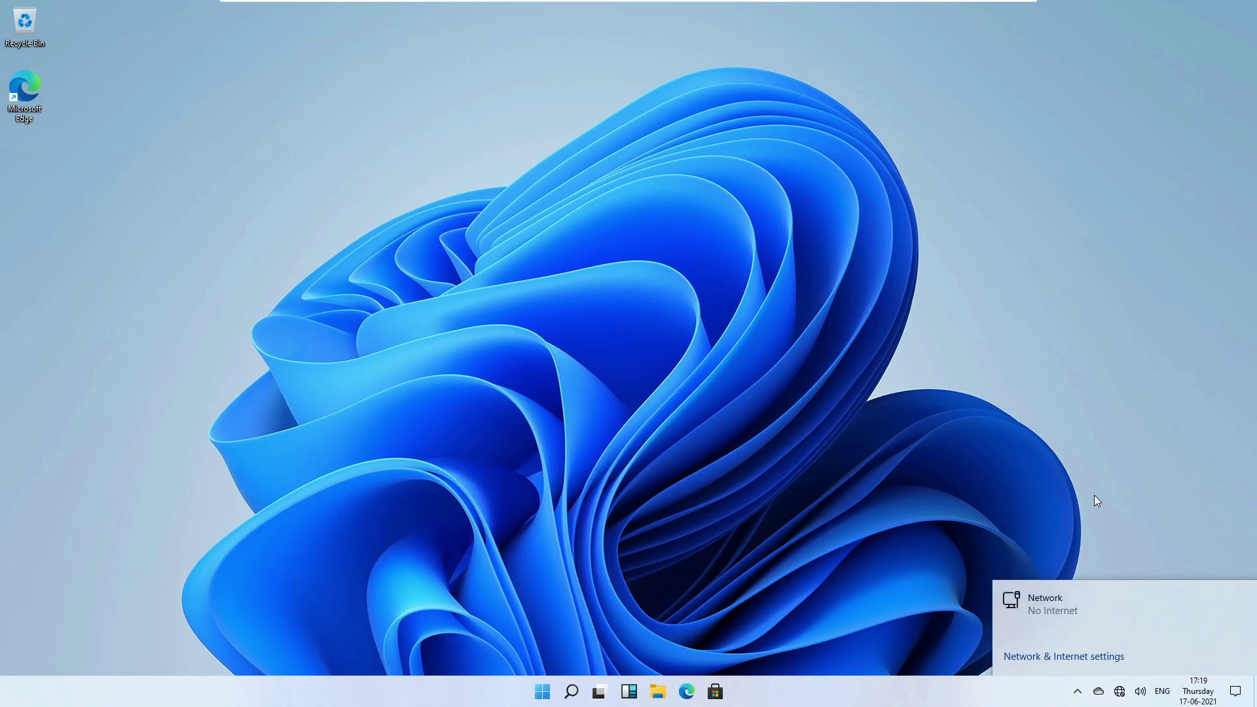
pyautogui.click(1078, 693)
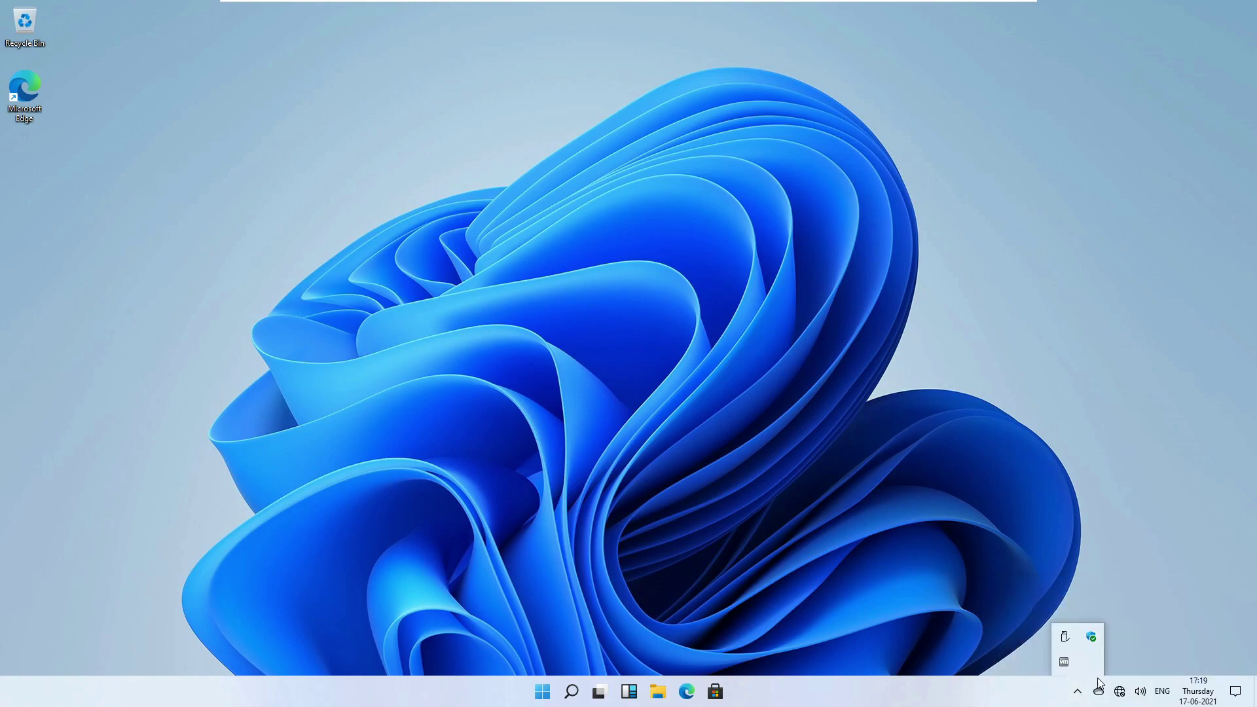
pyautogui.click(1100, 693)
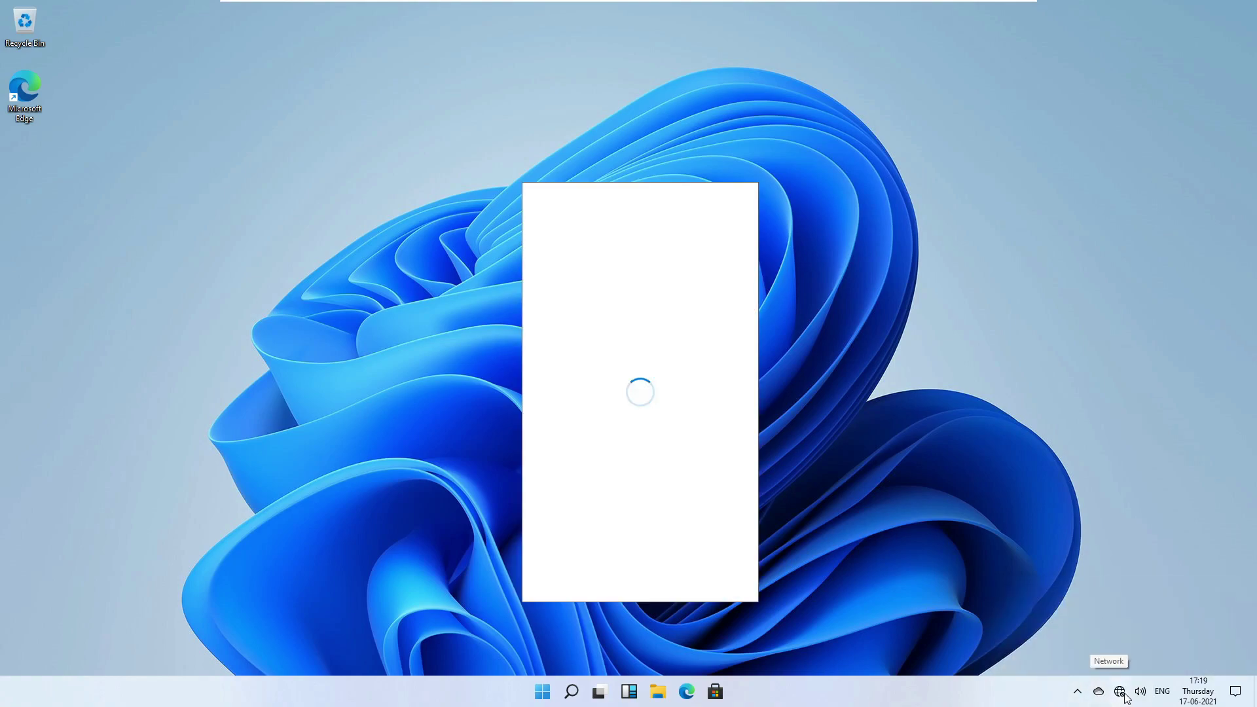
pyautogui.click(1124, 697)
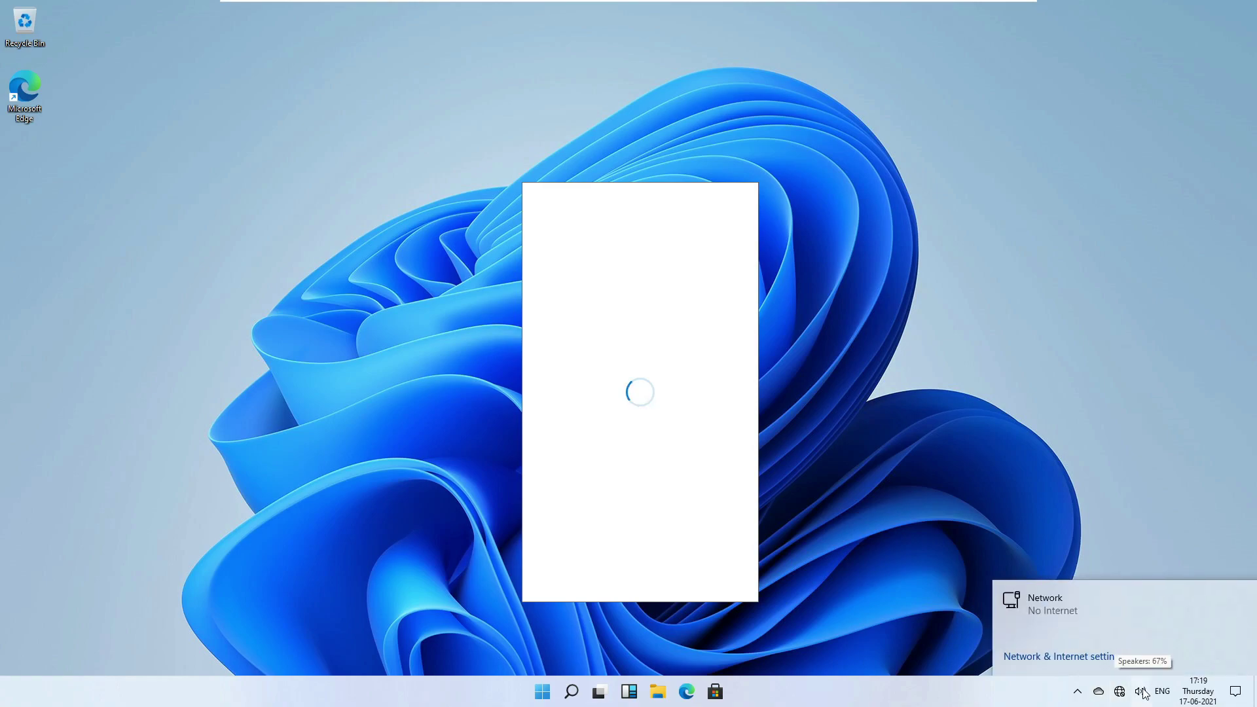
pyautogui.click(1141, 693)
pyautogui.click(1141, 692)
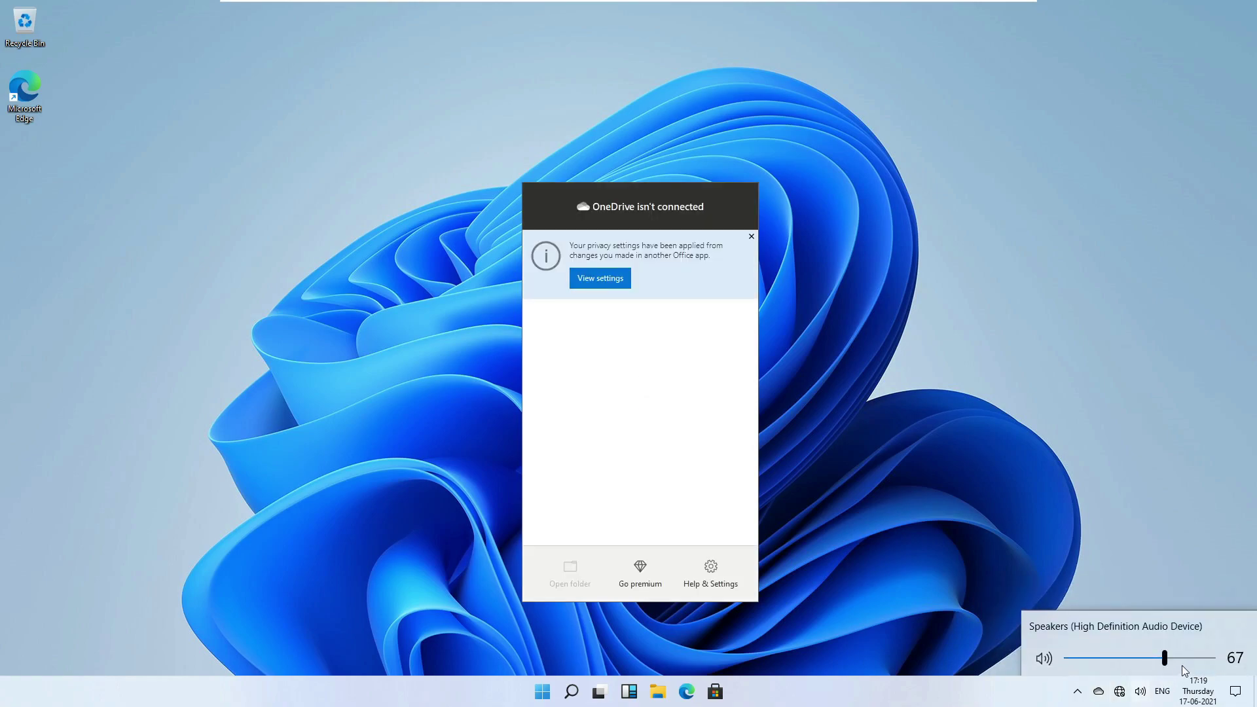
pyautogui.click(929, 524)
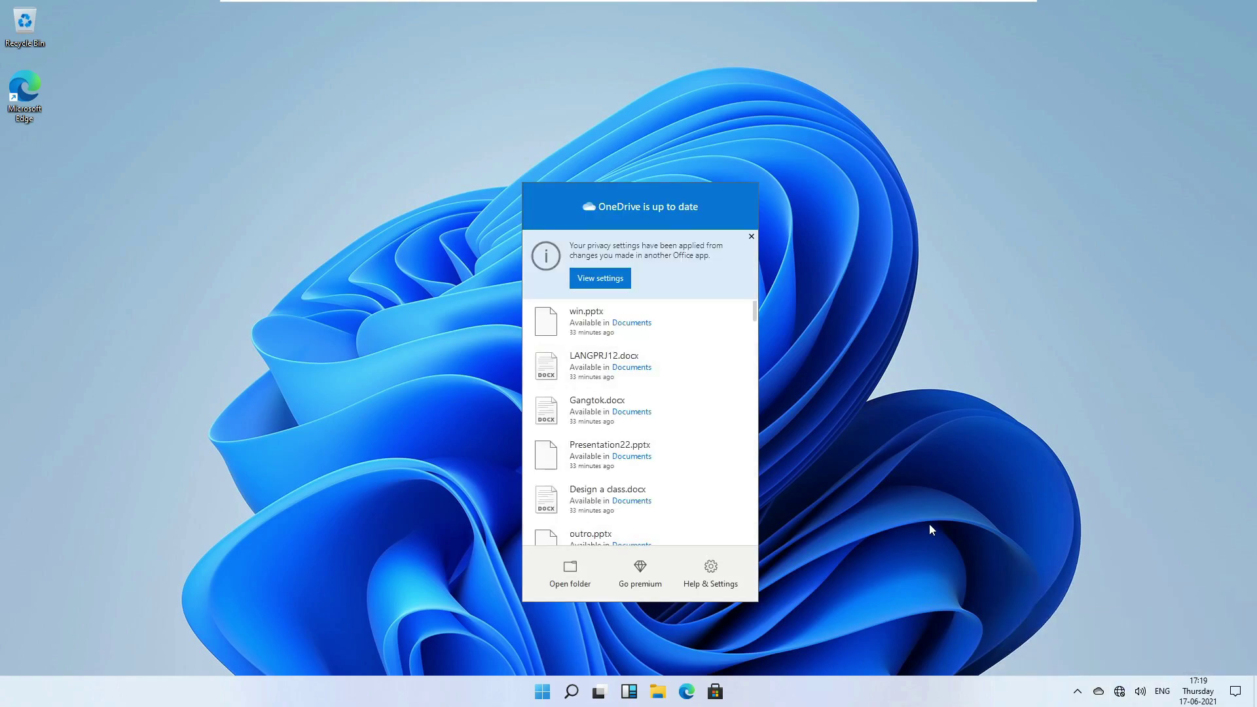
pyautogui.click(751, 237)
pyautogui.click(765, 209)
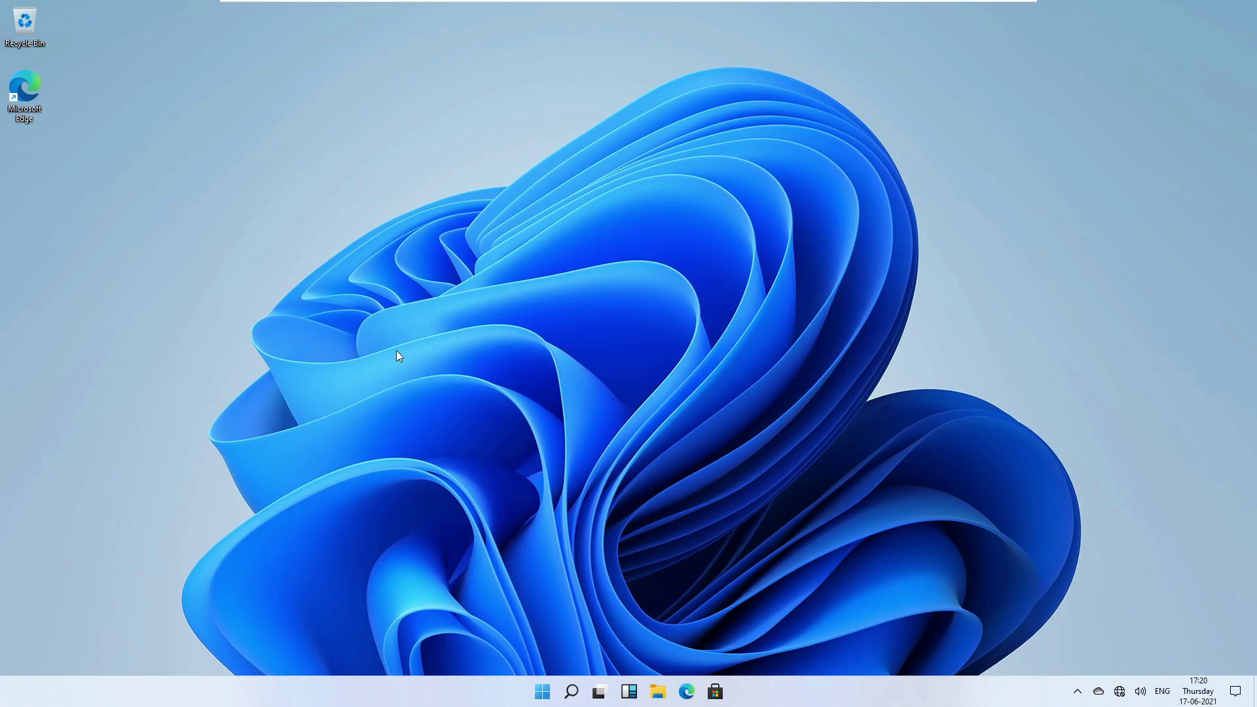
# Turn the volume up to 70, then open the search panel listing Calculator and Snip & Sketch.
pyautogui.press('XF86AudioRaiseVolume')
pyautogui.click(571, 692)
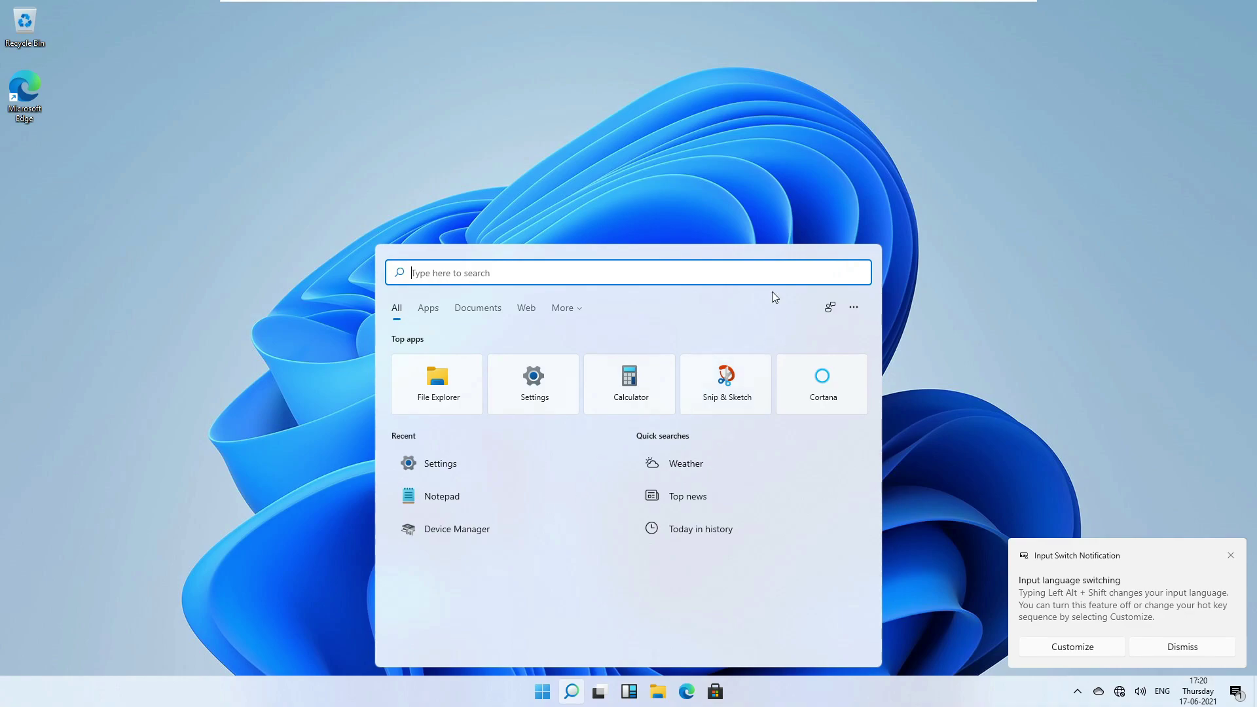
# Type 'setting' in Start search so Settings appears as the best match.
pyautogui.write('sett')
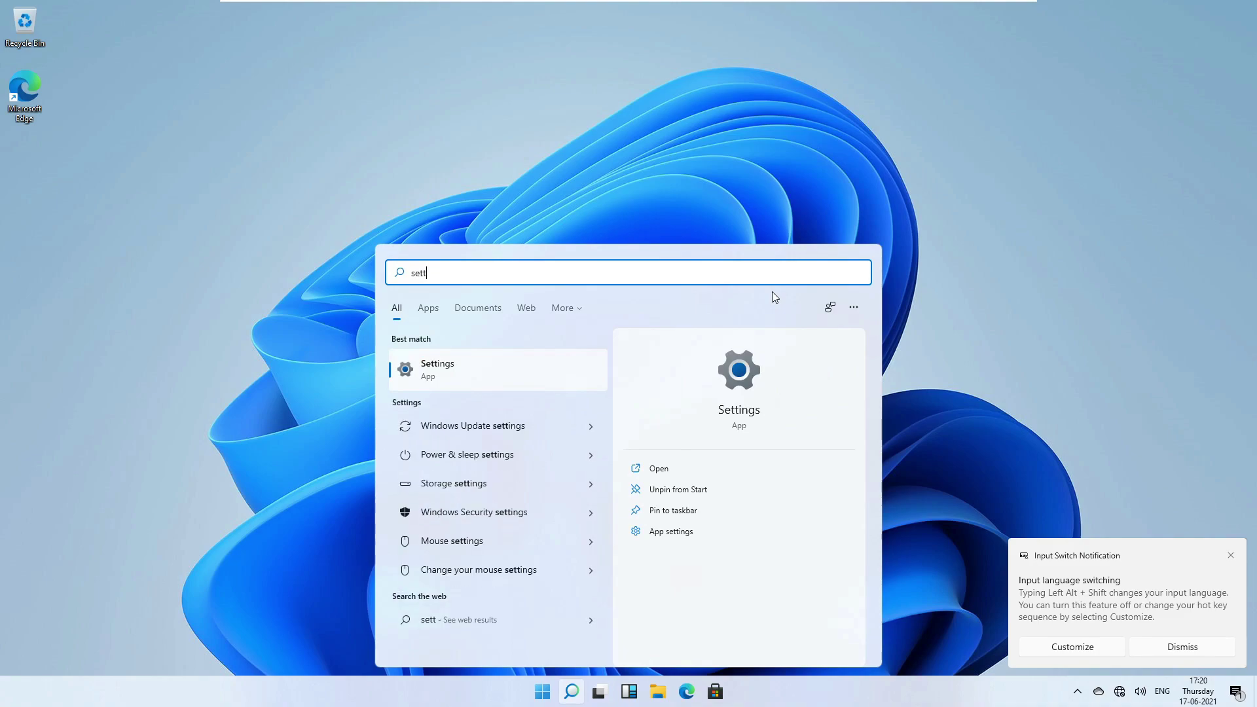
pyautogui.write('ing')
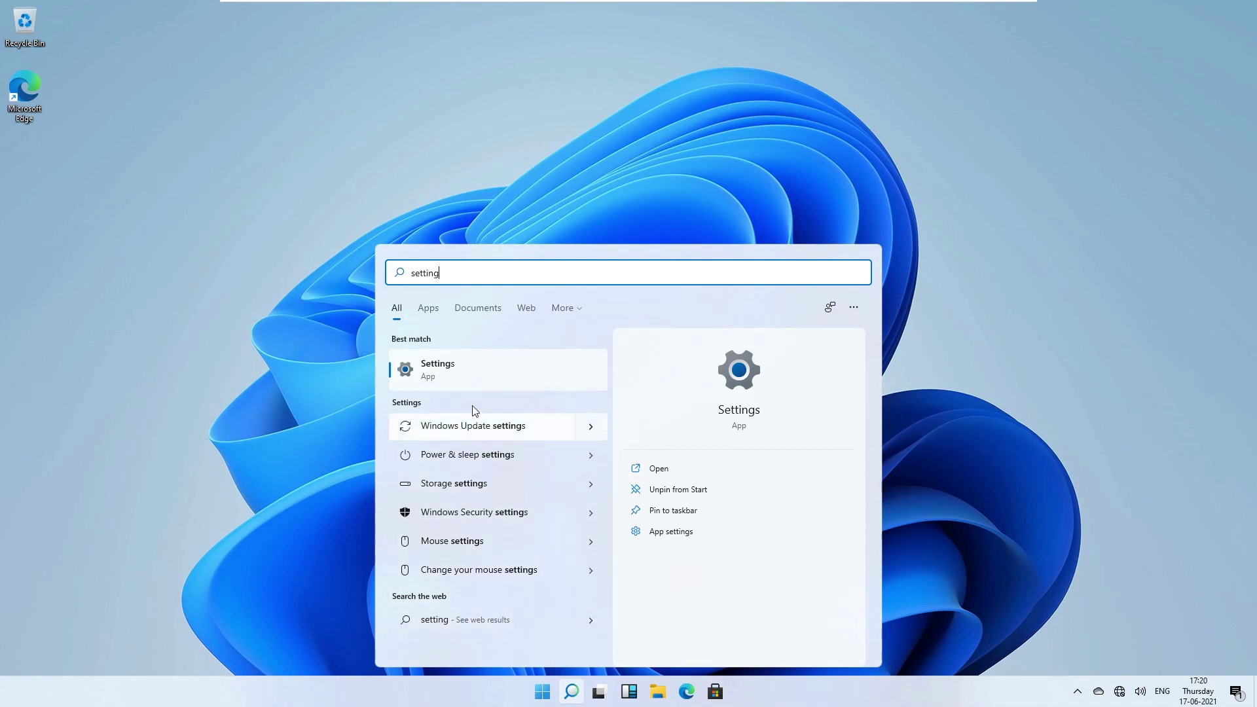
# Show Bing web results for 'setting' in Edge, move the window top-left, then close Edge.
pyautogui.click(486, 627)
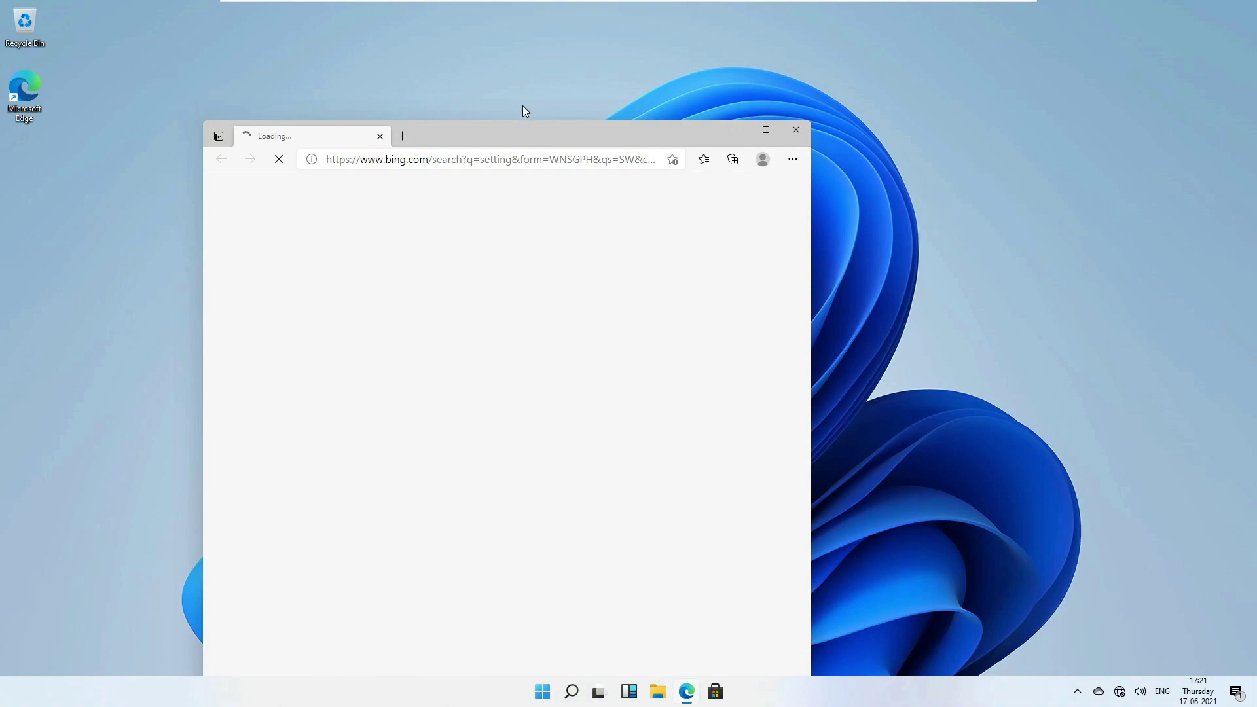
pyautogui.moveTo(474, 135); pyautogui.dragTo(429, 23)
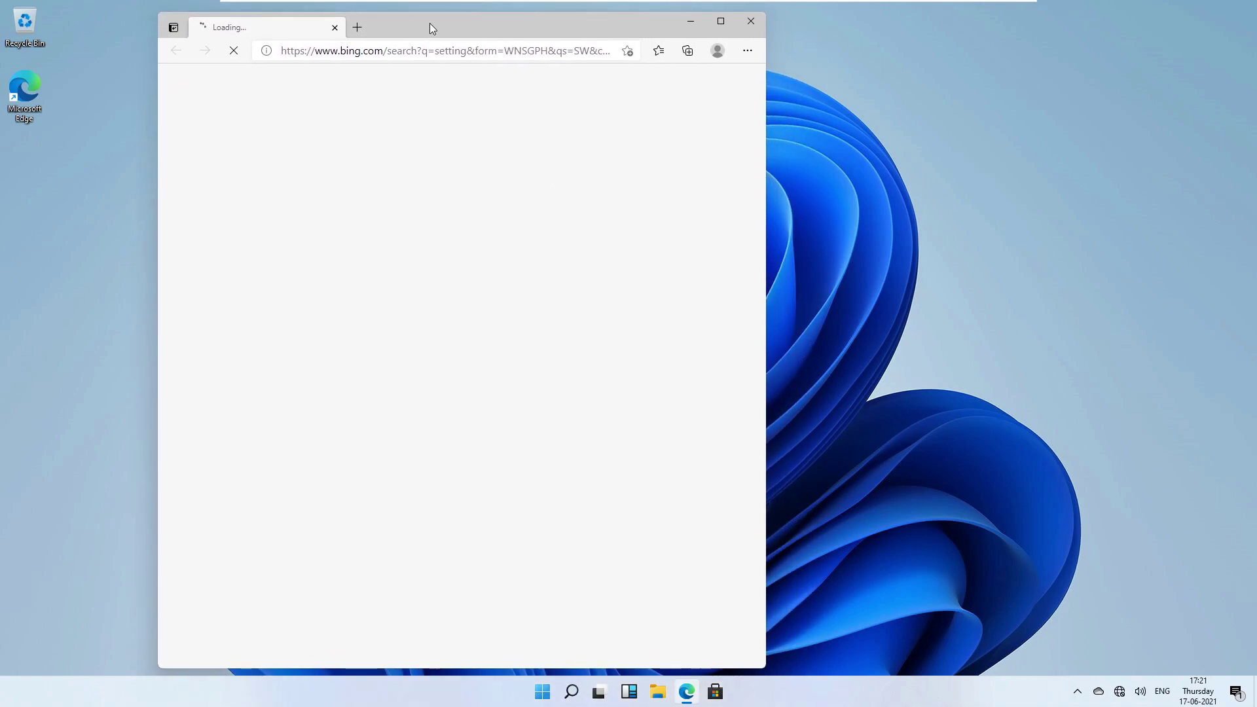
pyautogui.click(754, 23)
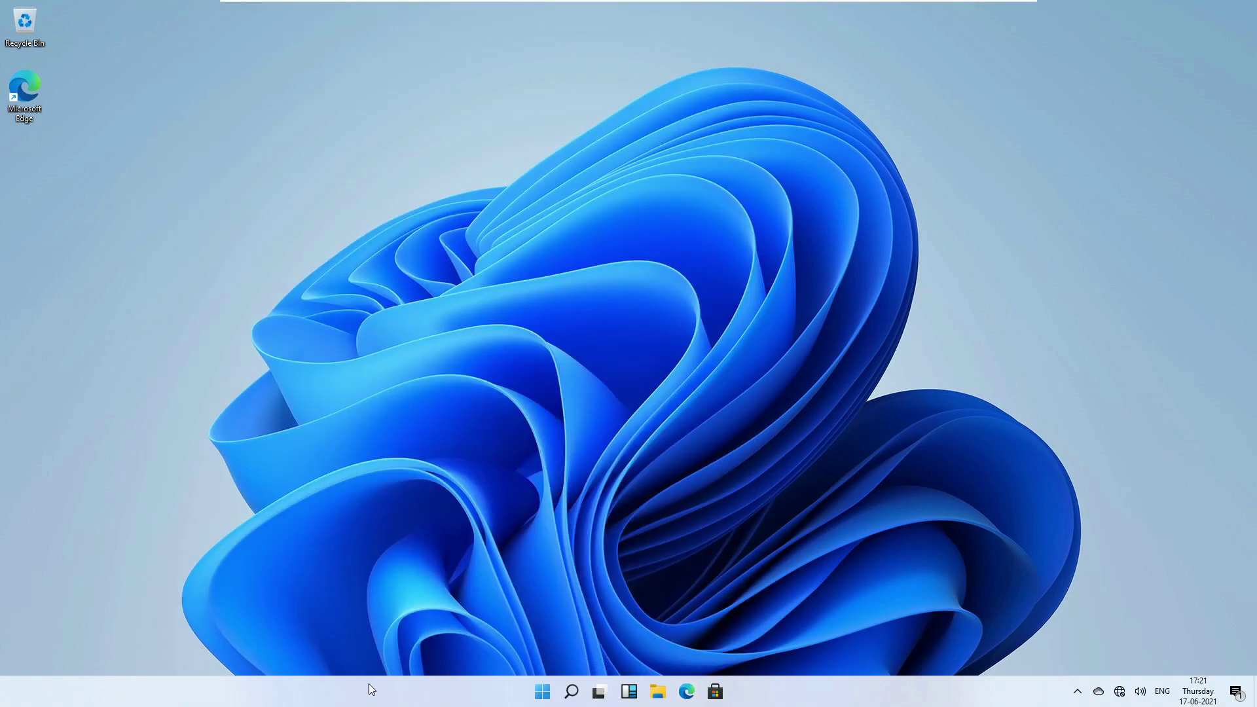
# Open Taskbar settings from the taskbar's right-click menu.
pyautogui.rightClick(305, 695)
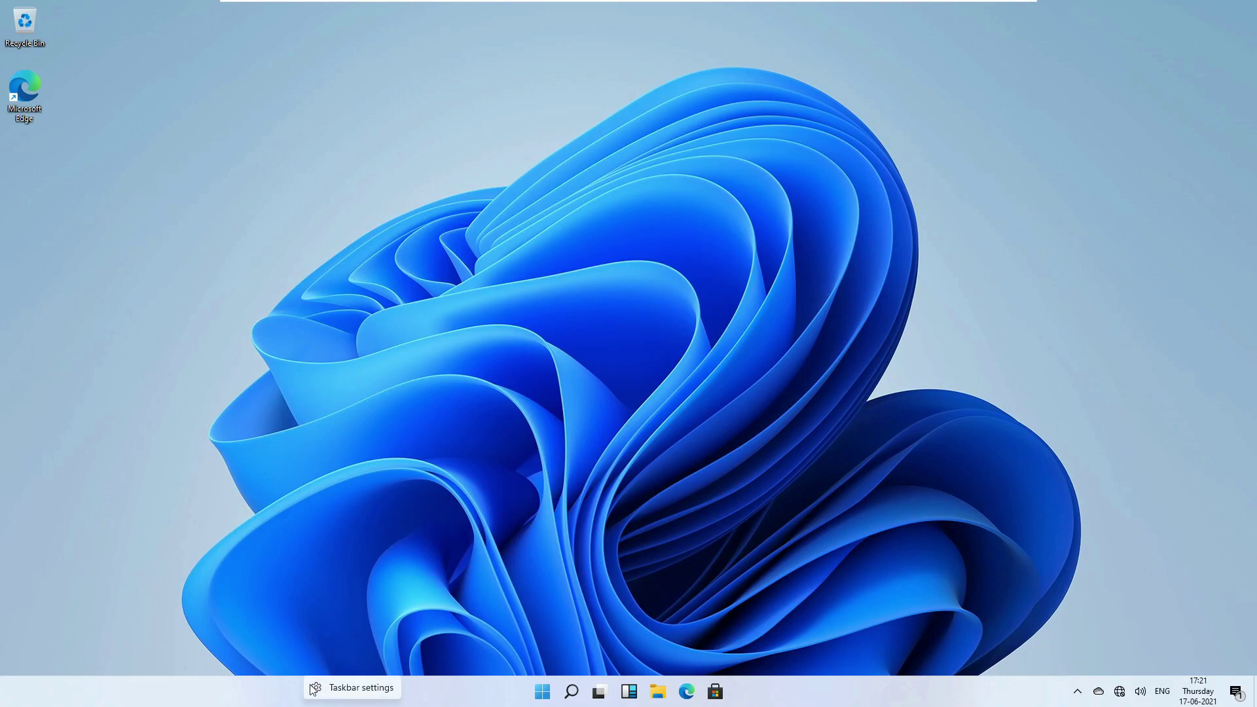
pyautogui.click(320, 688)
pyautogui.rightClick(319, 686)
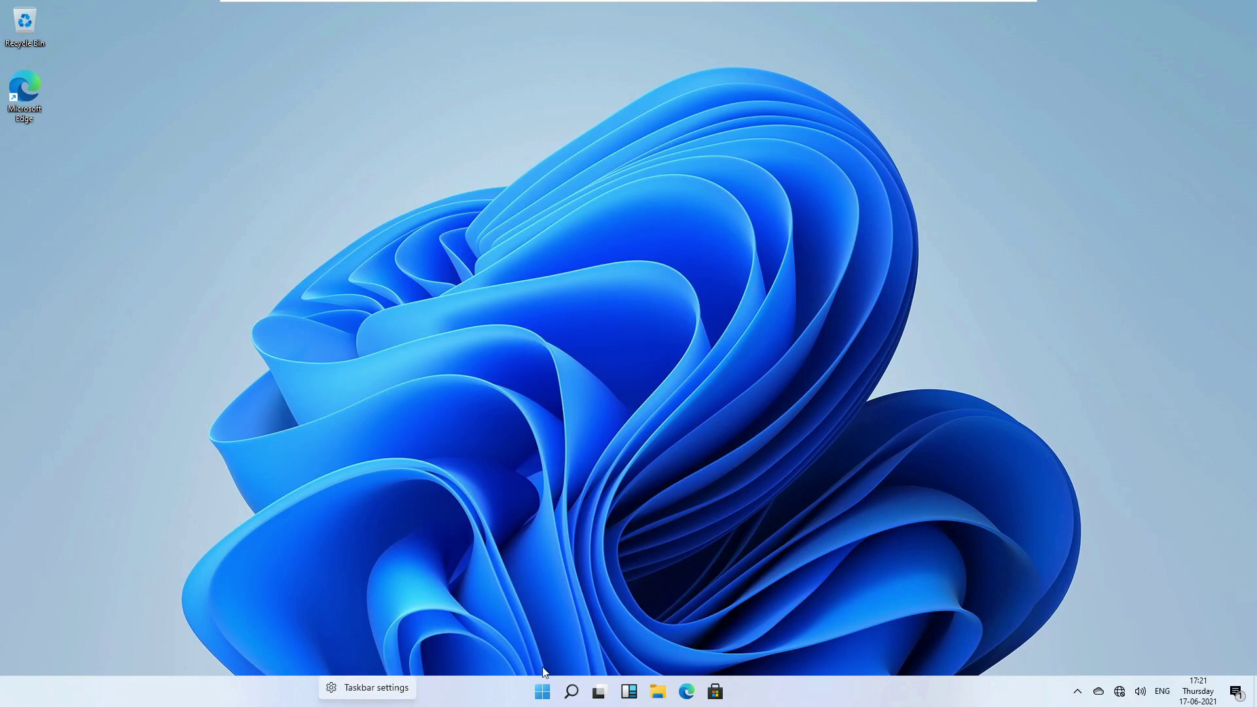
pyautogui.click(377, 687)
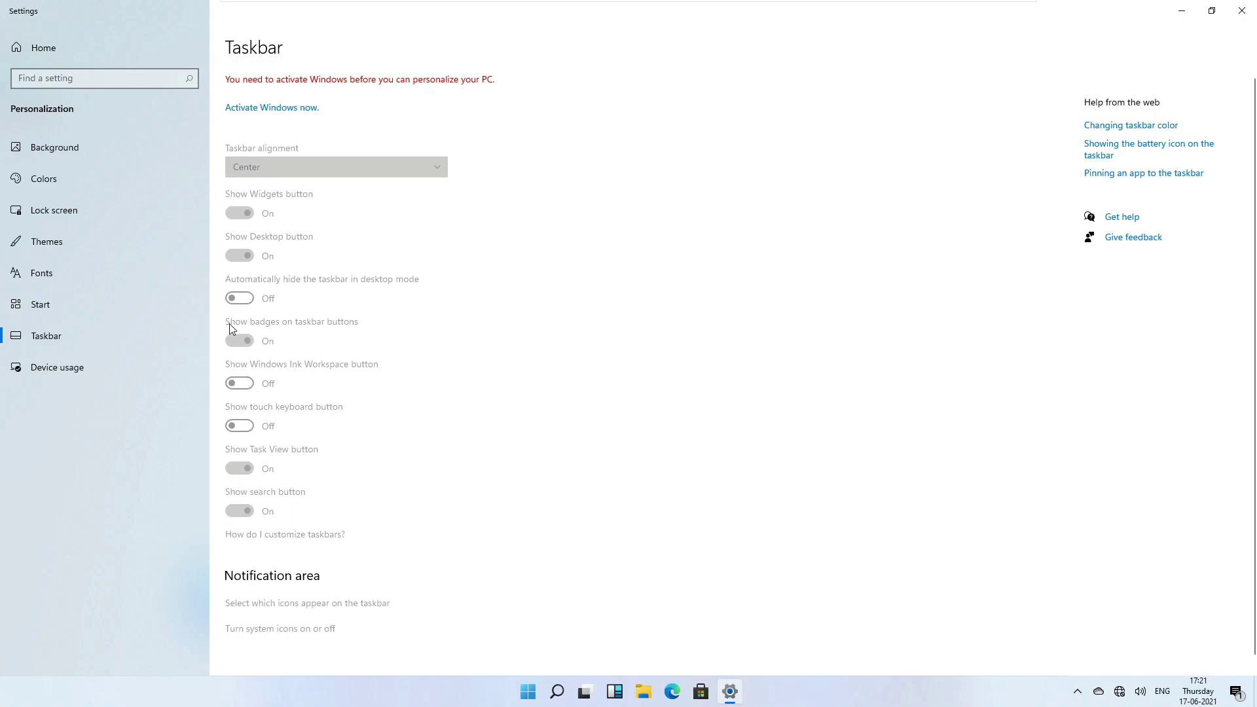
# Browse the Device usage, Start and Fonts personalization pages, which require activation.
pyautogui.click(41, 371)
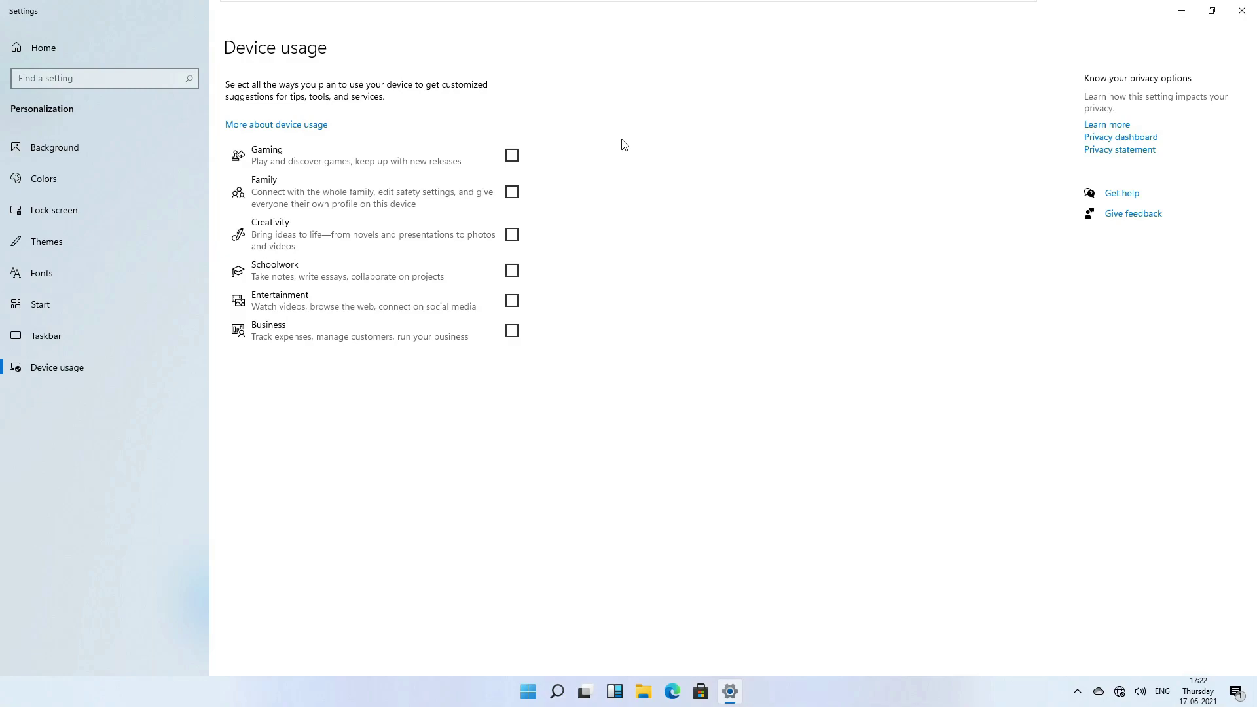
pyautogui.click(25, 308)
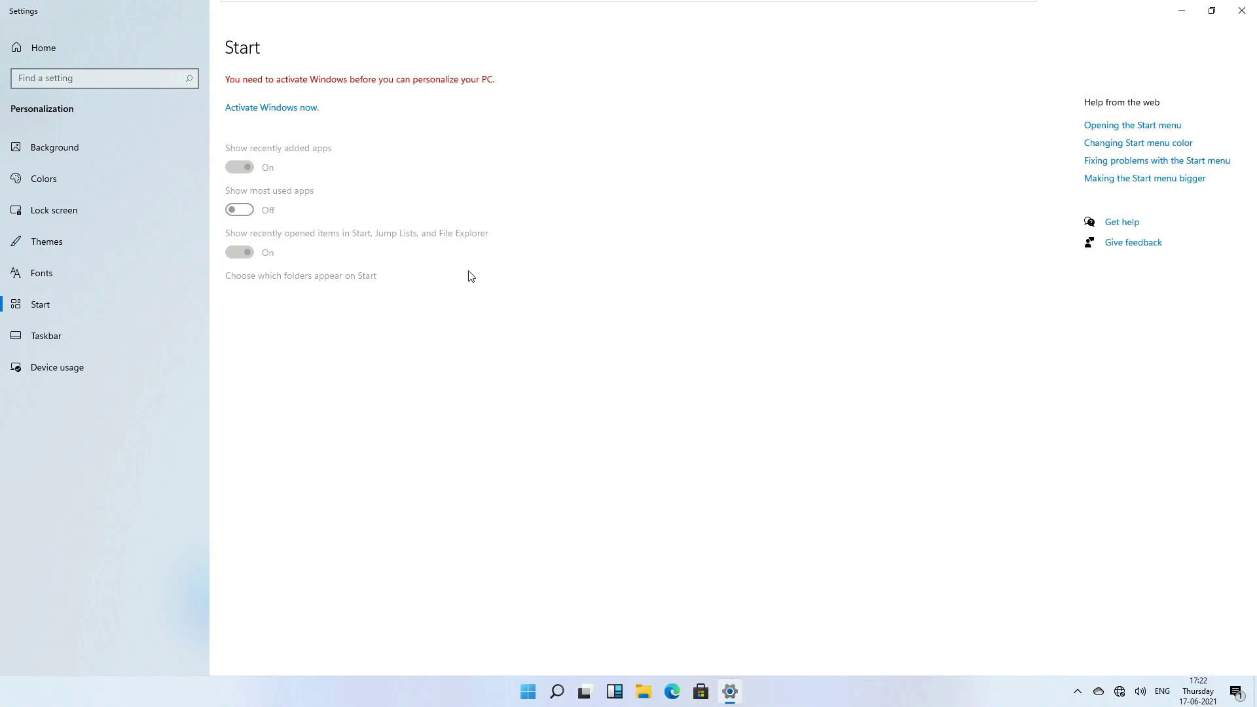
pyautogui.click(84, 285)
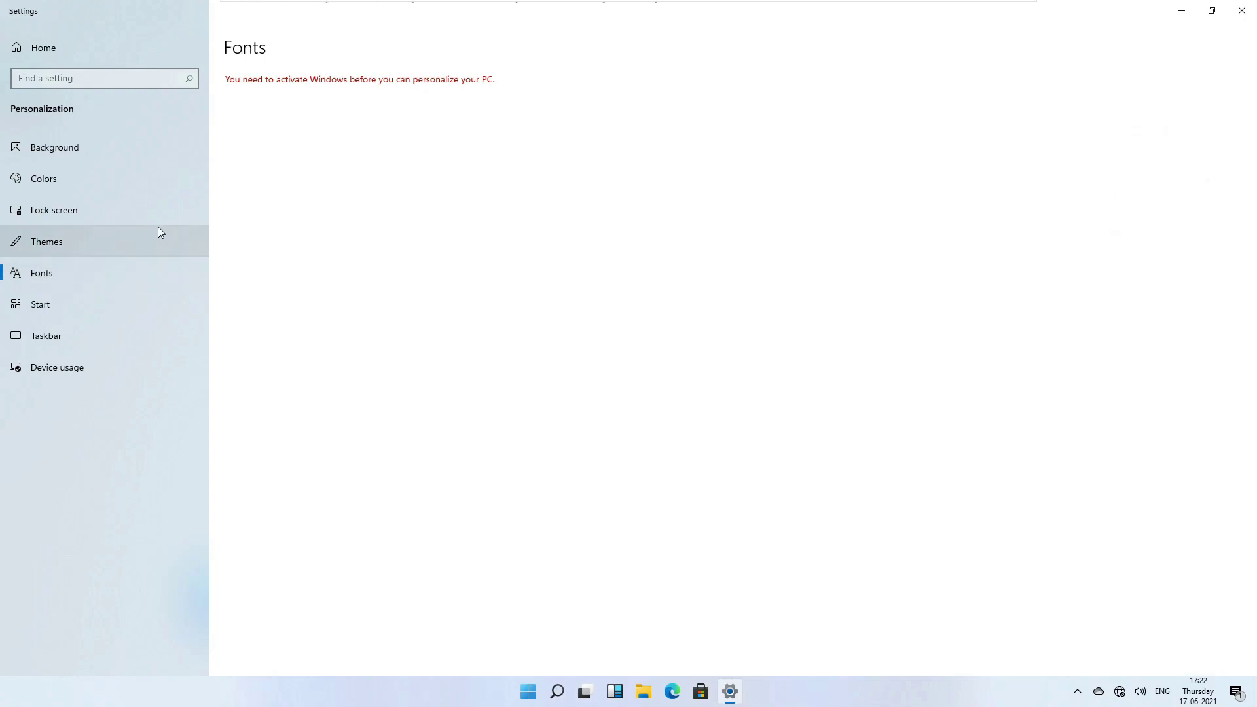
# Open the Personalization Themes page showing the current Windows (light) theme.
pyautogui.scroll(-2, 435, 402)
pyautogui.scroll(2, 434, 403)
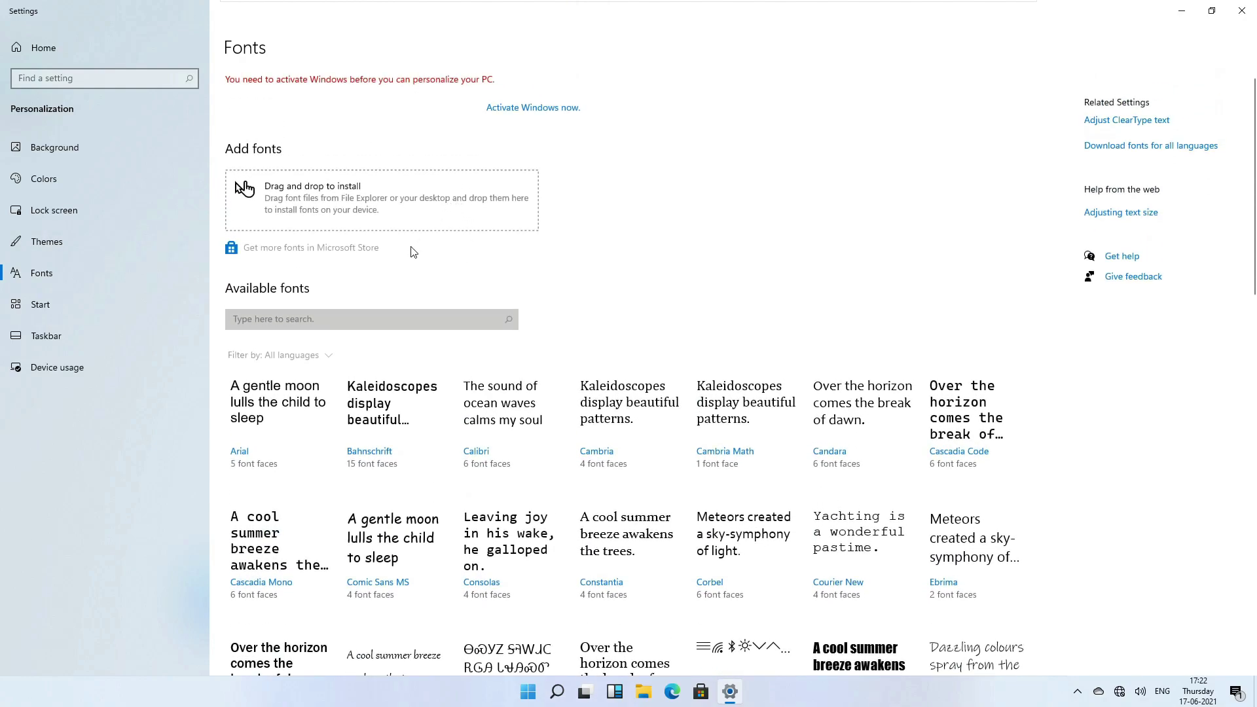
pyautogui.click(73, 242)
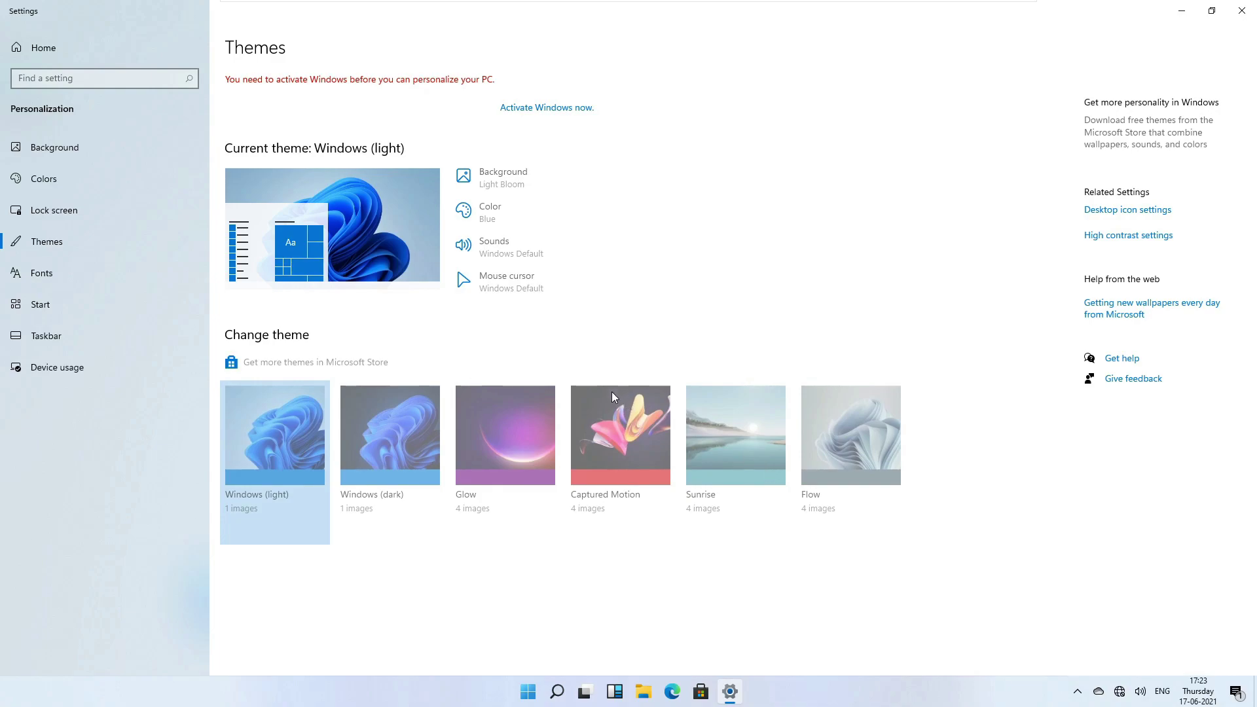
# Restore Settings to a floating window and snap it into the top-right quarter.
pyautogui.doubleClick(308, 14)
pyautogui.moveTo(340, 137); pyautogui.dragTo(373, 140)
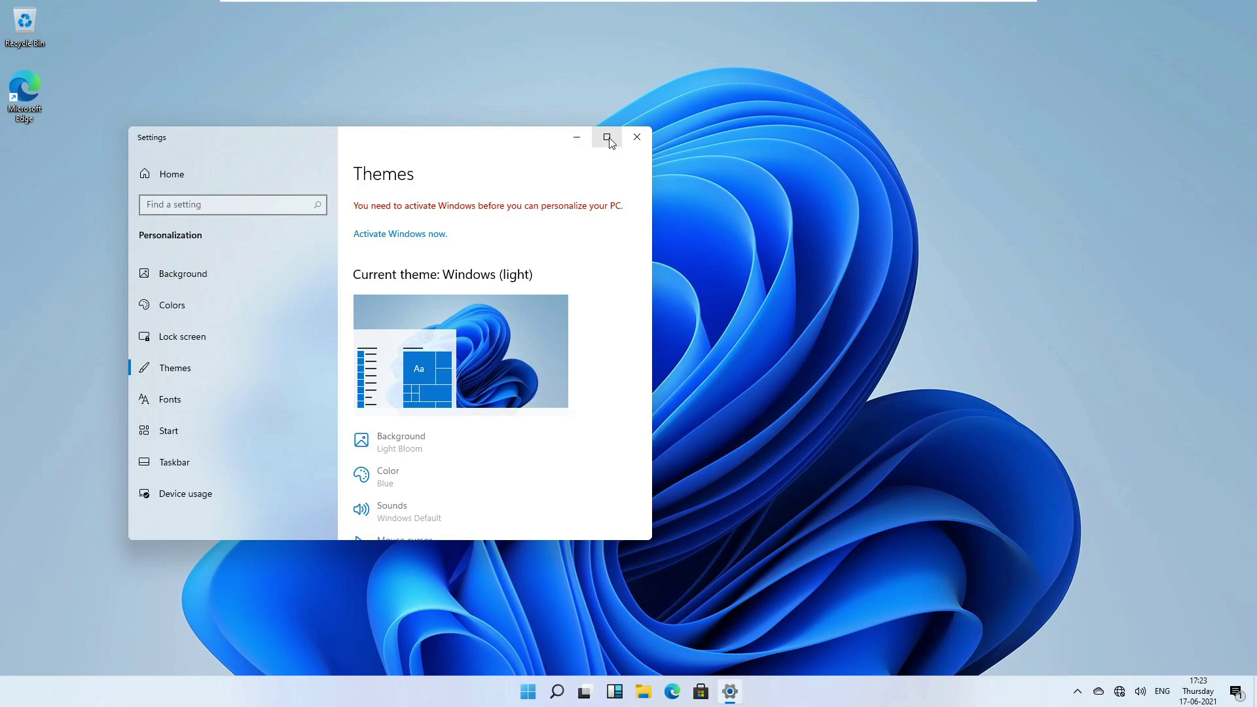
pyautogui.moveTo(610, 142)
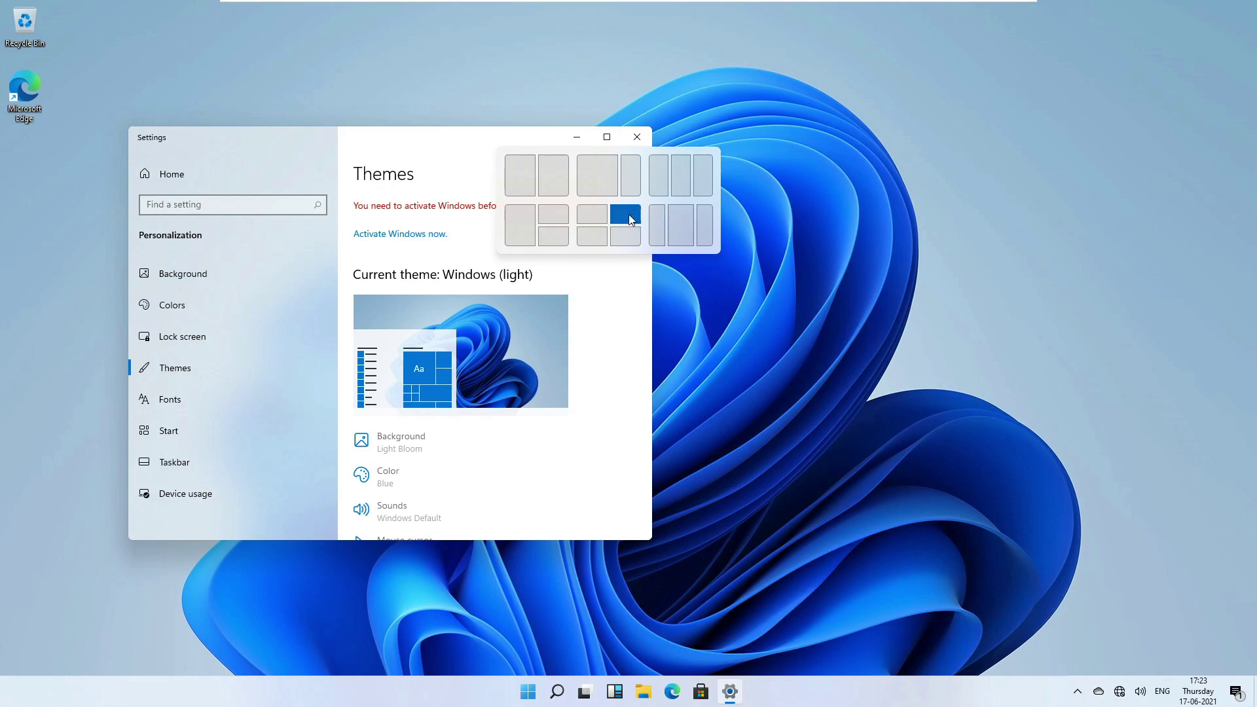
pyautogui.click(629, 214)
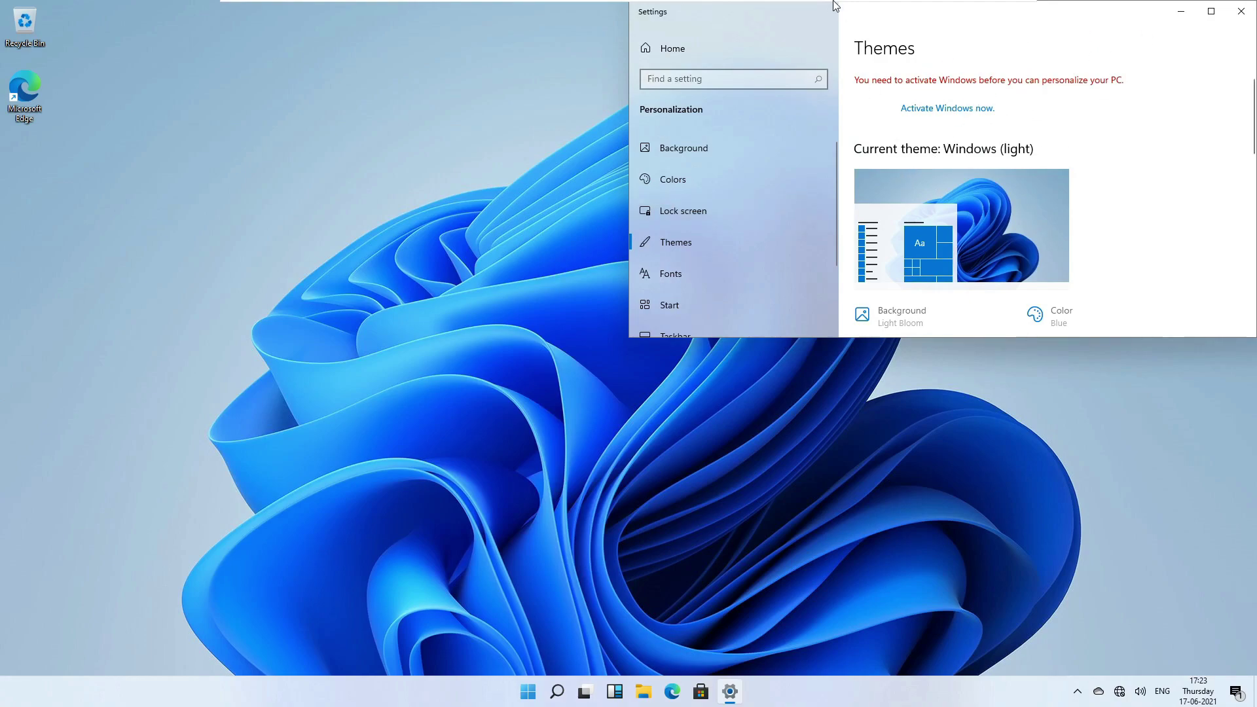
# Snap Settings into the right third, then drag it to the left half.
pyautogui.moveTo(856, 14); pyautogui.dragTo(526, 110)
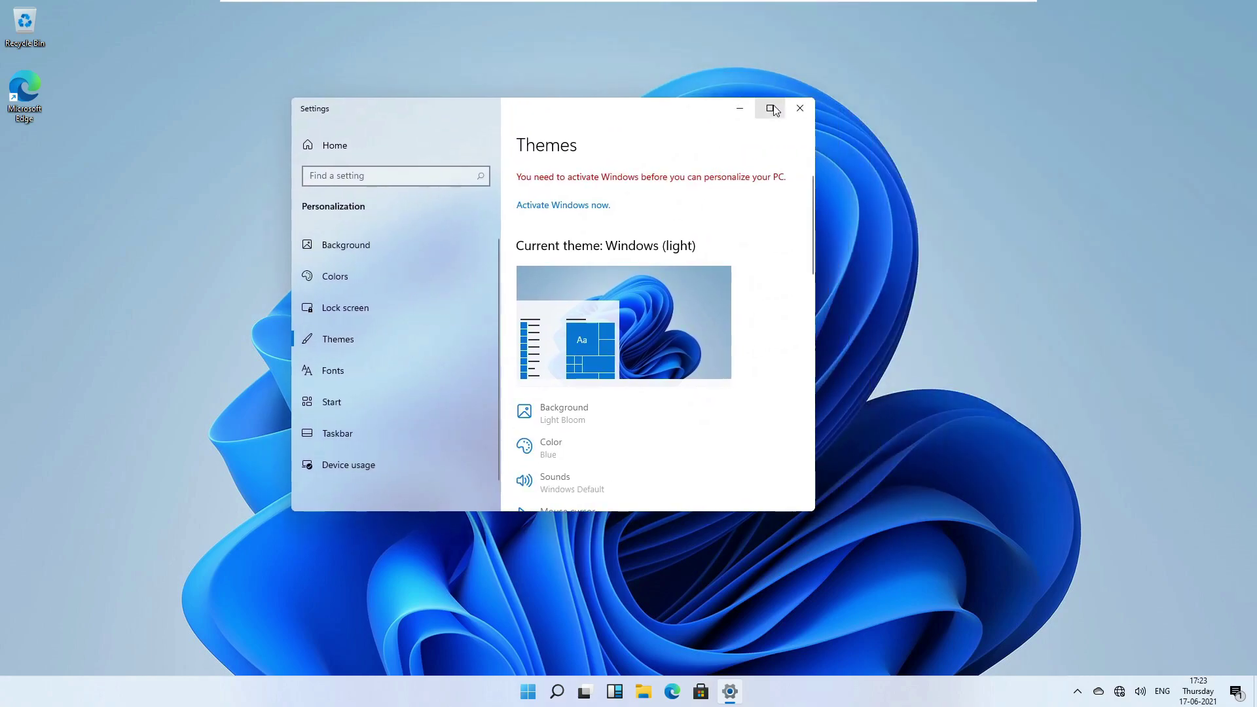
pyautogui.moveTo(772, 109)
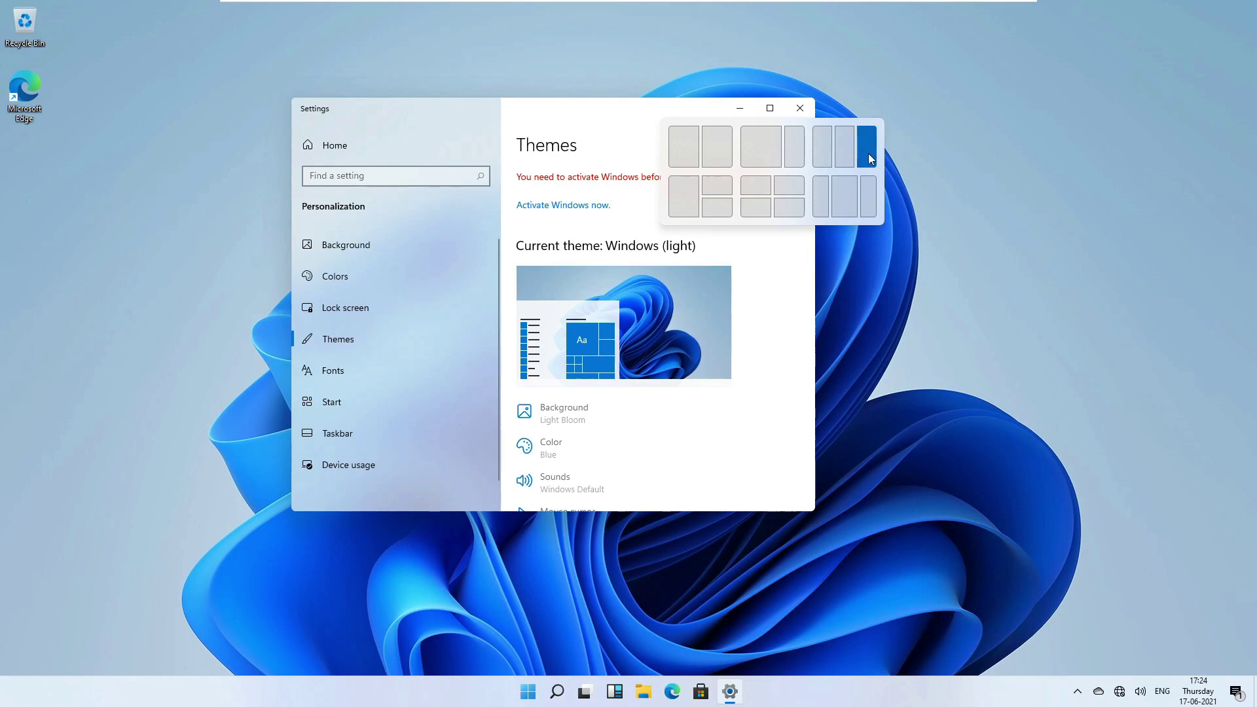
pyautogui.click(867, 152)
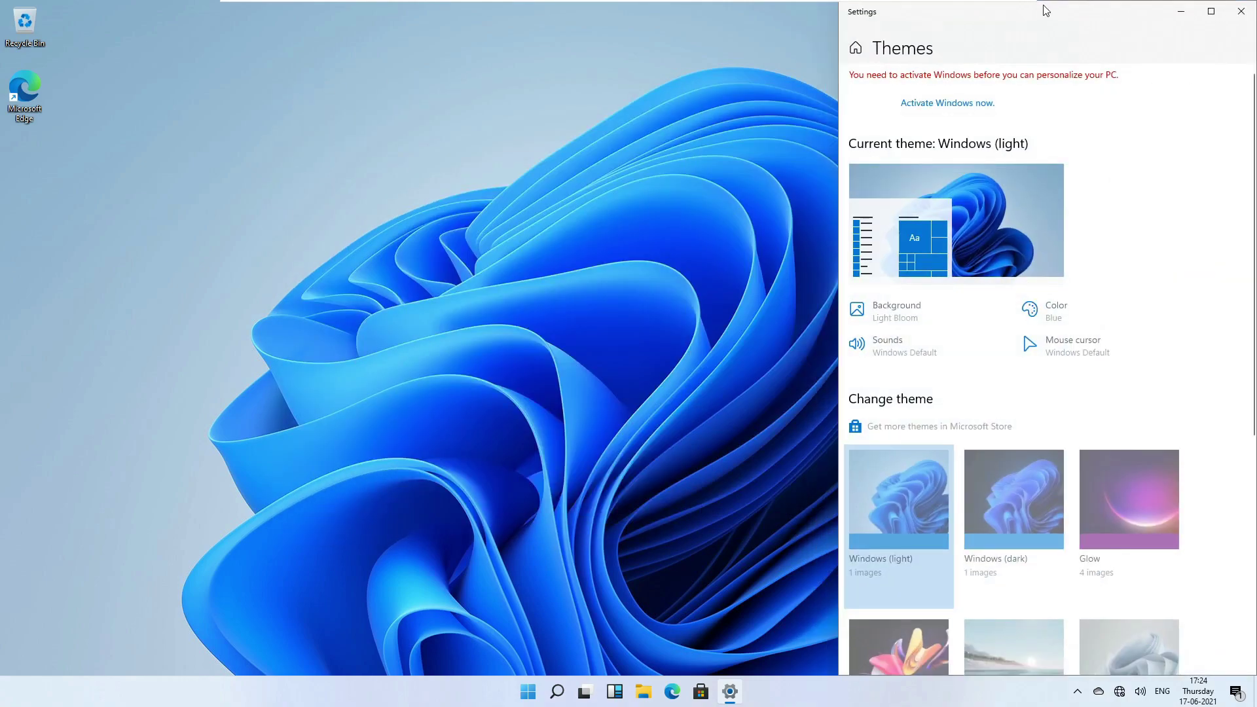
pyautogui.moveTo(1036, 9); pyautogui.dragTo(456, 115)
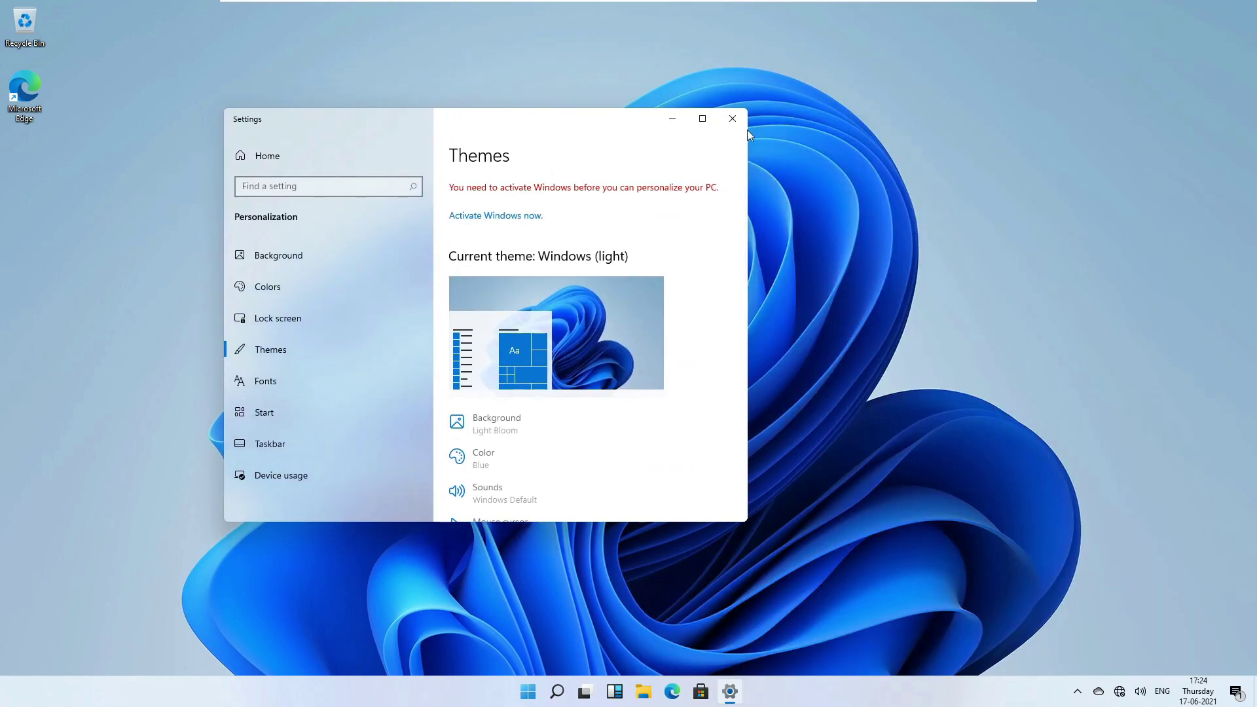
pyautogui.moveTo(569, 131); pyautogui.dragTo(1, 517)
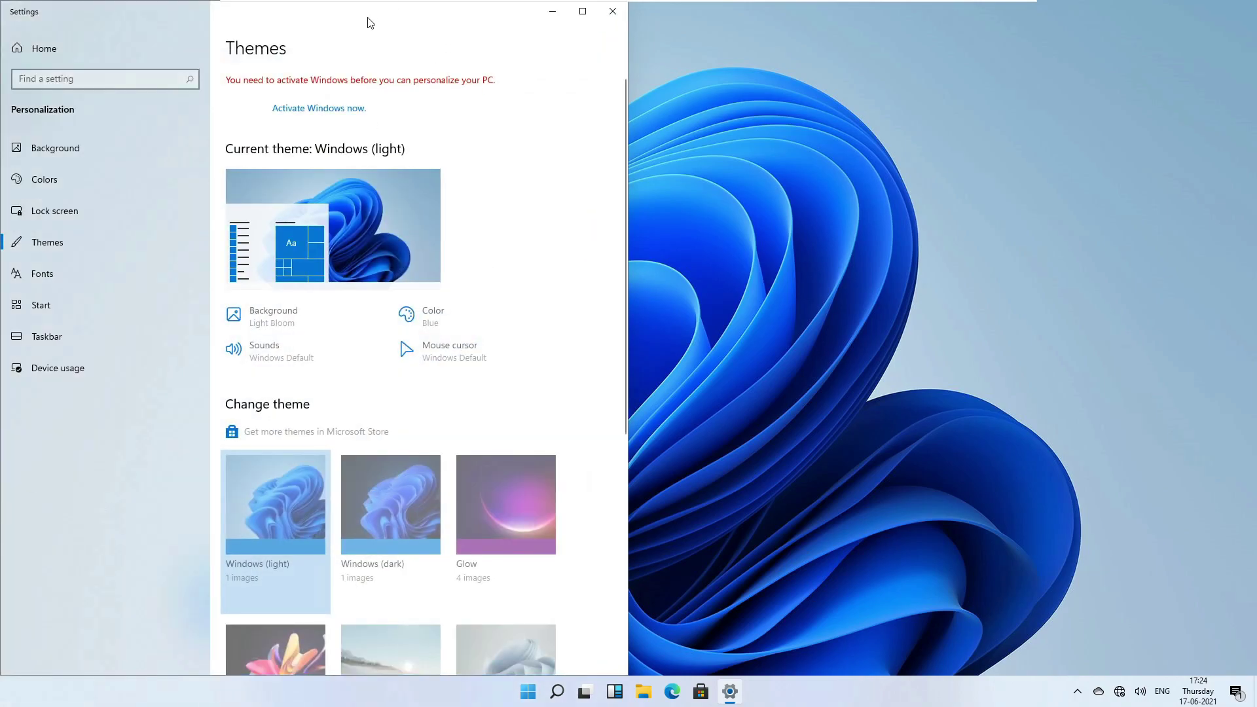
# Toggle Settings between full screen and floating by dragging, then close it.
pyautogui.moveTo(365, 21); pyautogui.dragTo(2, 509)
pyautogui.moveTo(230, 14); pyautogui.dragTo(383, 6)
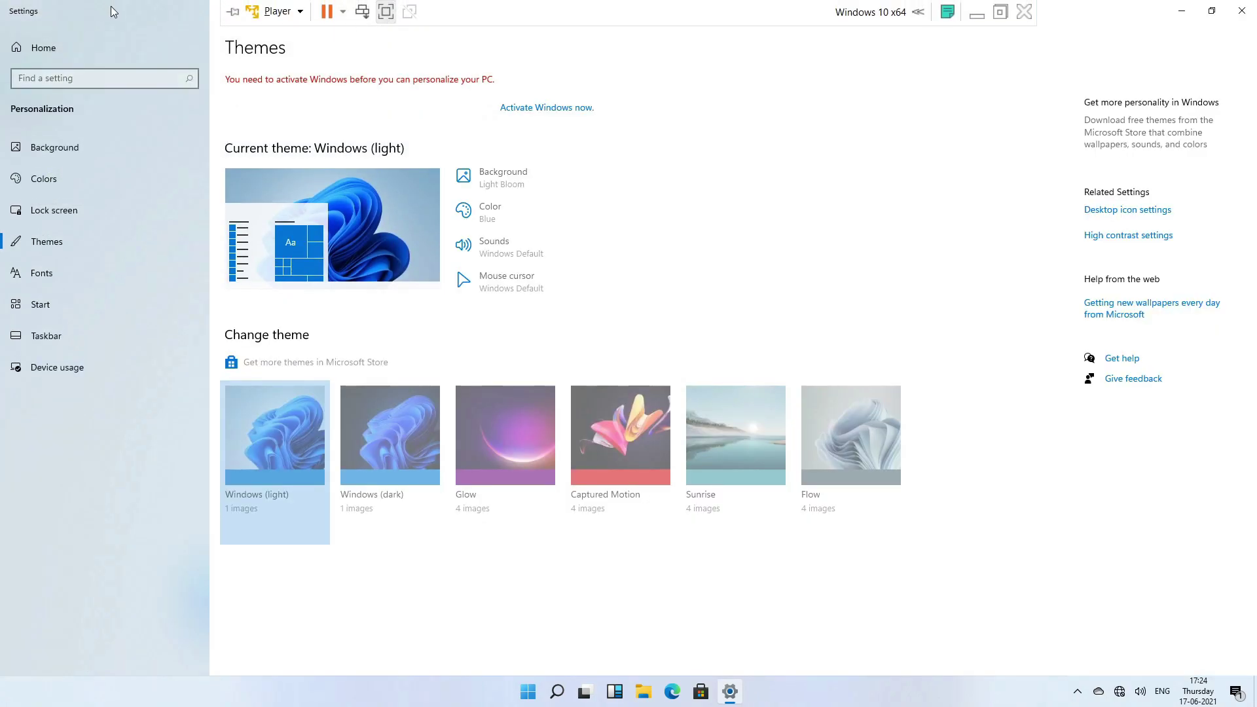
pyautogui.moveTo(111, 10); pyautogui.dragTo(260, 138)
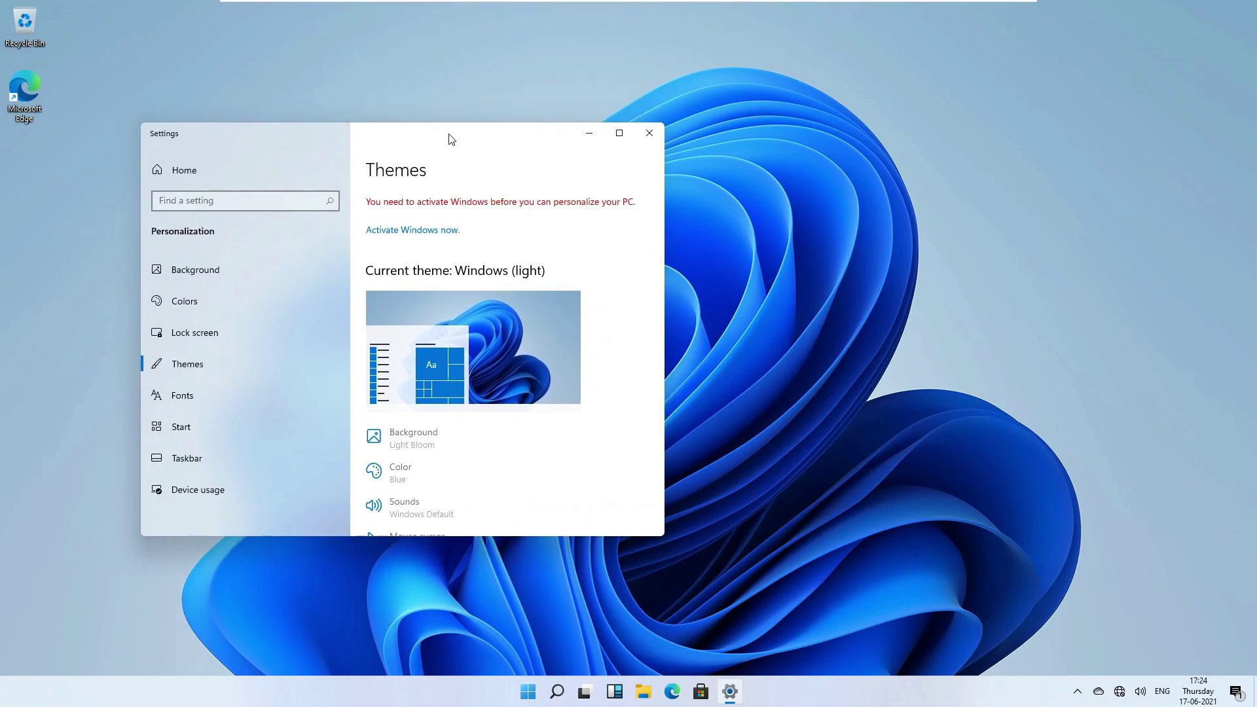
pyautogui.moveTo(463, 140); pyautogui.dragTo(348, 192)
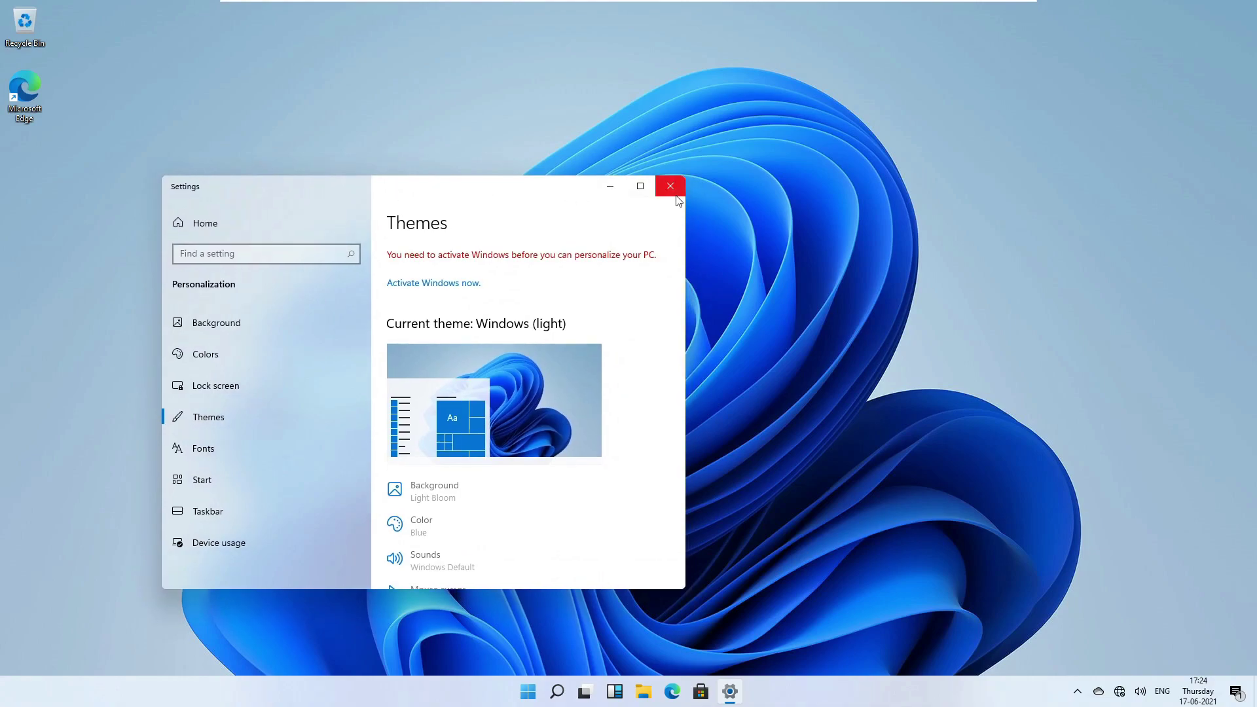
pyautogui.click(670, 186)
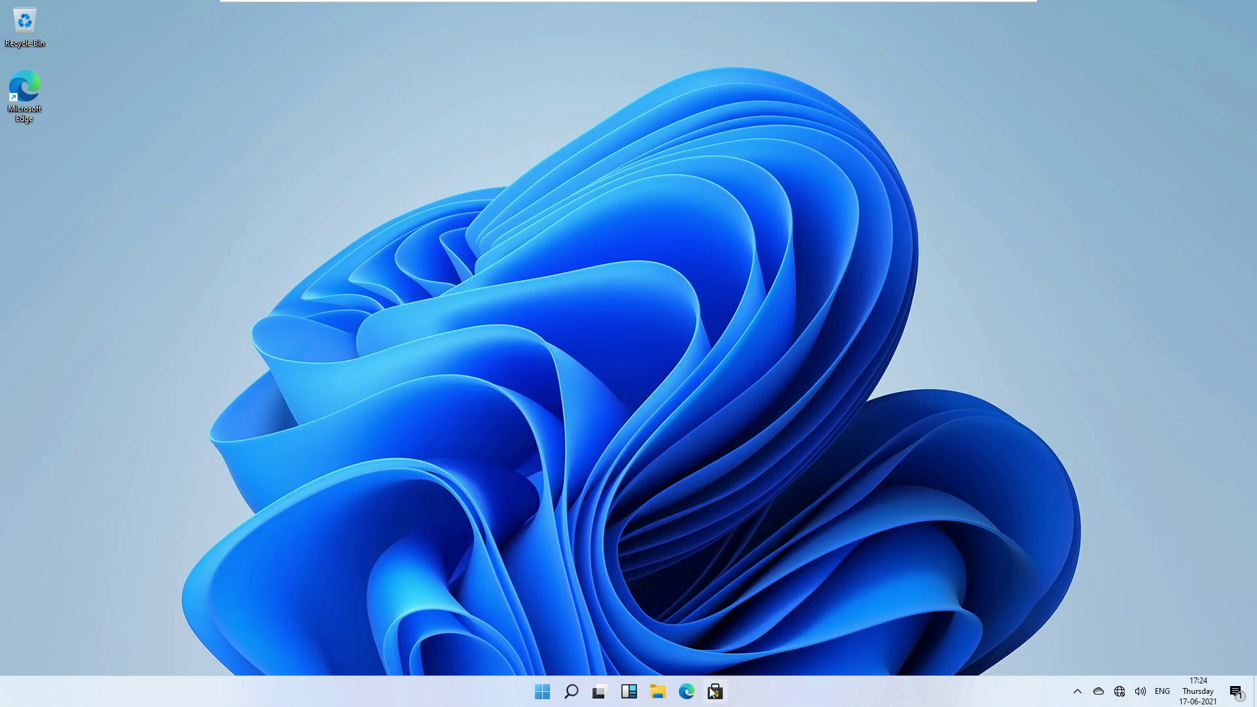
pyautogui.click(661, 696)
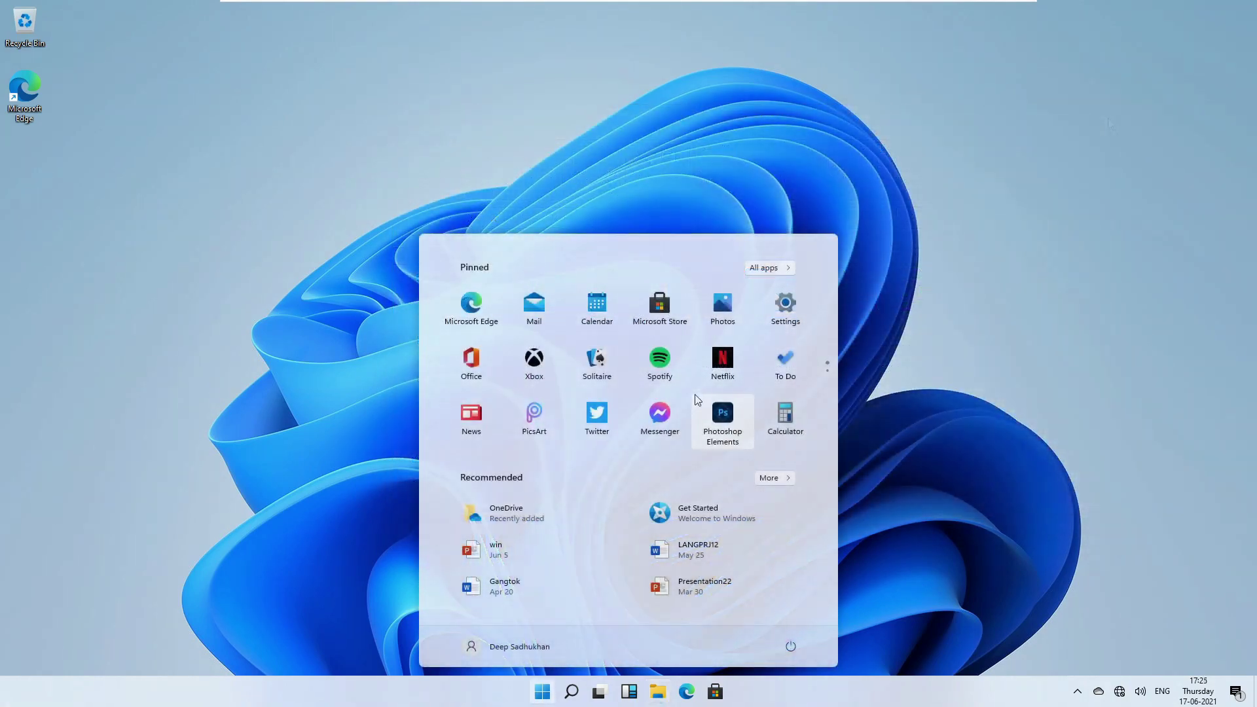
pyautogui.write('tas')
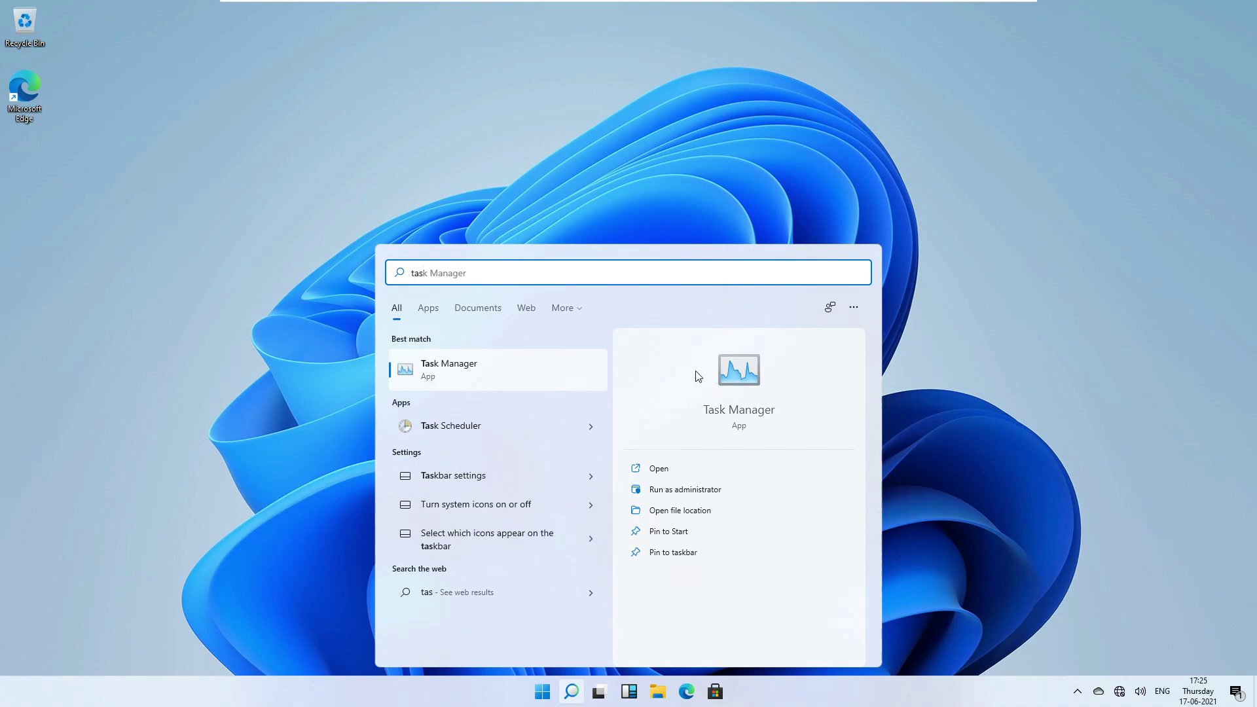
pyautogui.click(527, 377)
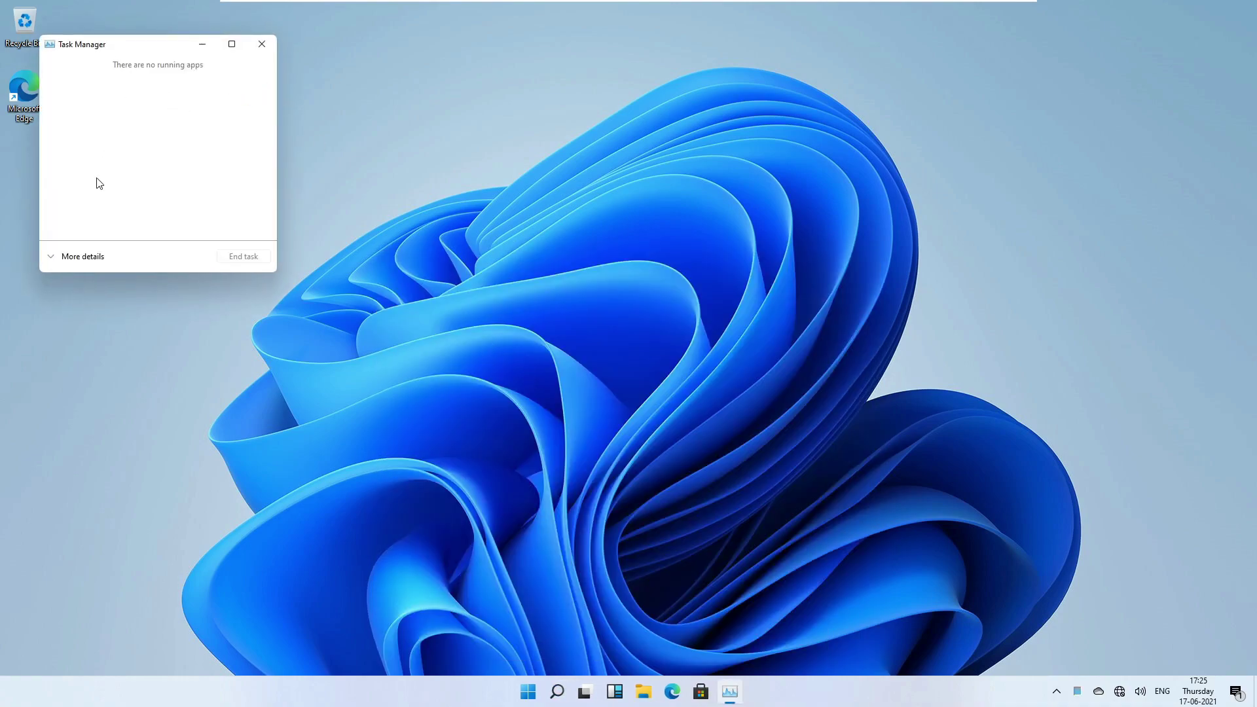
pyautogui.click(81, 256)
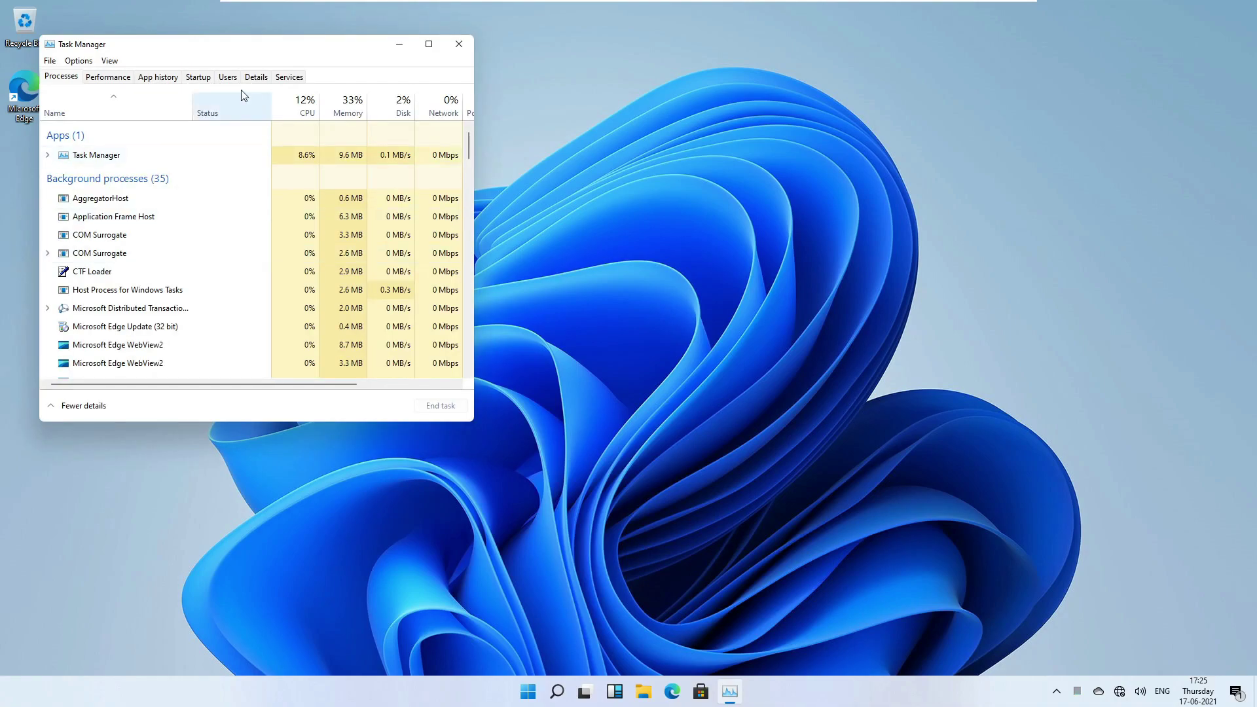
pyautogui.doubleClick(181, 47)
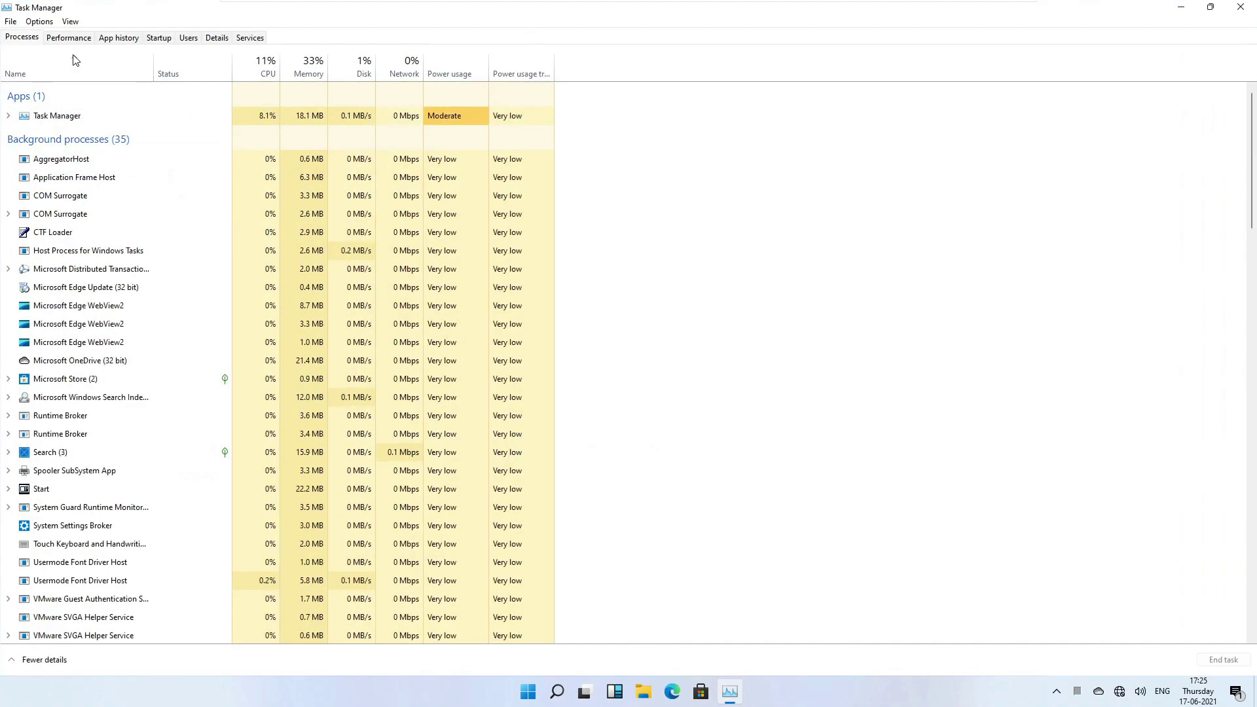
pyautogui.click(68, 37)
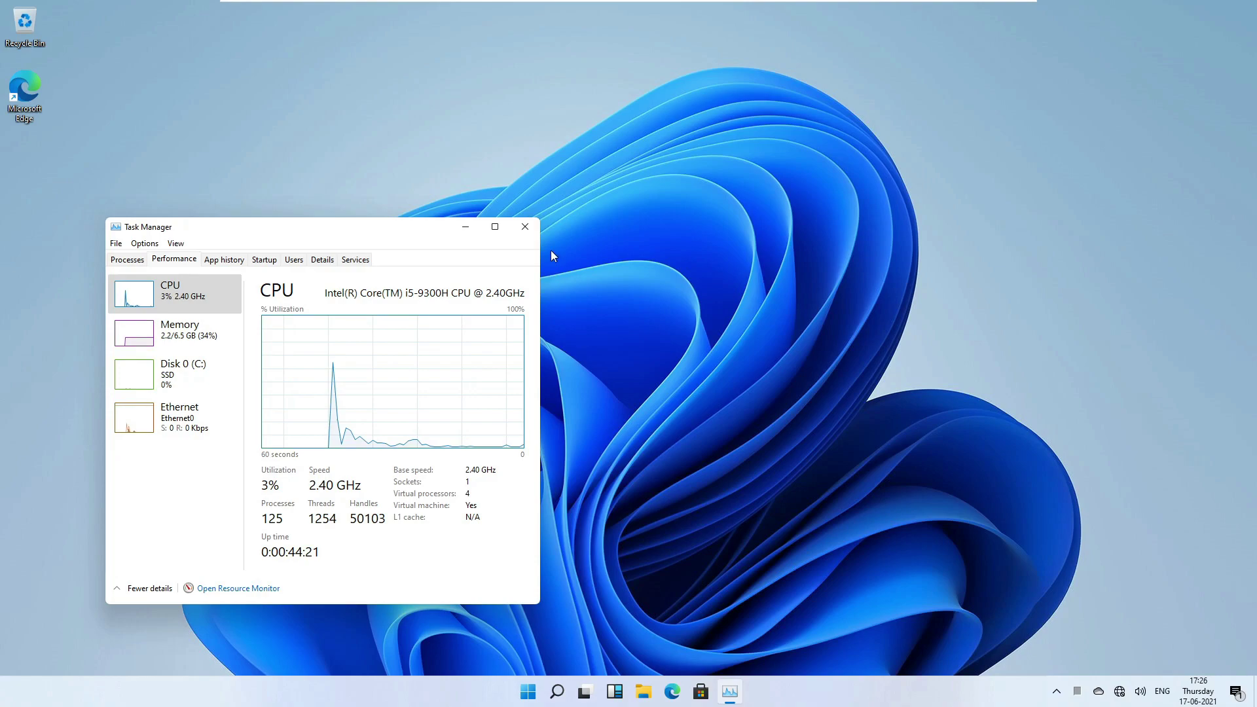
pyautogui.click(525, 228)
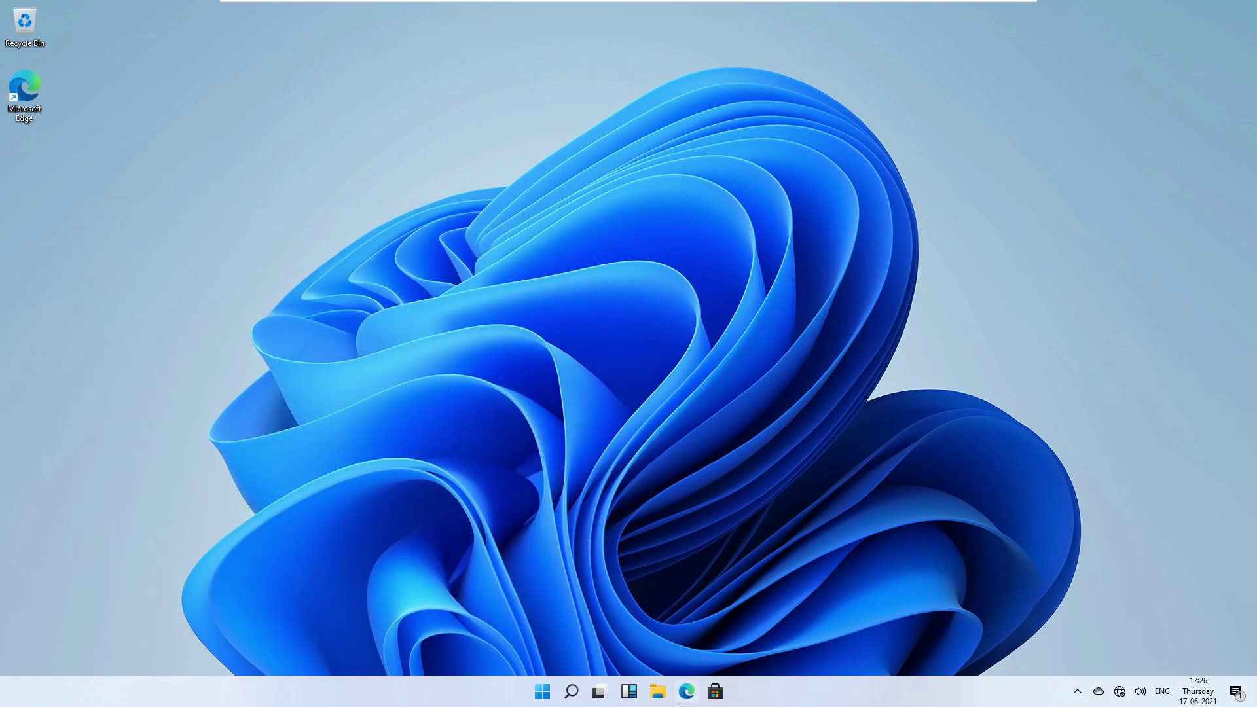
pyautogui.click(714, 692)
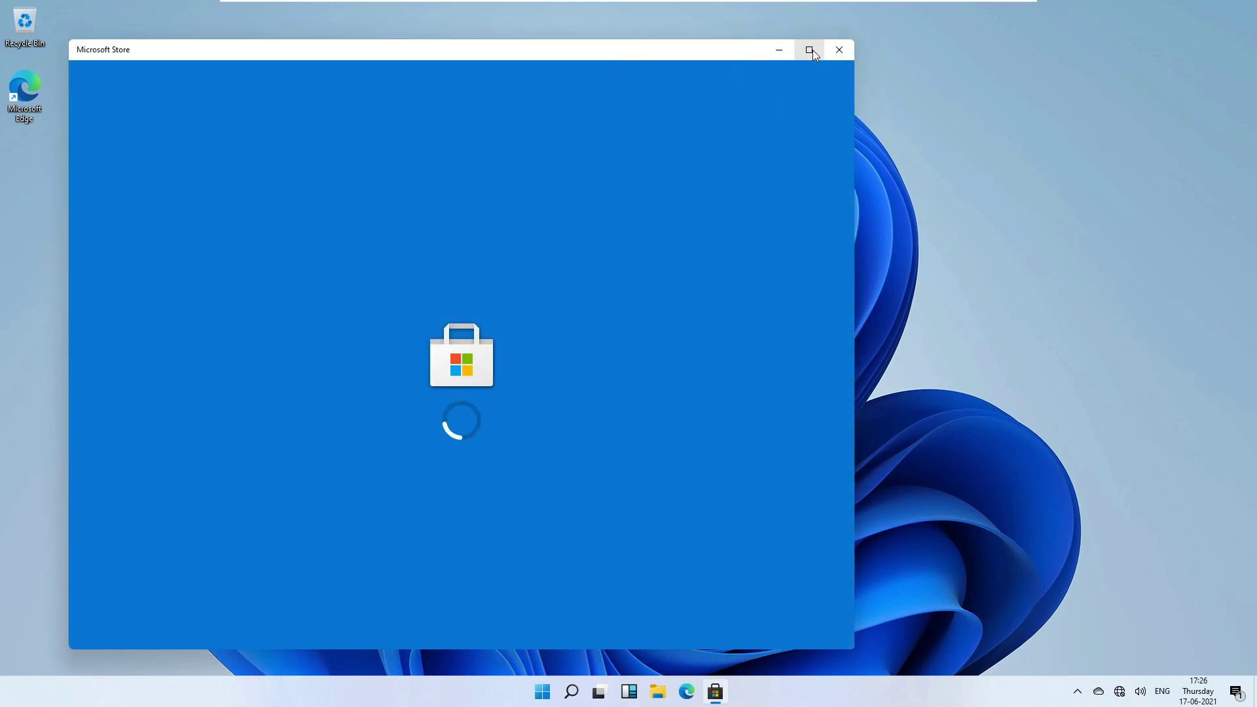
pyautogui.click(809, 49)
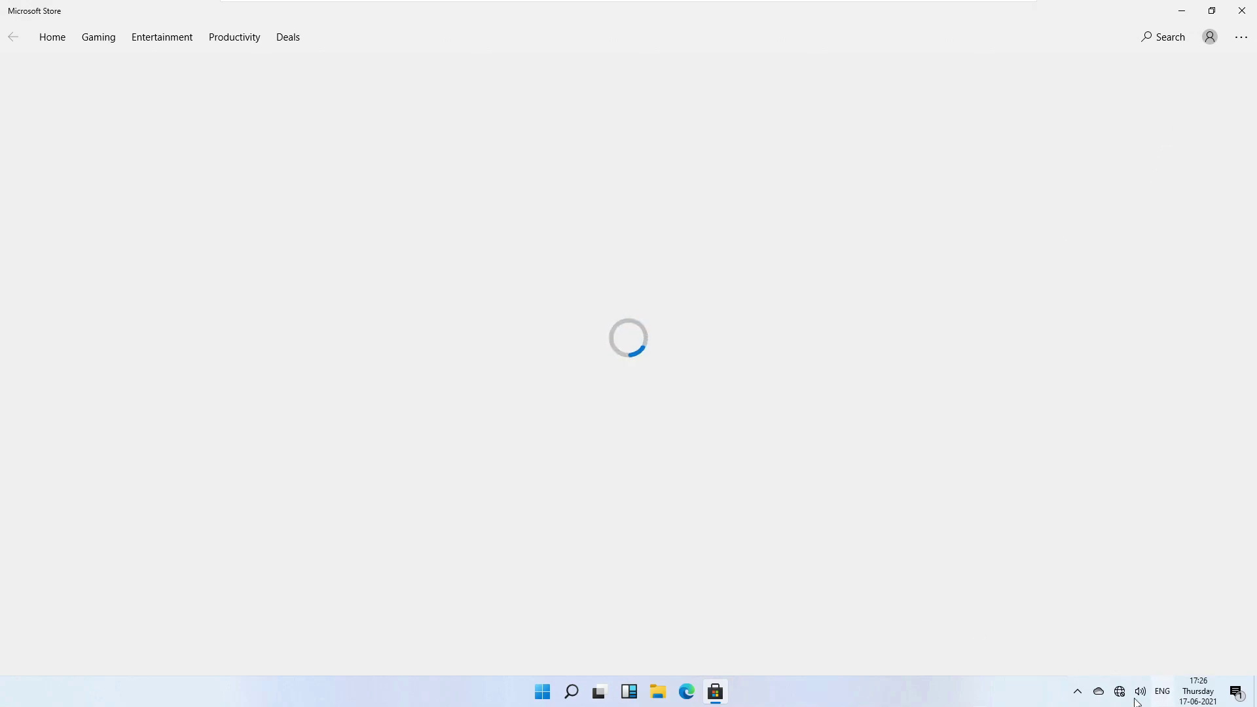
pyautogui.click(171, 38)
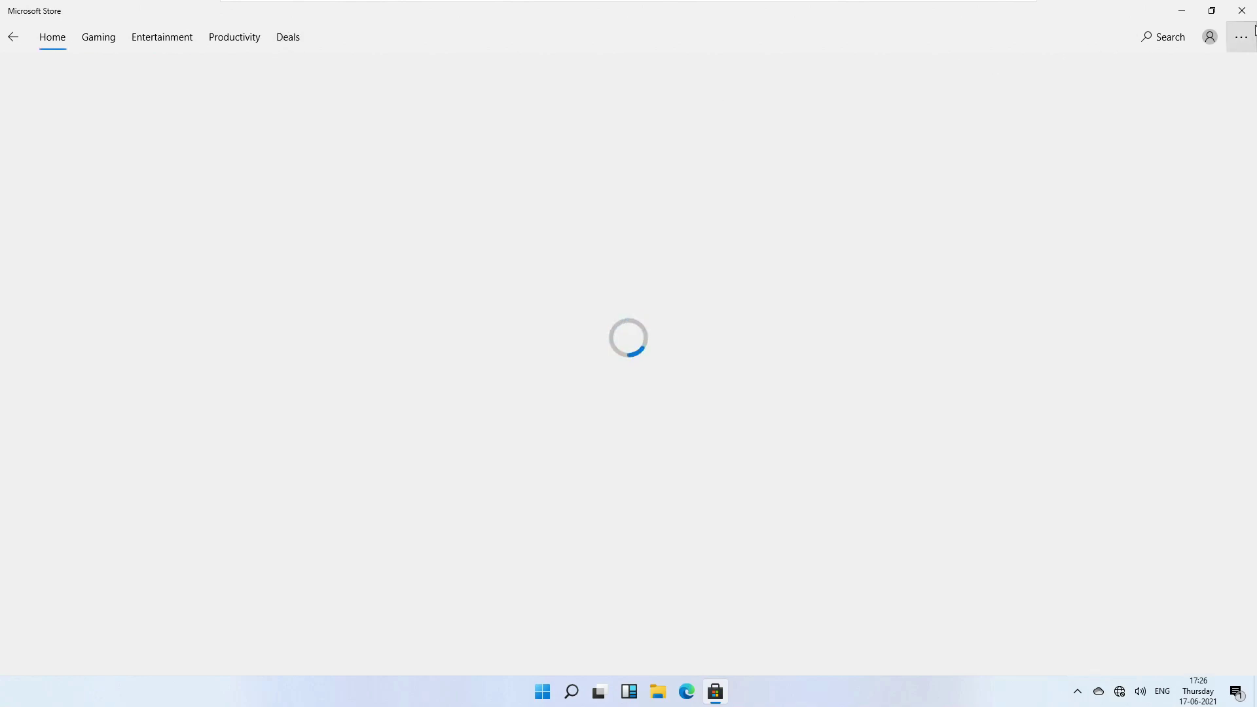
pyautogui.click(1242, 11)
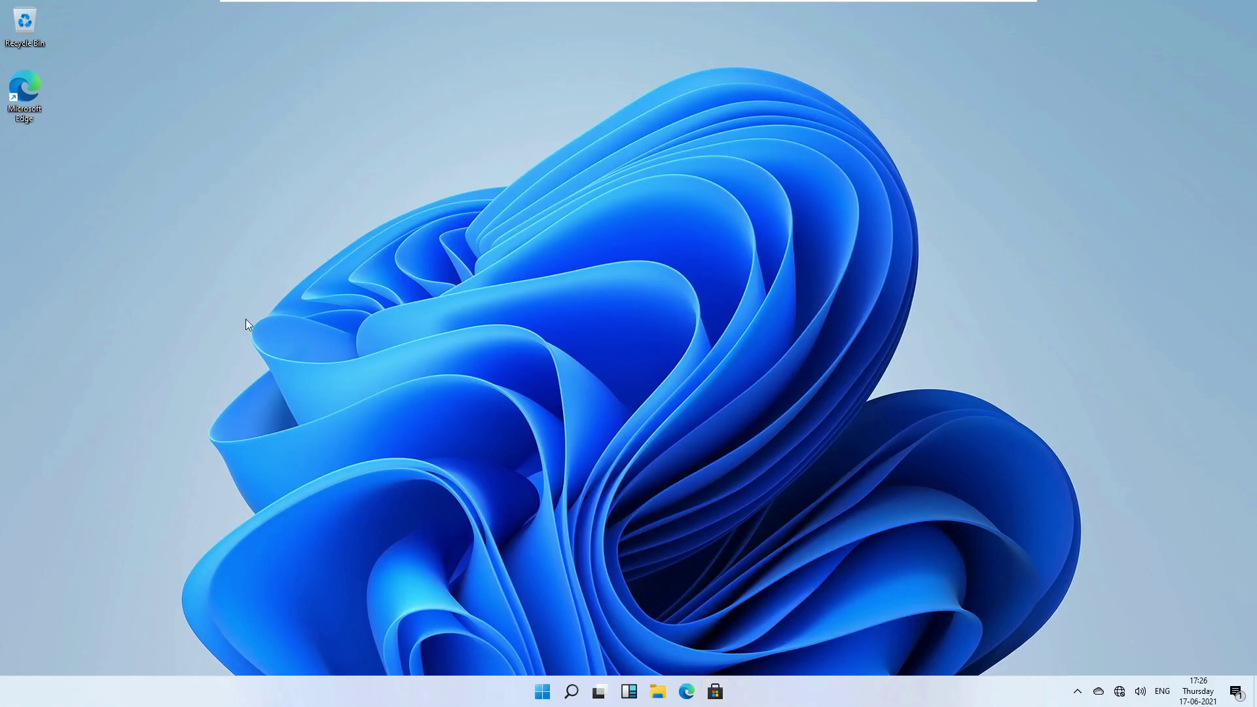
# Open Widgets, dismiss the no-Internet error, and show the desktop's right-click menu.
pyautogui.click(632, 698)
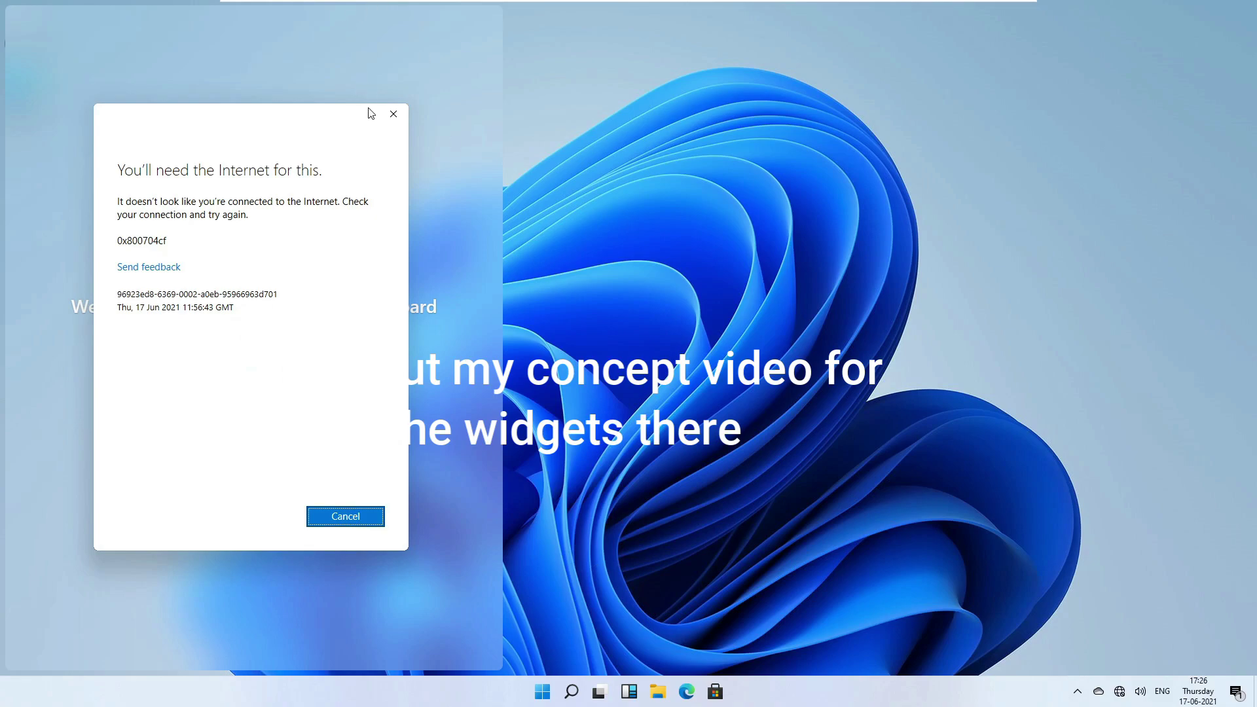
pyautogui.click(394, 114)
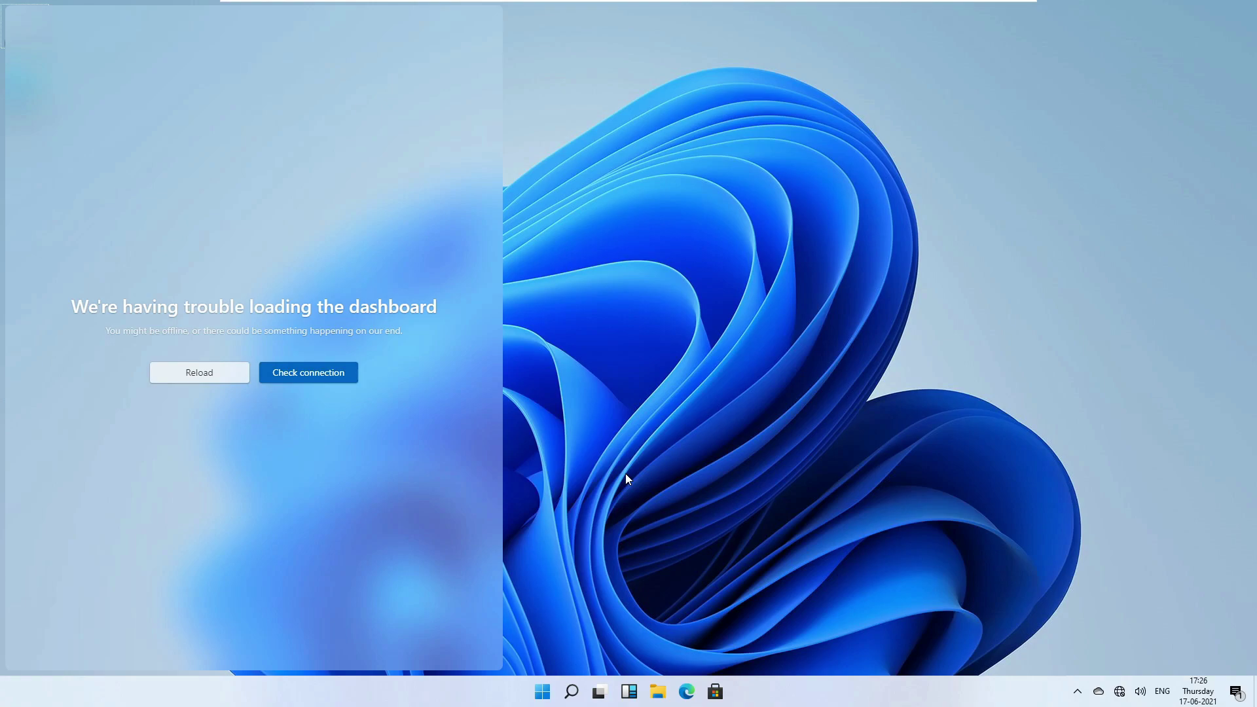
pyautogui.rightClick(454, 402)
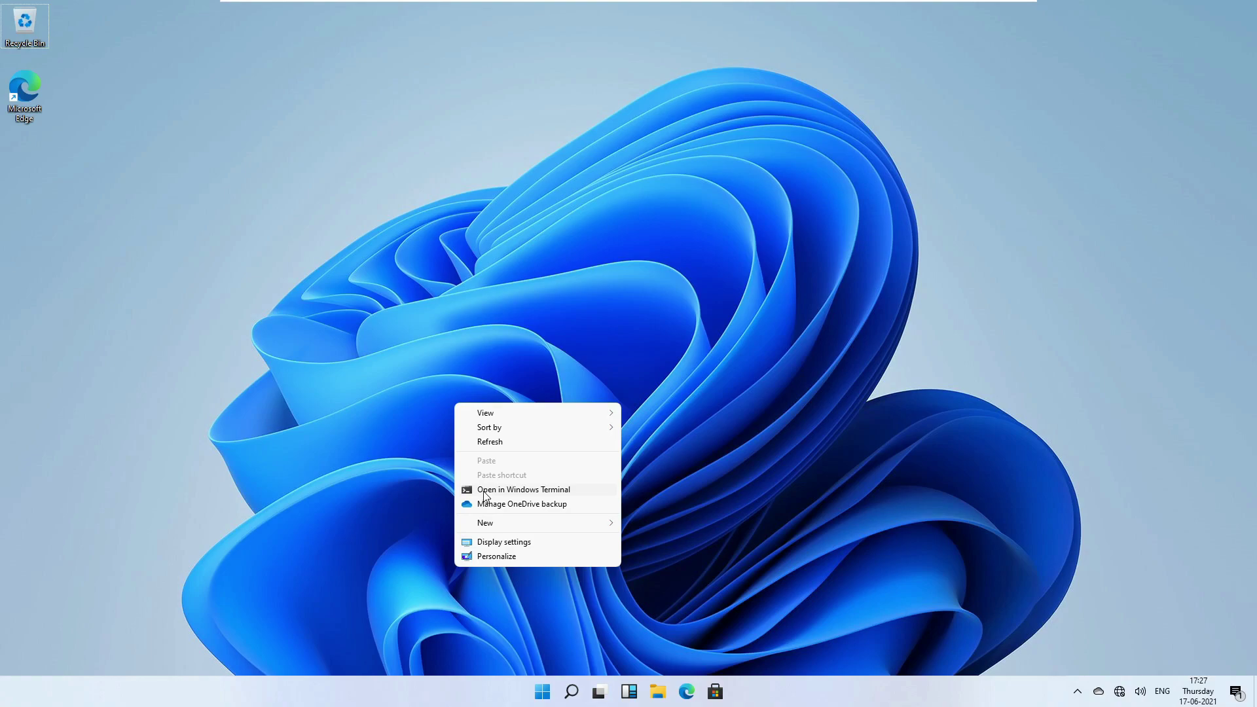
# Launch Windows Terminal from a 'windows ter' Start search and reposition its PowerShell window.
pyautogui.click(391, 501)
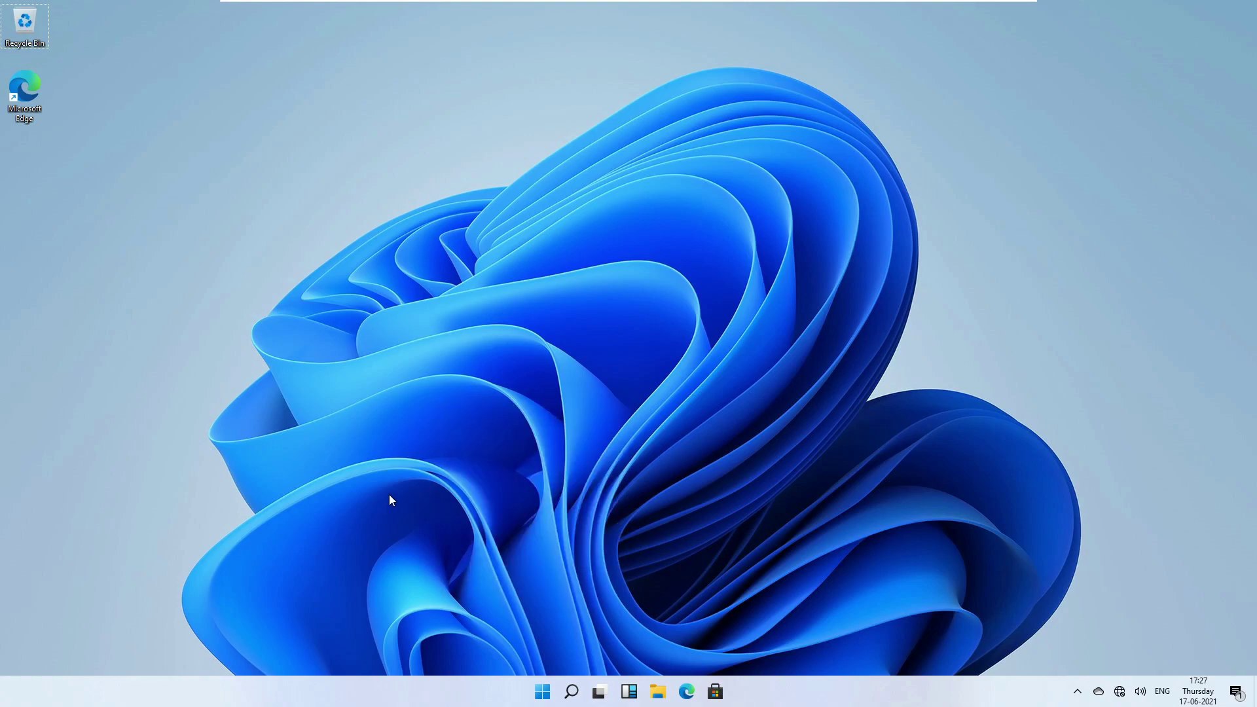
pyautogui.press('super')
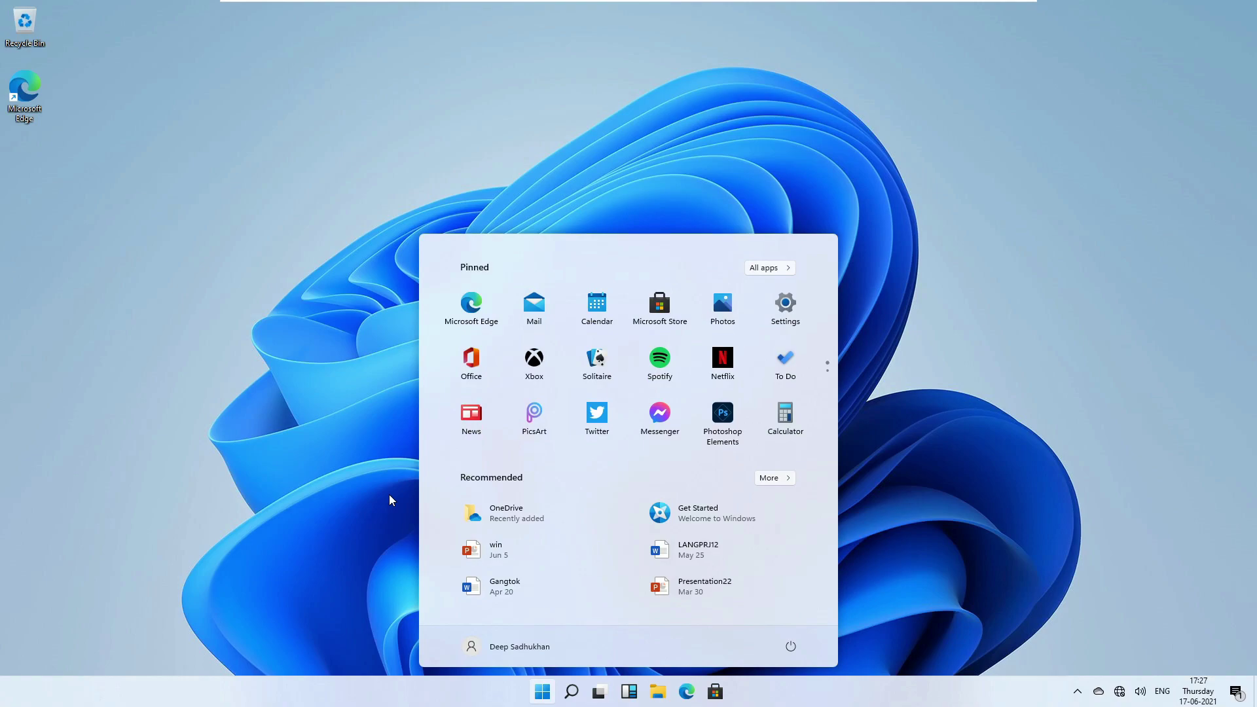
pyautogui.write('win')
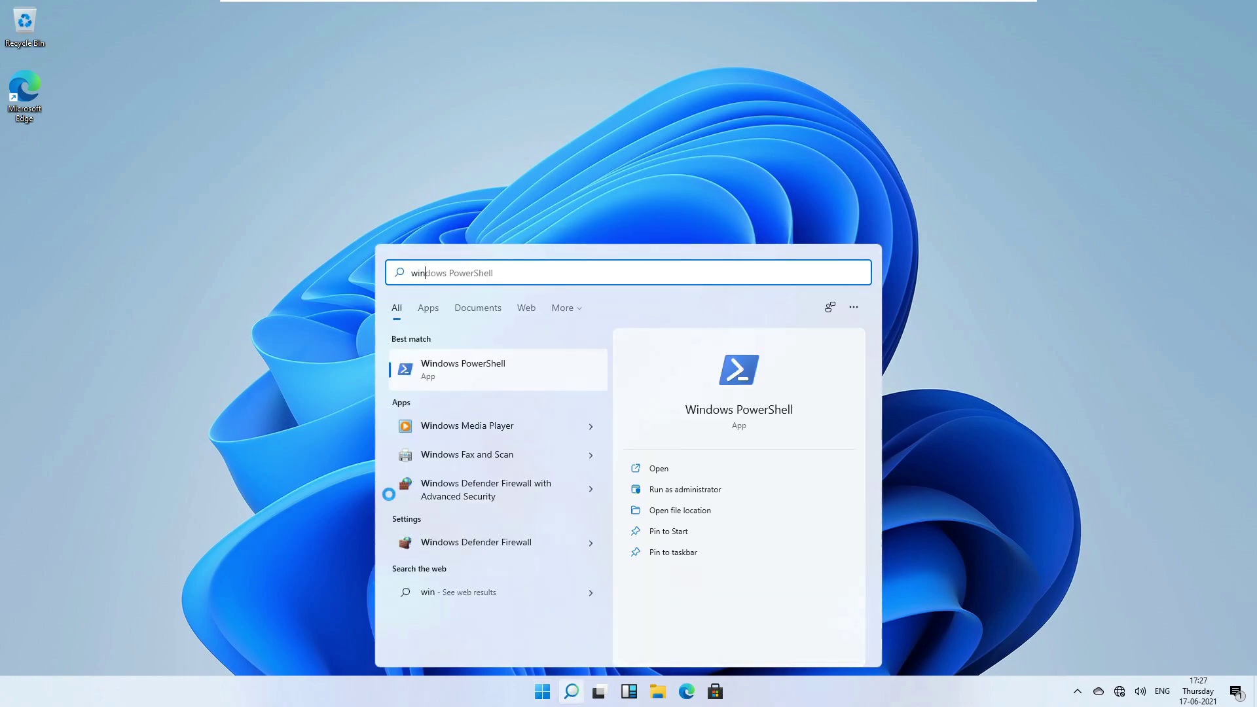
pyautogui.write('dows ter')
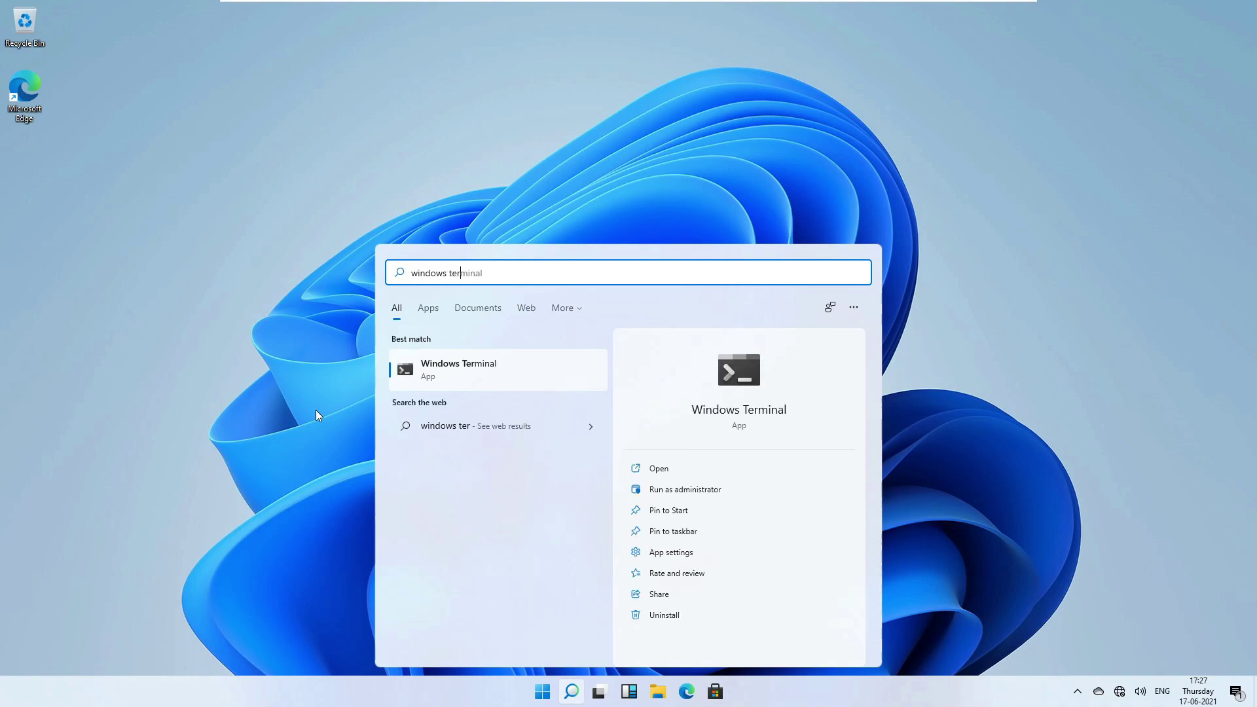
pyautogui.press('Return')
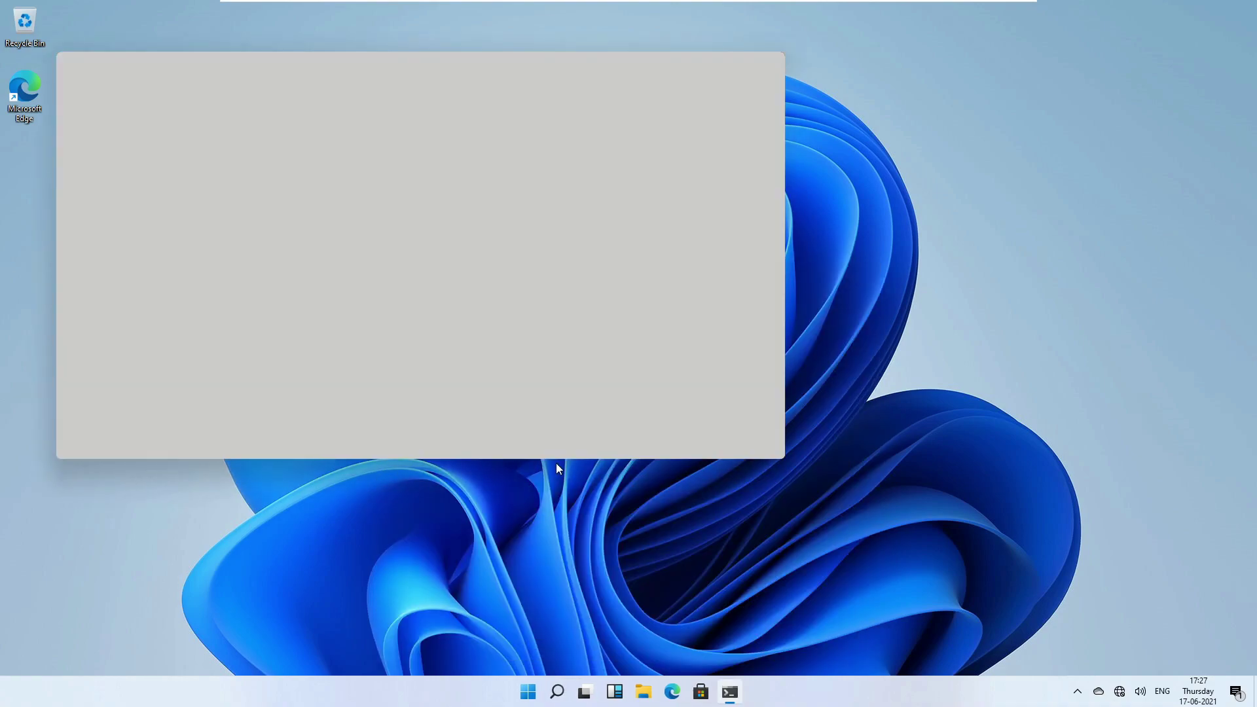
pyautogui.moveTo(315, 63); pyautogui.dragTo(387, 123)
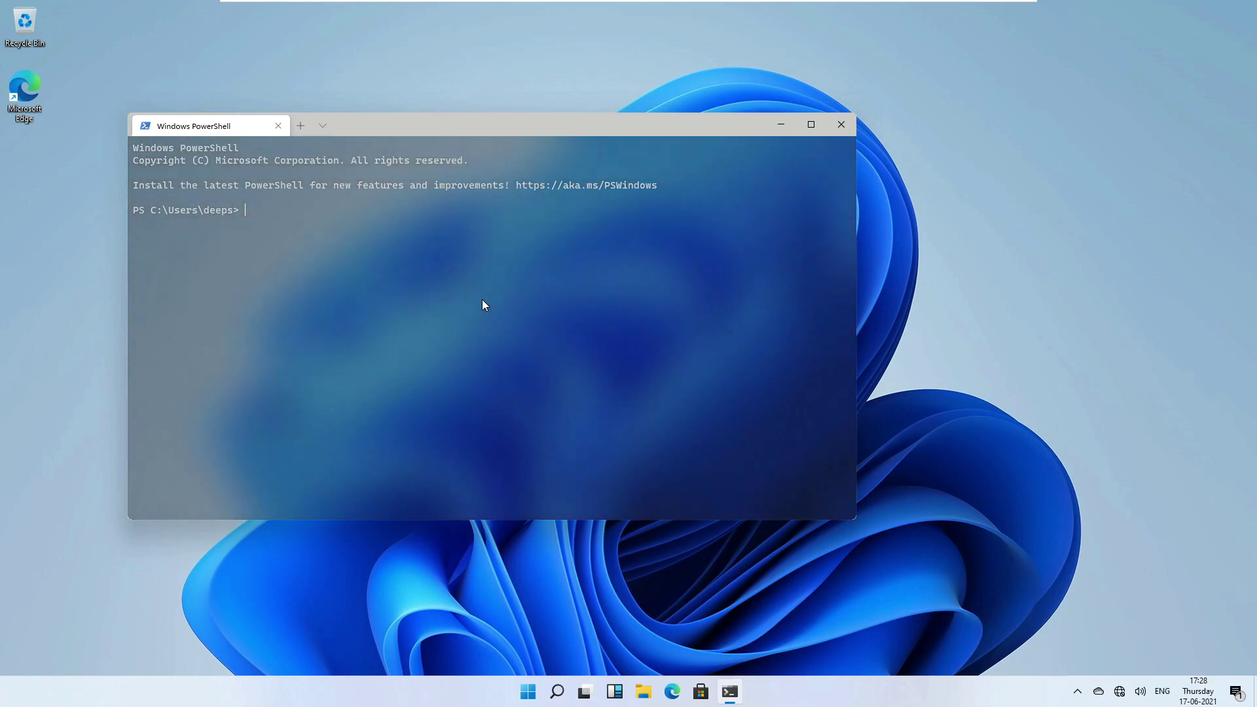
pyautogui.moveTo(431, 131); pyautogui.dragTo(365, 85)
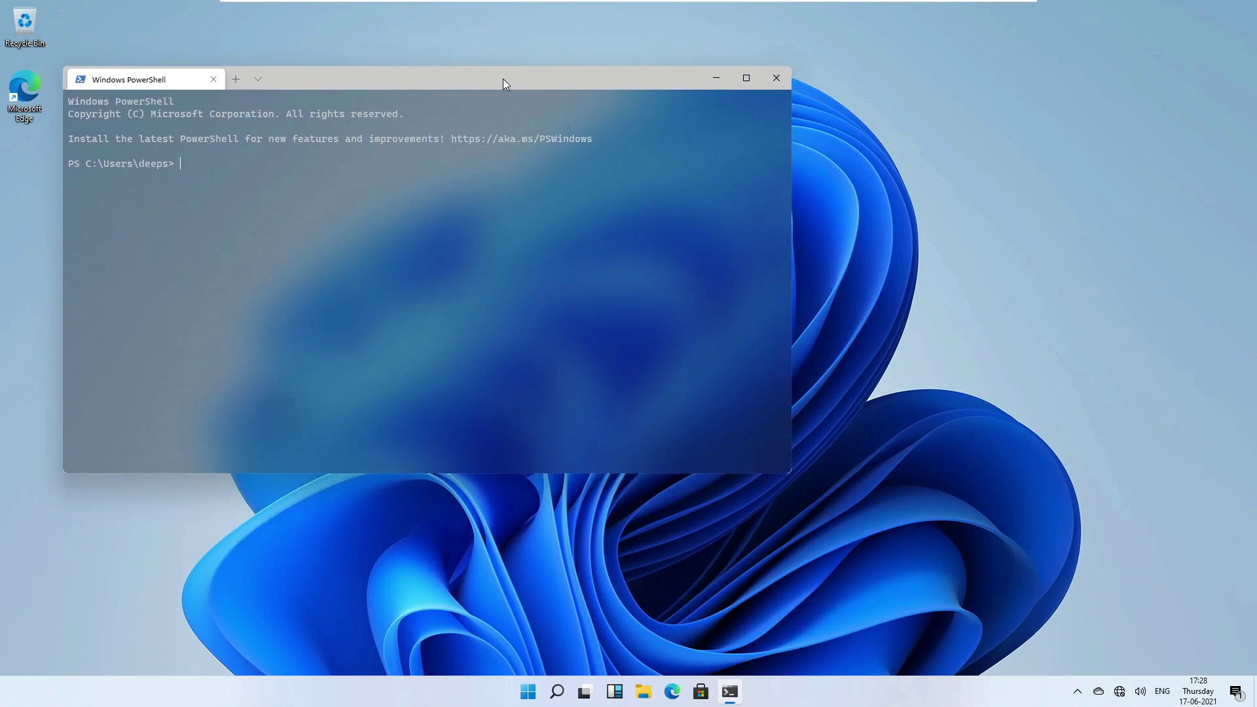
pyautogui.moveTo(497, 78)
pyautogui.mouseDown()
pyautogui.moveTo(491, 116)
pyautogui.moveTo(706, 68)
pyautogui.moveTo(508, 56)
pyautogui.moveTo(478, 72)
pyautogui.mouseUp()
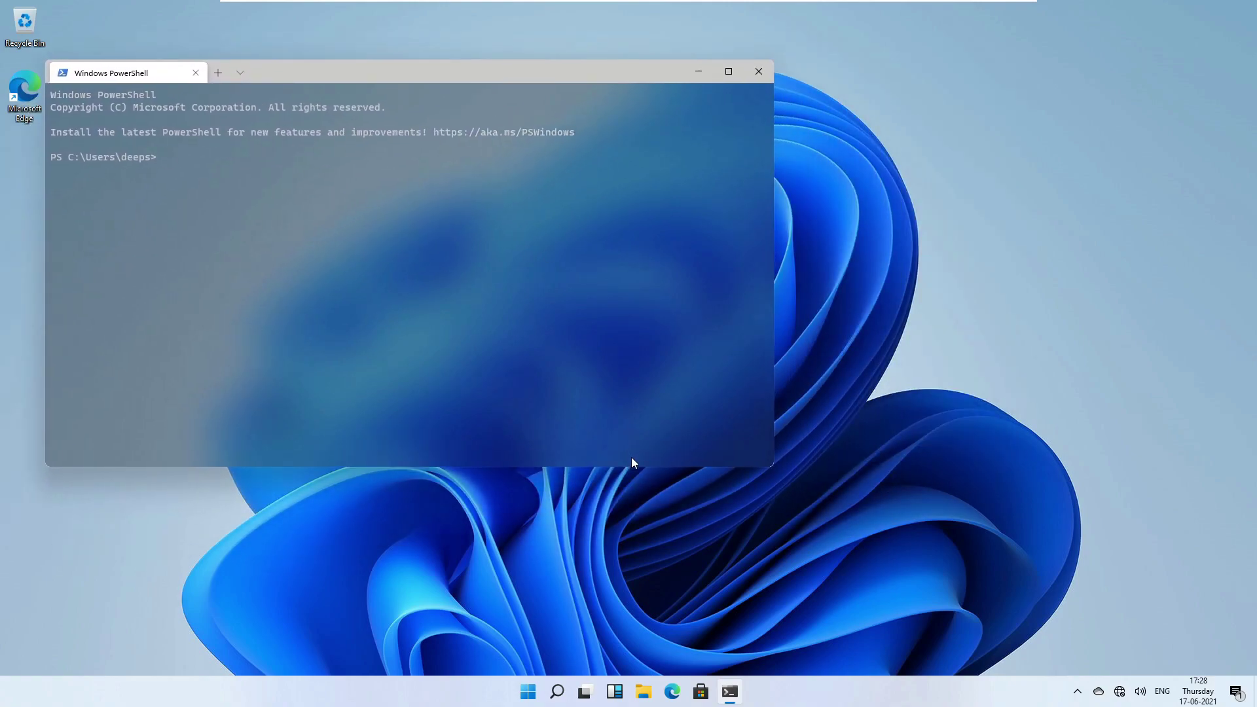
# Open File Explorer, move and enlarge PowerShell over it, then maximize PowerShell with Win+Up.
pyautogui.click(638, 688)
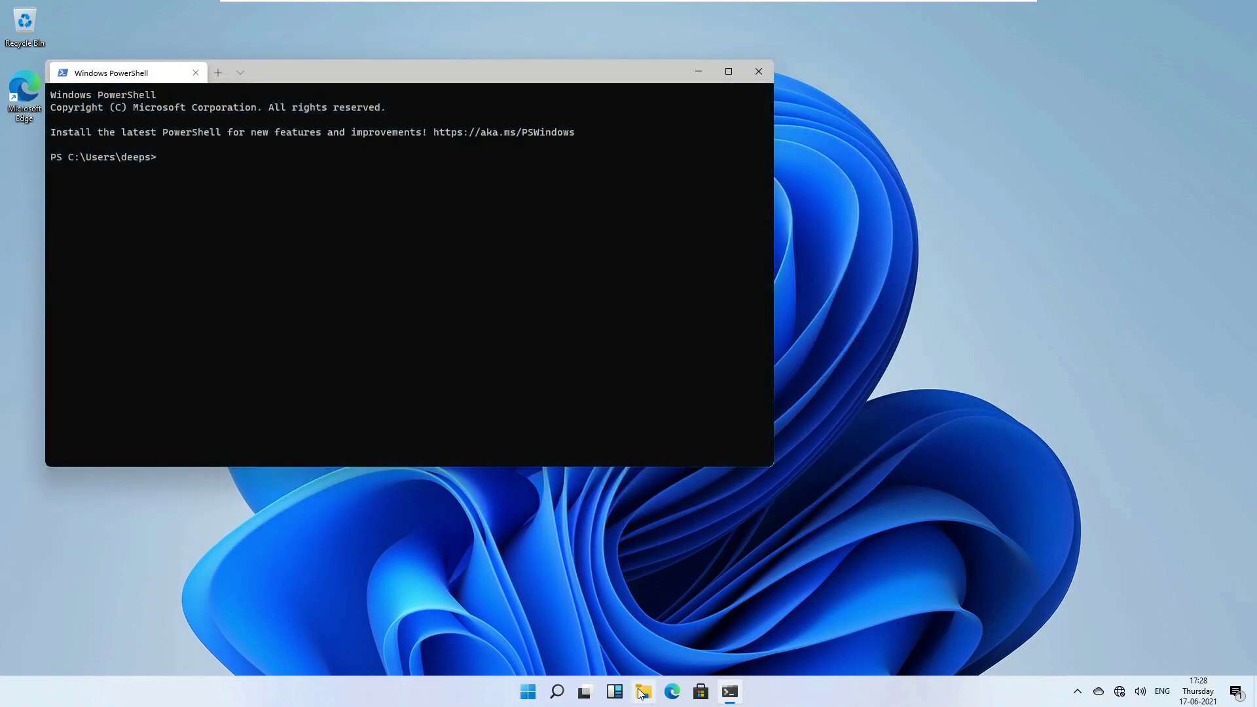
pyautogui.click(299, 368)
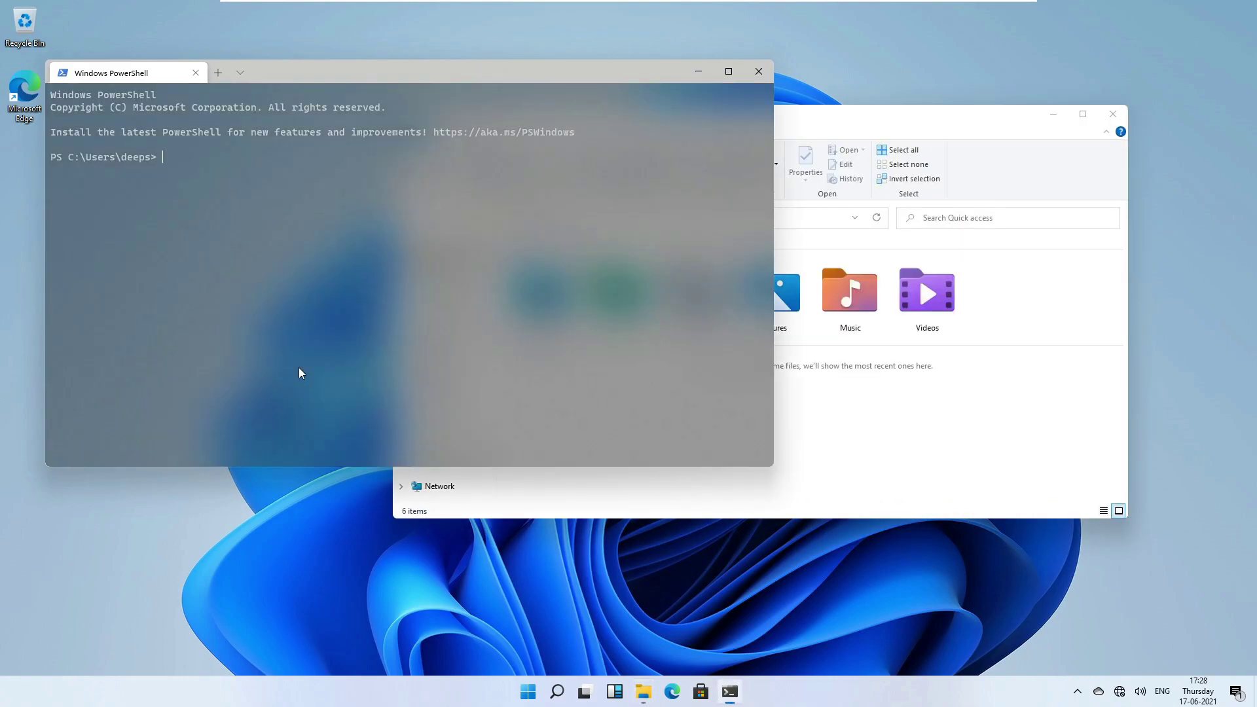
pyautogui.moveTo(496, 71); pyautogui.dragTo(935, 75)
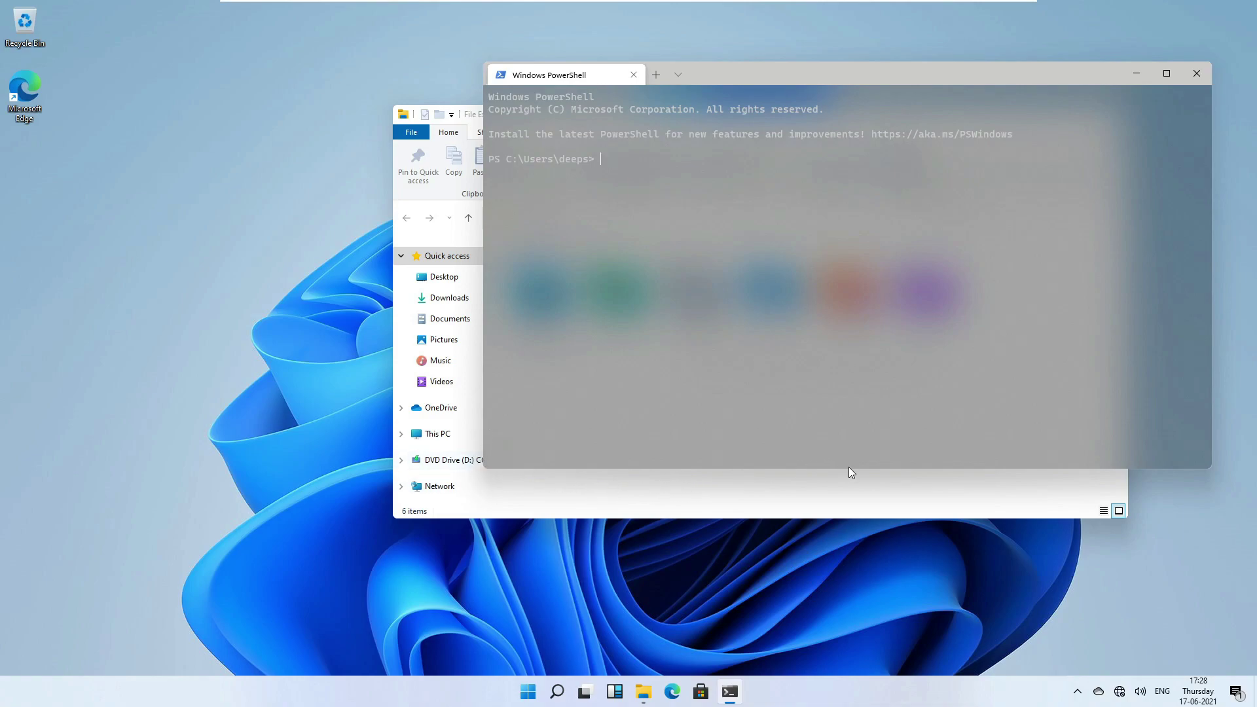
pyautogui.moveTo(727, 74); pyautogui.dragTo(692, 33)
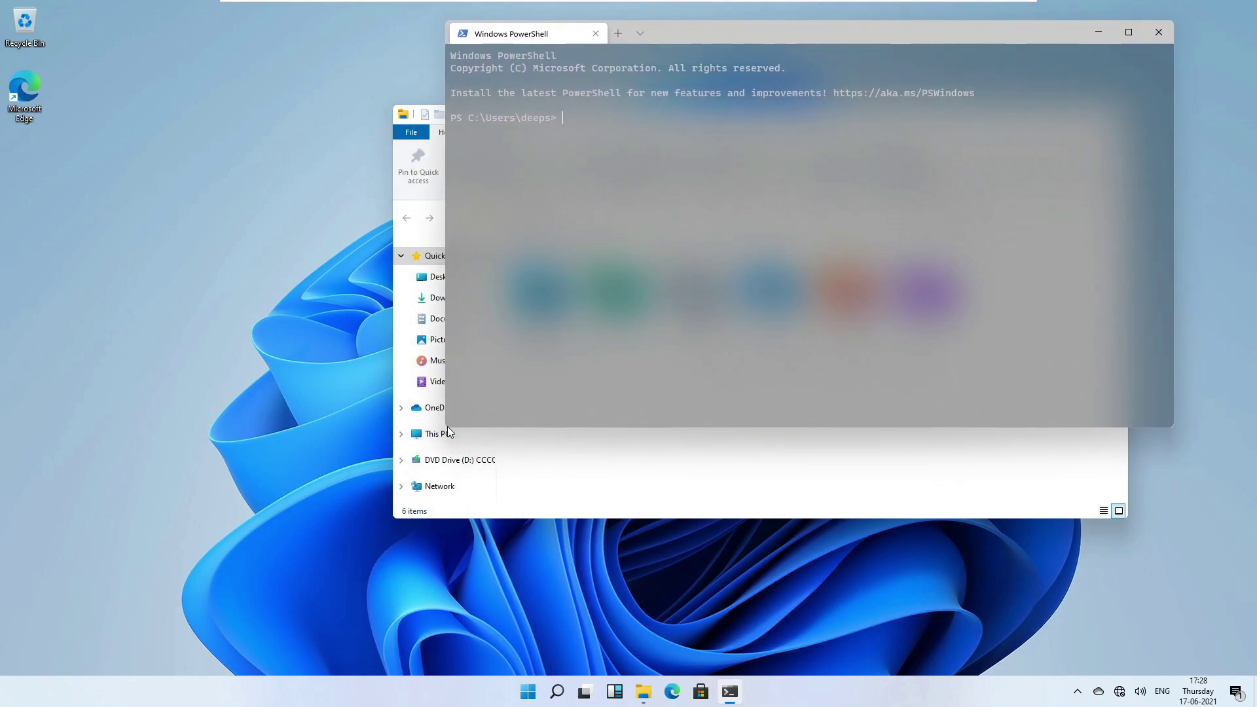
pyautogui.moveTo(449, 430); pyautogui.dragTo(444, 455)
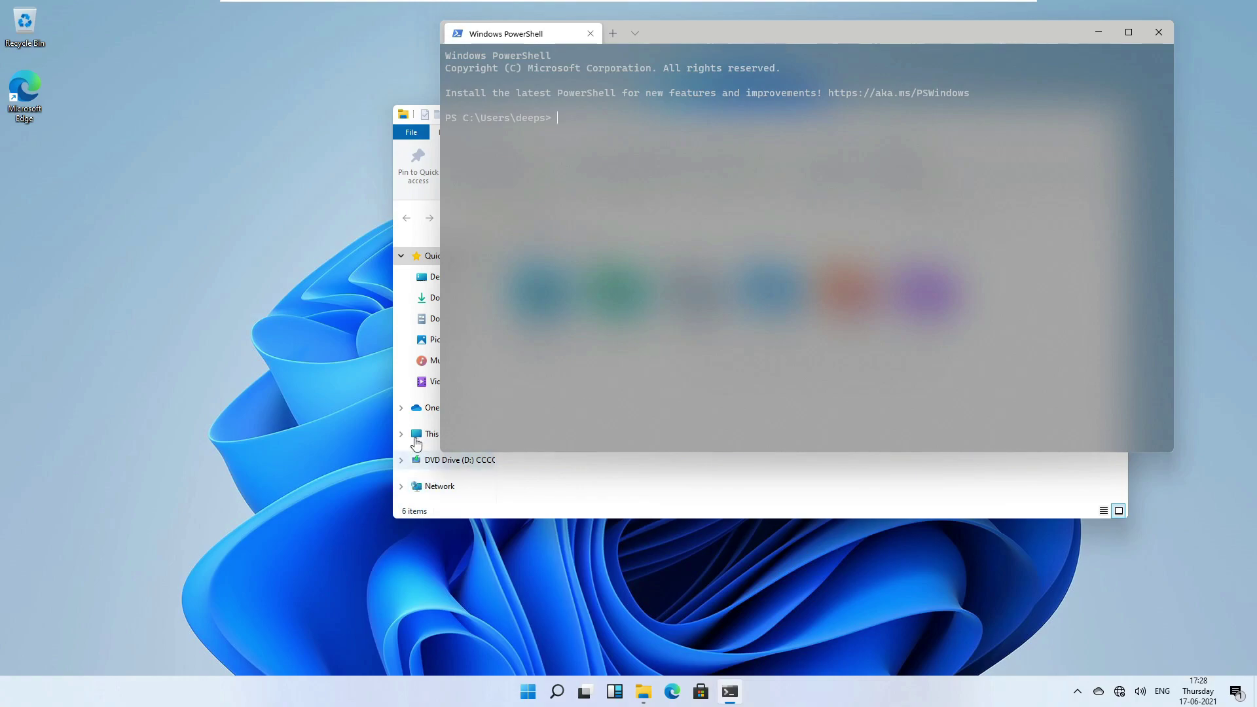
pyautogui.press('super+Up')
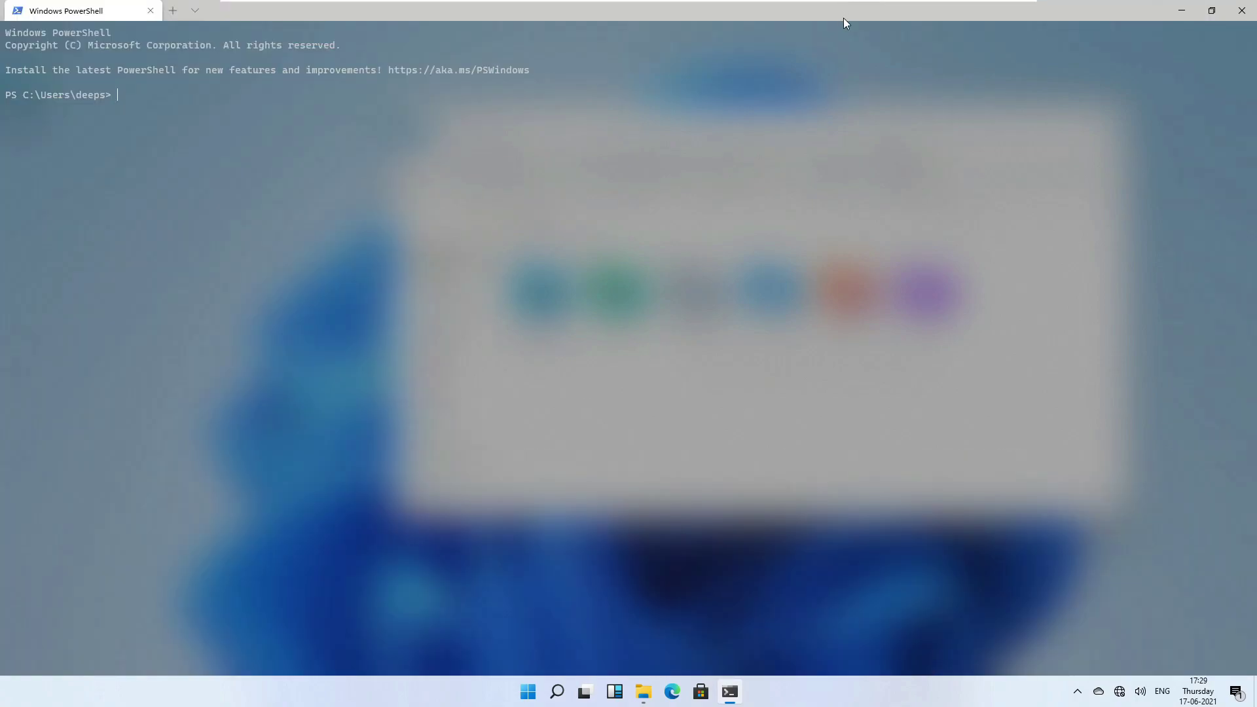
# Restore the maximized PowerShell window to normal size using the title-bar system menu.
pyautogui.moveTo(845, 17); pyautogui.dragTo(814, 123)
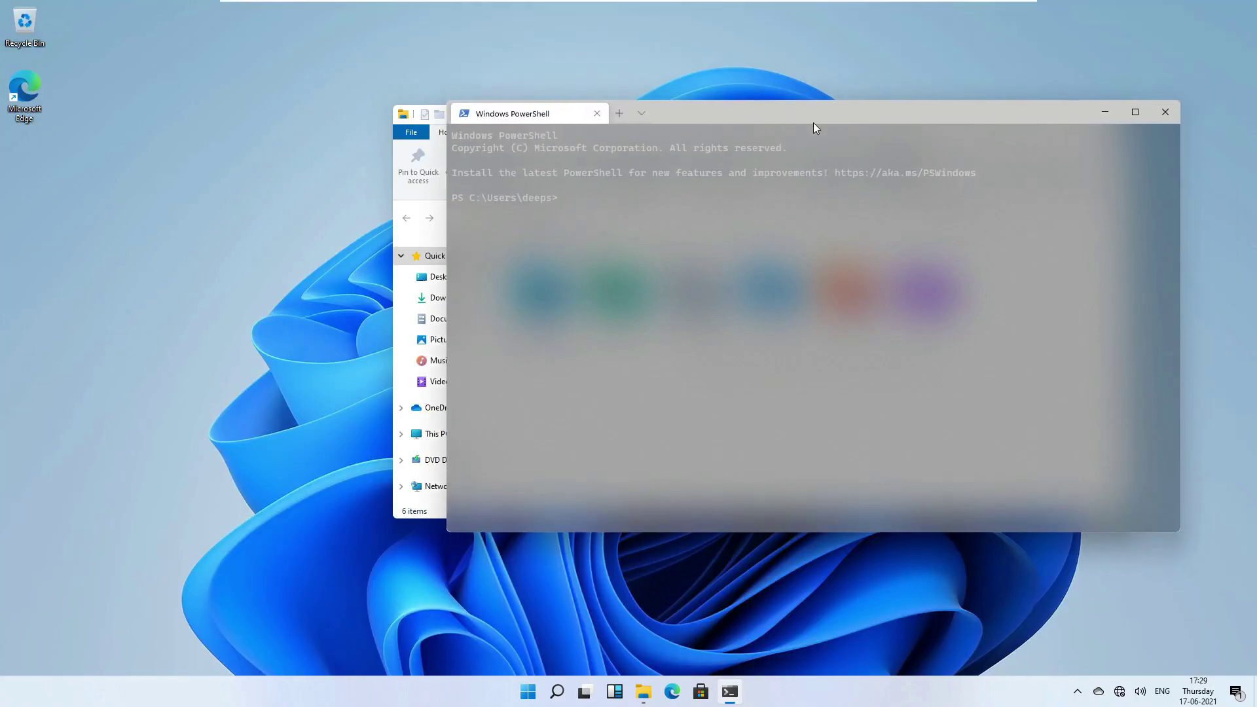
pyautogui.click(1137, 109)
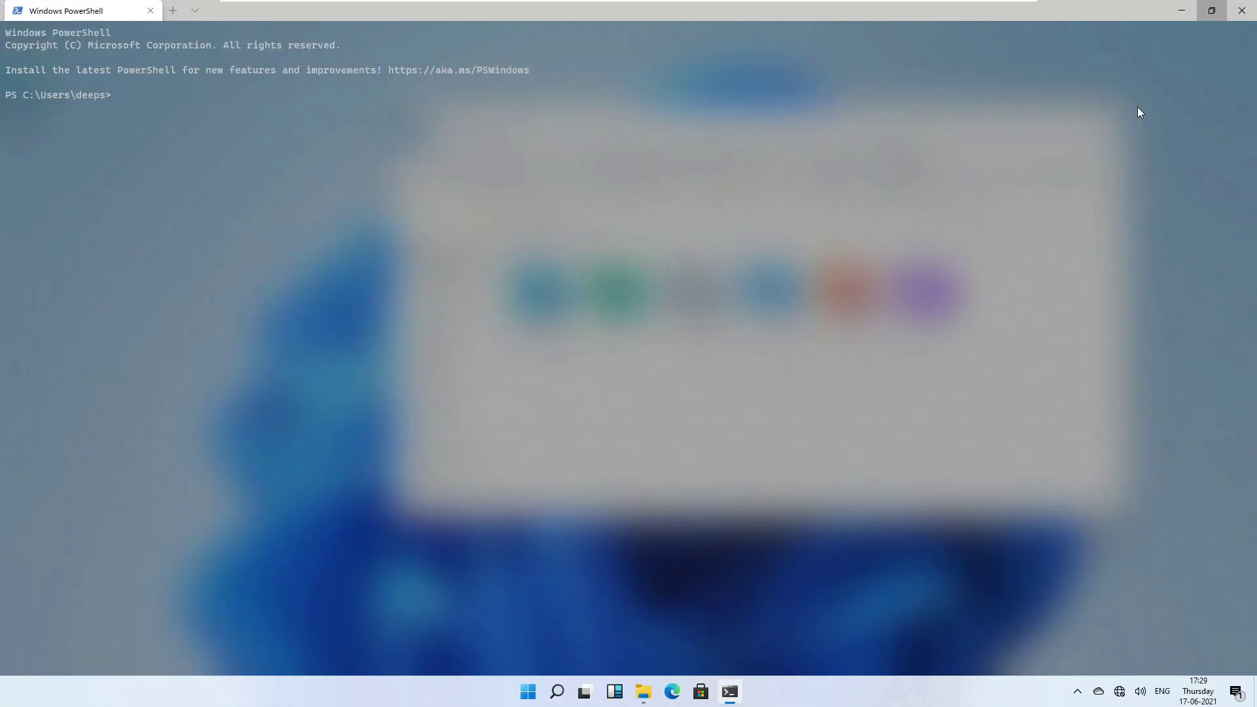
pyautogui.rightClick(732, 14)
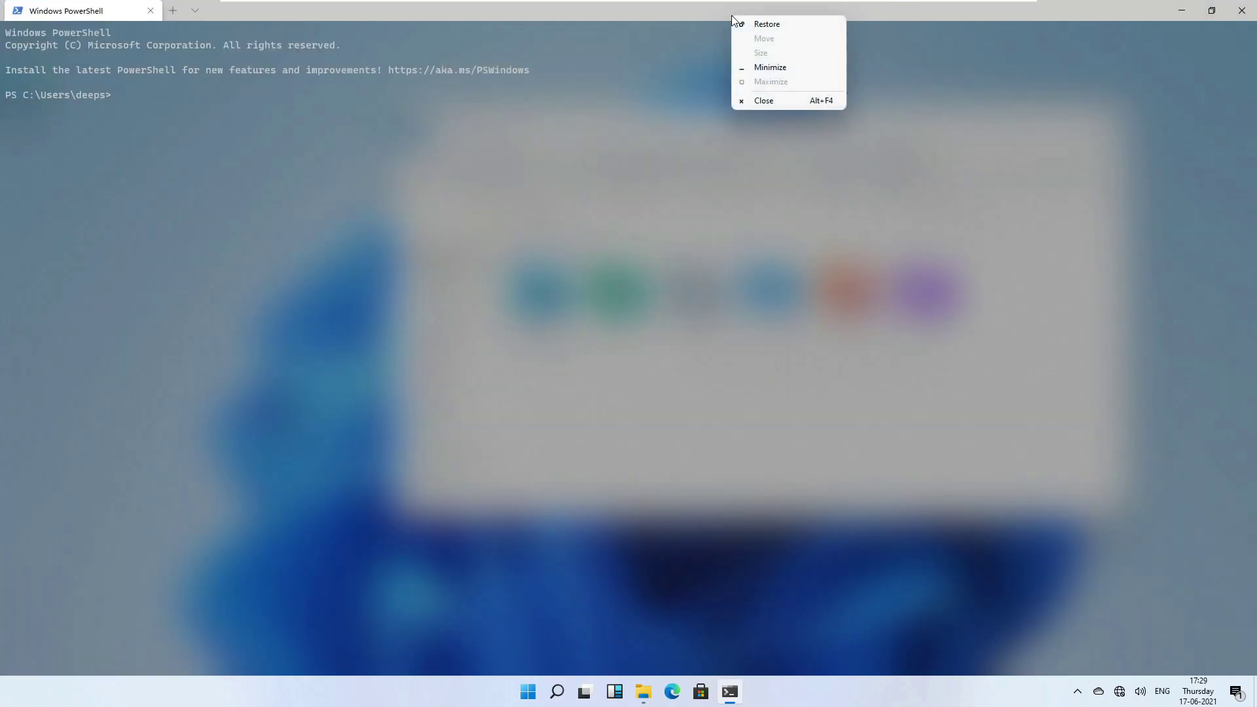
pyautogui.click(674, 11)
pyautogui.rightClick(674, 11)
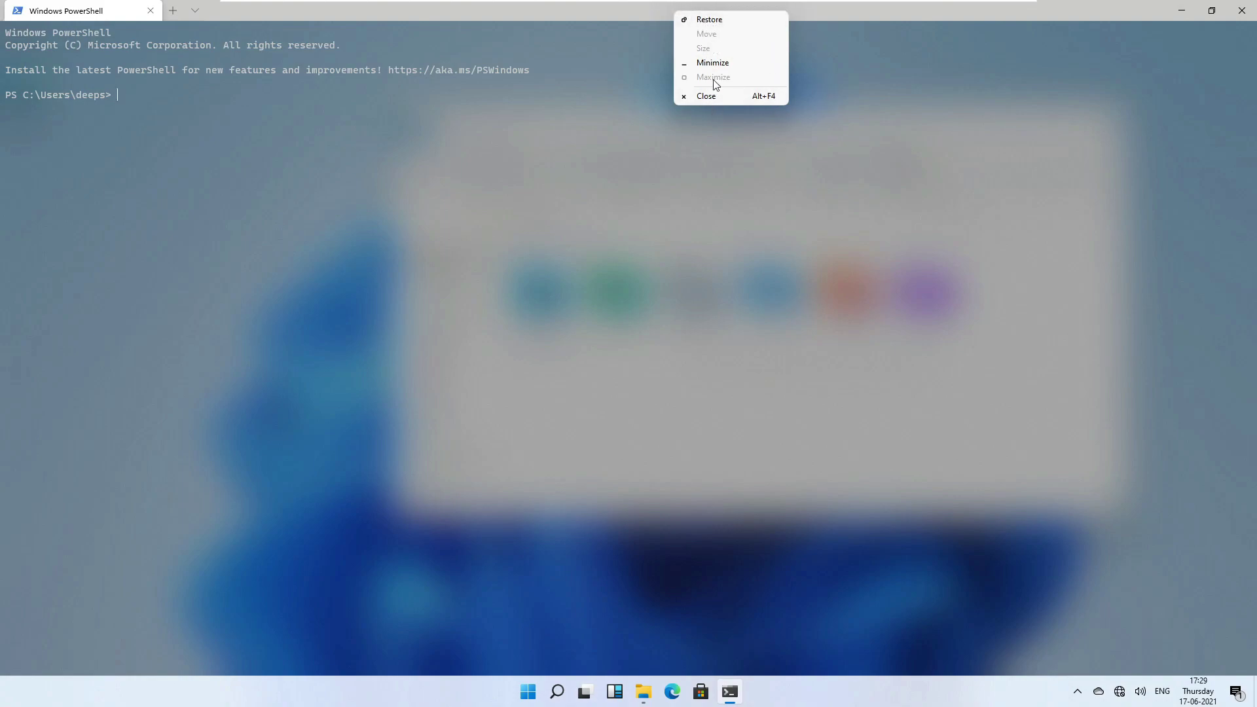
pyautogui.rightClick(627, 9)
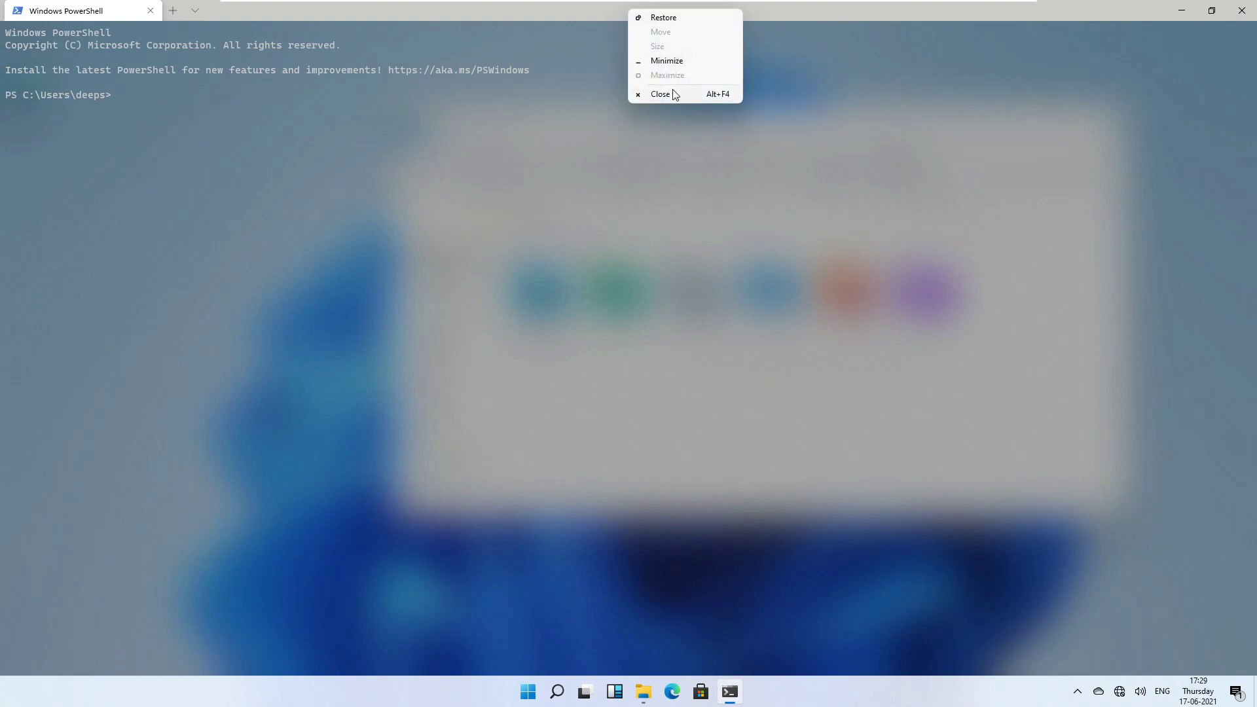
pyautogui.click(583, 15)
pyautogui.doubleClick(583, 16)
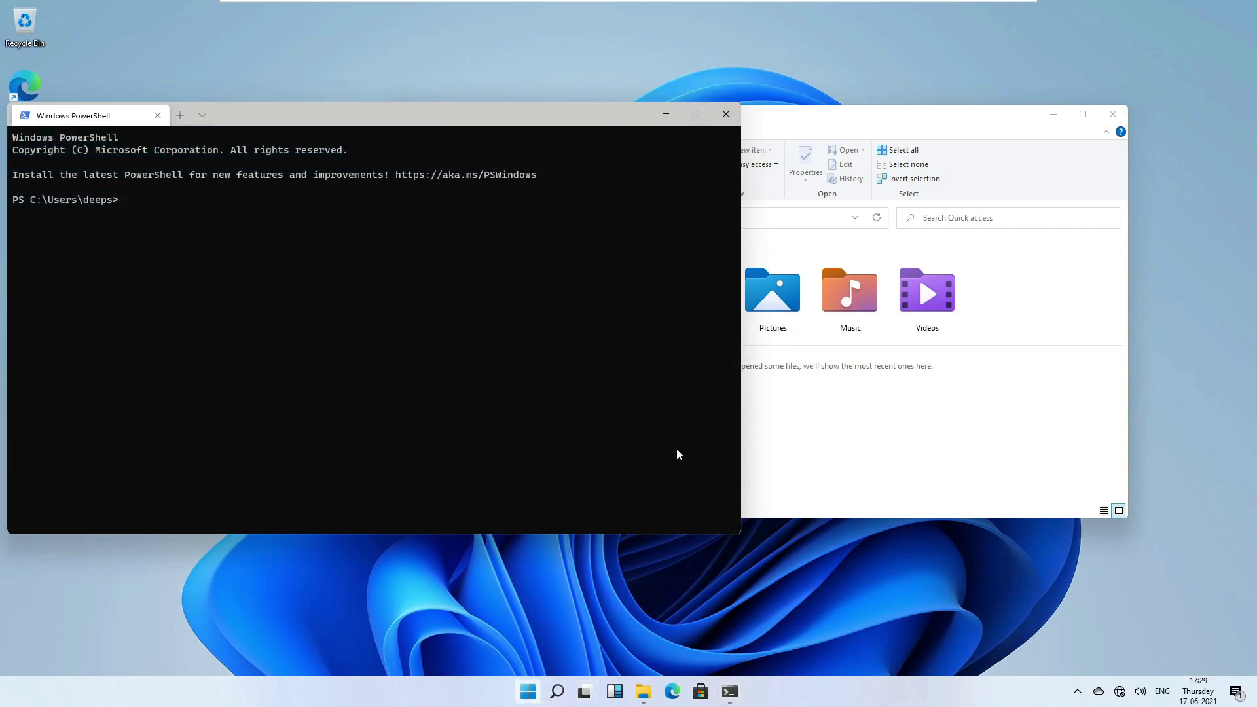
# Launch Command Prompt from a 'comman' Start search and move it up-right.
pyautogui.press('super')
pyautogui.write('comman')
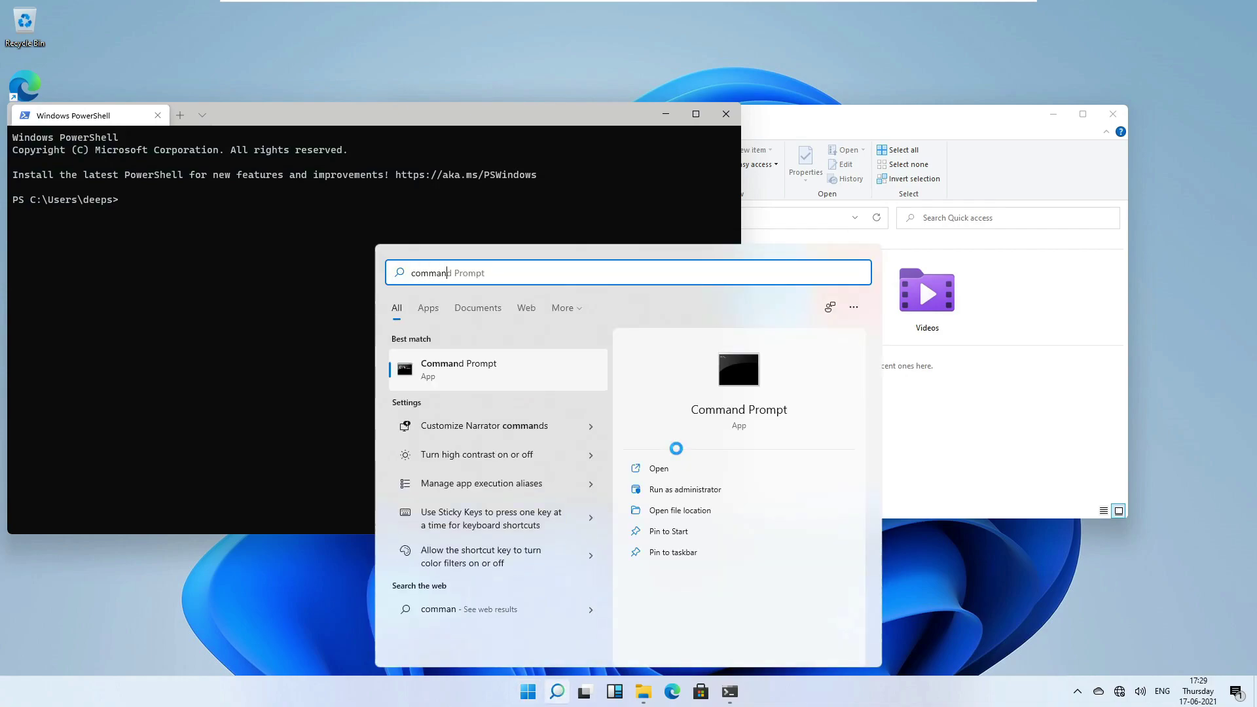
pyautogui.press('Return')
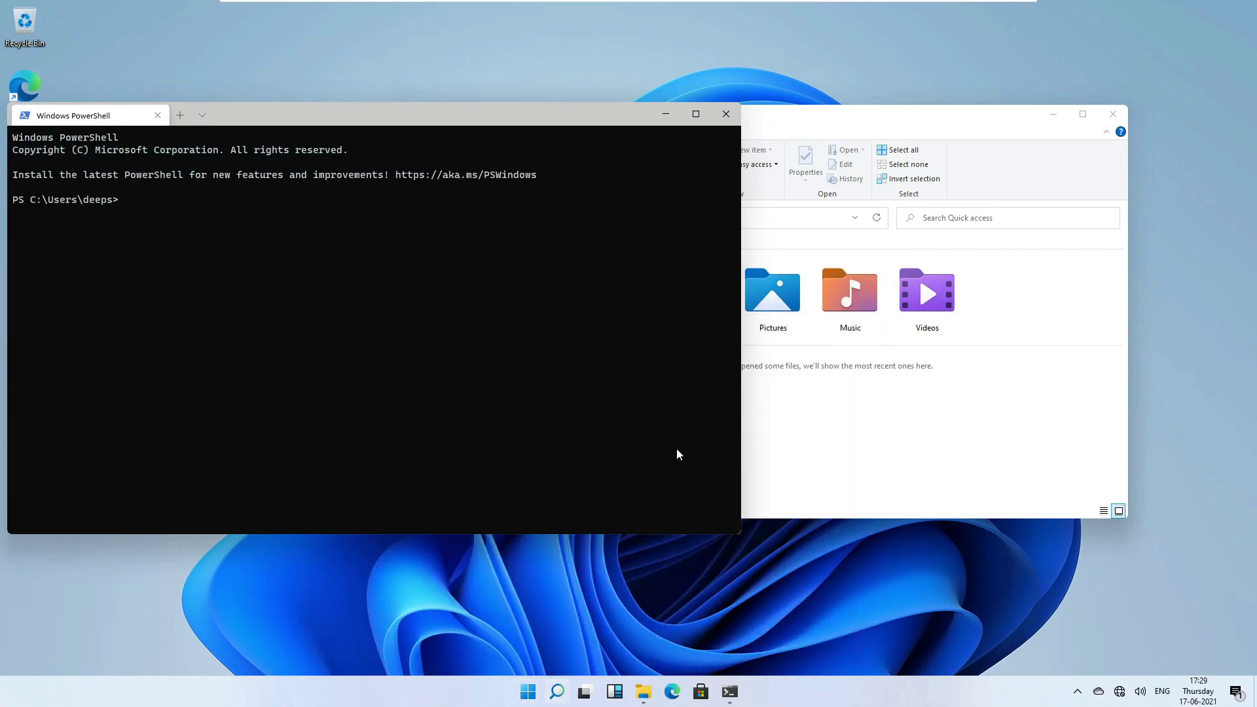
pyautogui.moveTo(473, 83); pyautogui.dragTo(776, 92)
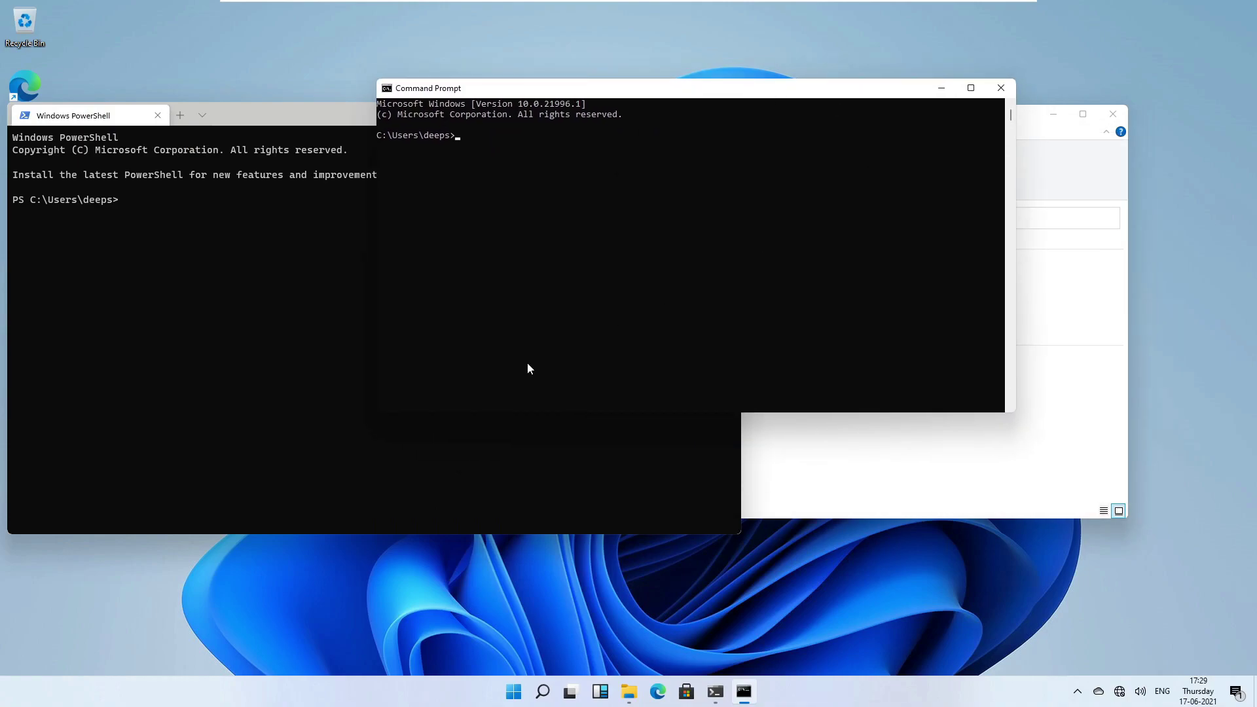
# Close both the PowerShell and Command Prompt windows.
pyautogui.click(301, 366)
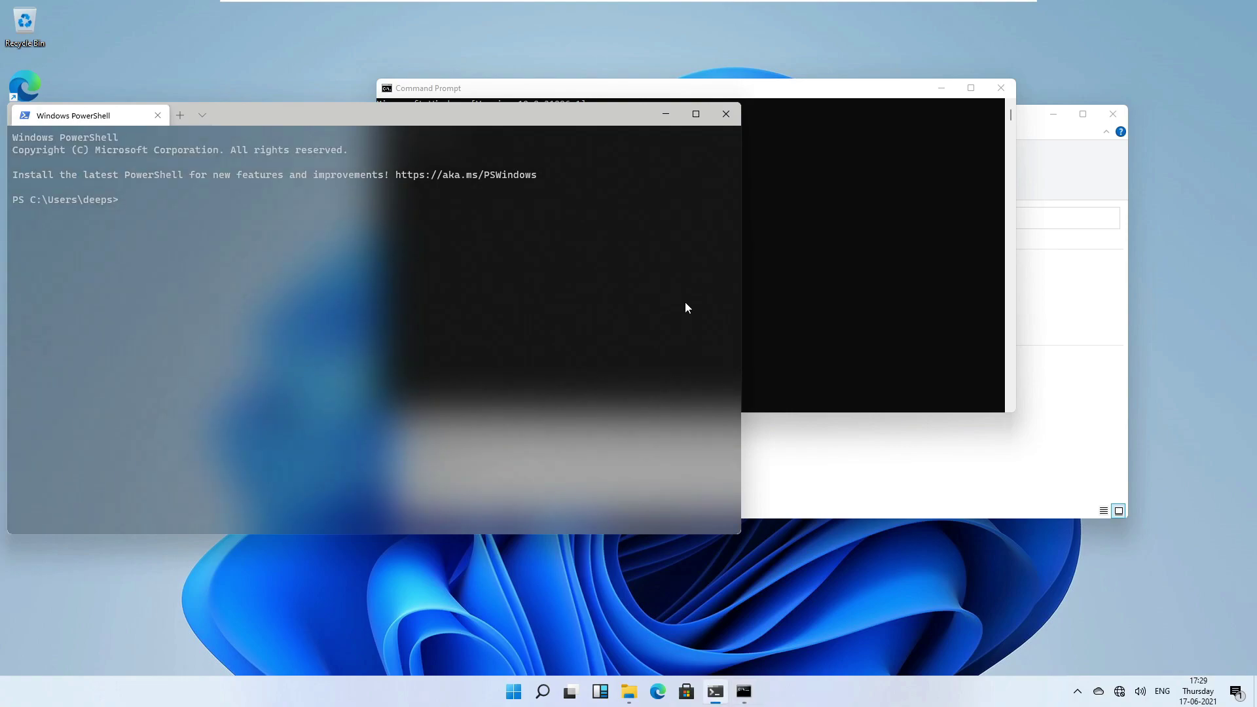
pyautogui.click(726, 114)
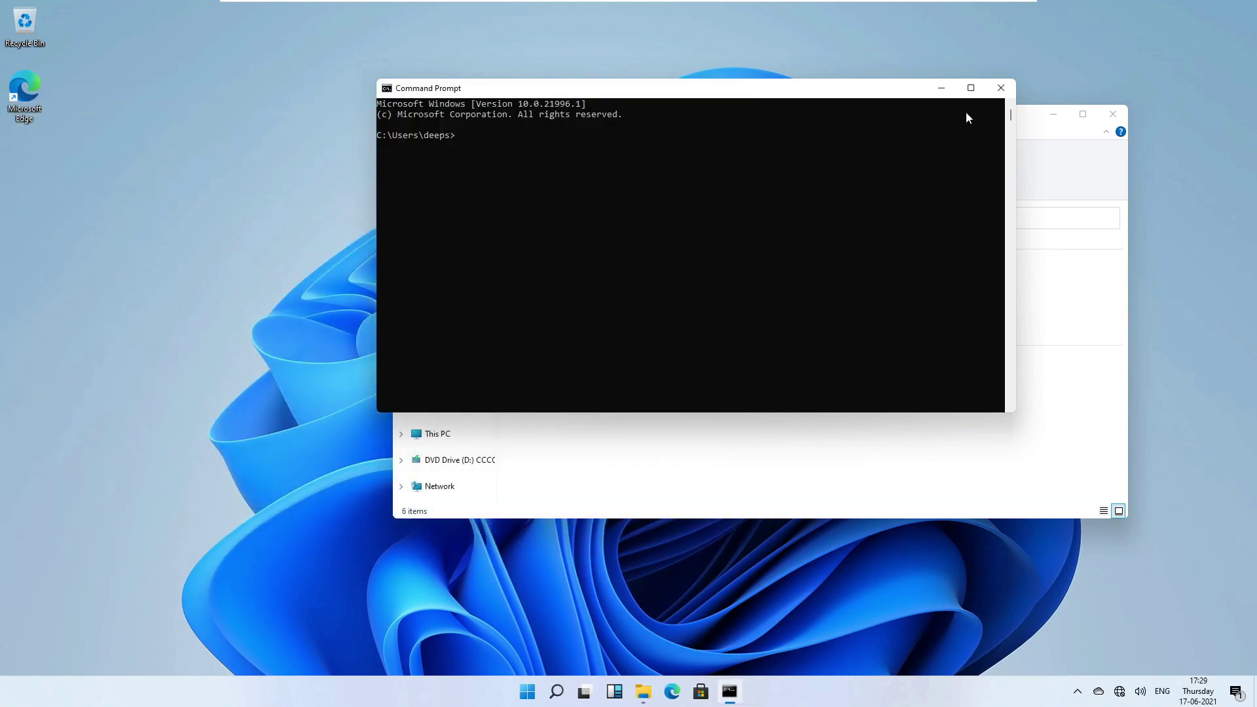
pyautogui.click(998, 90)
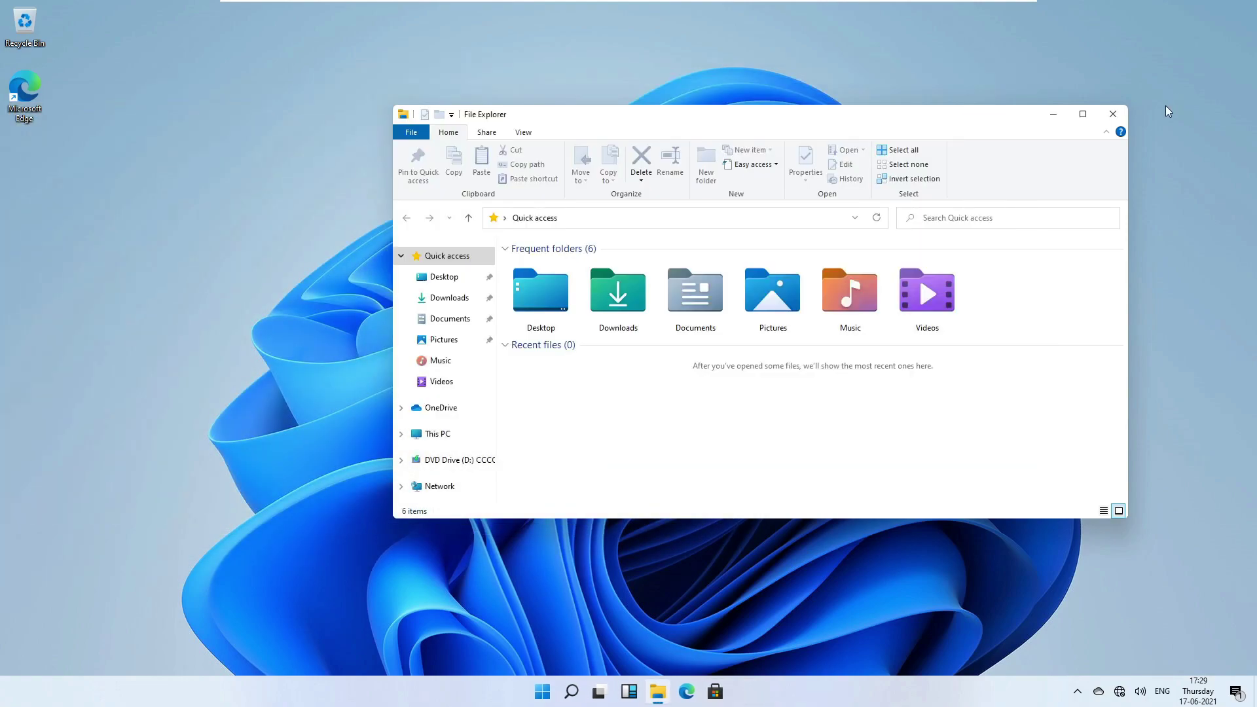
# Close the Quick access File Explorer window, leaving the bare desktop.
pyautogui.click(1112, 114)
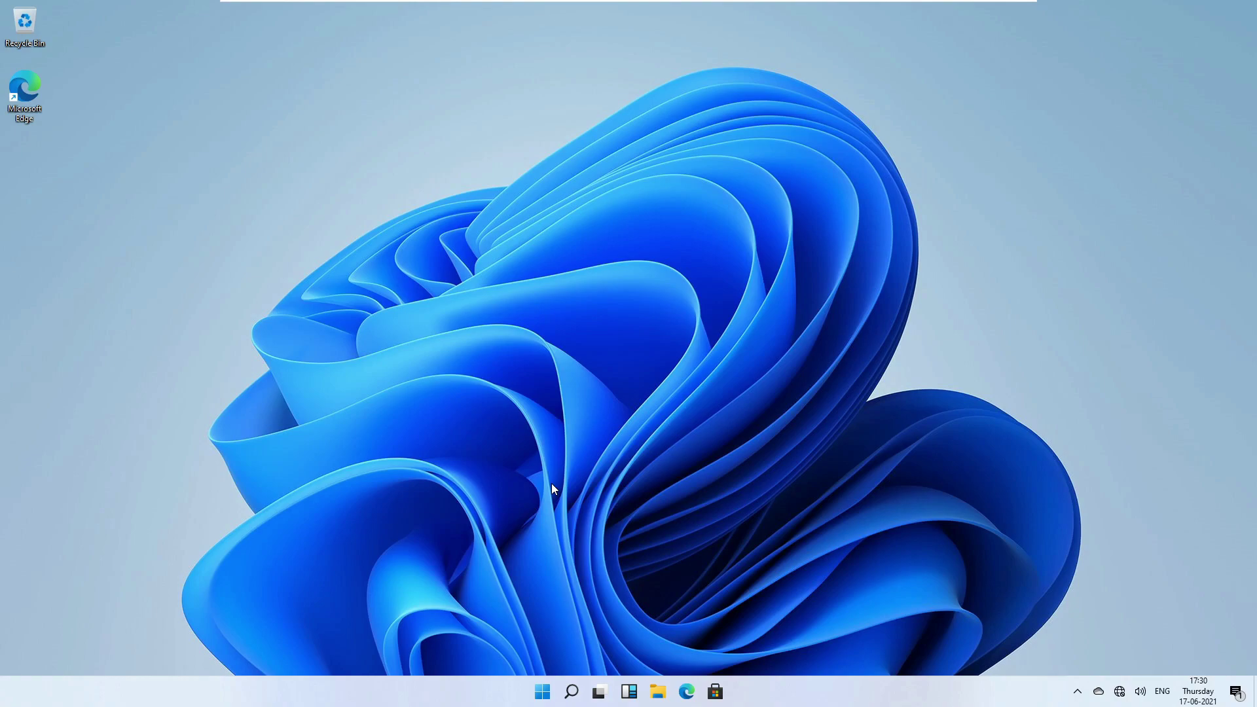
pyautogui.click(542, 691)
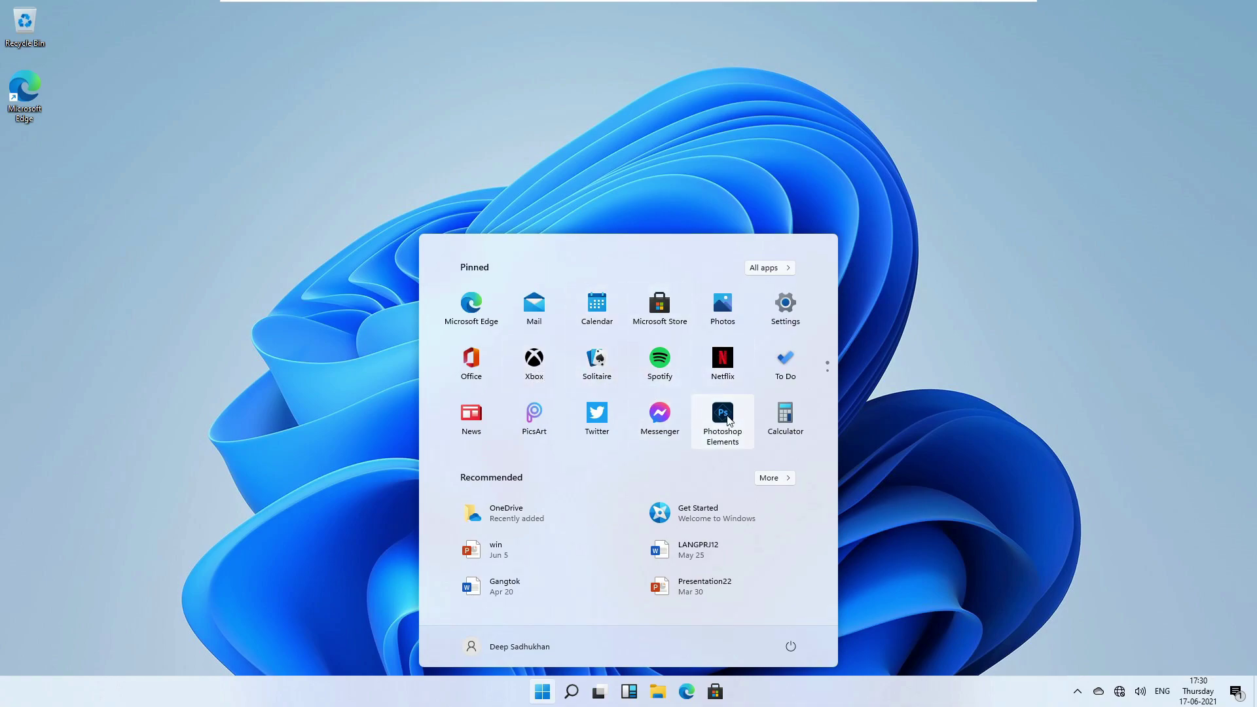
pyautogui.click(728, 420)
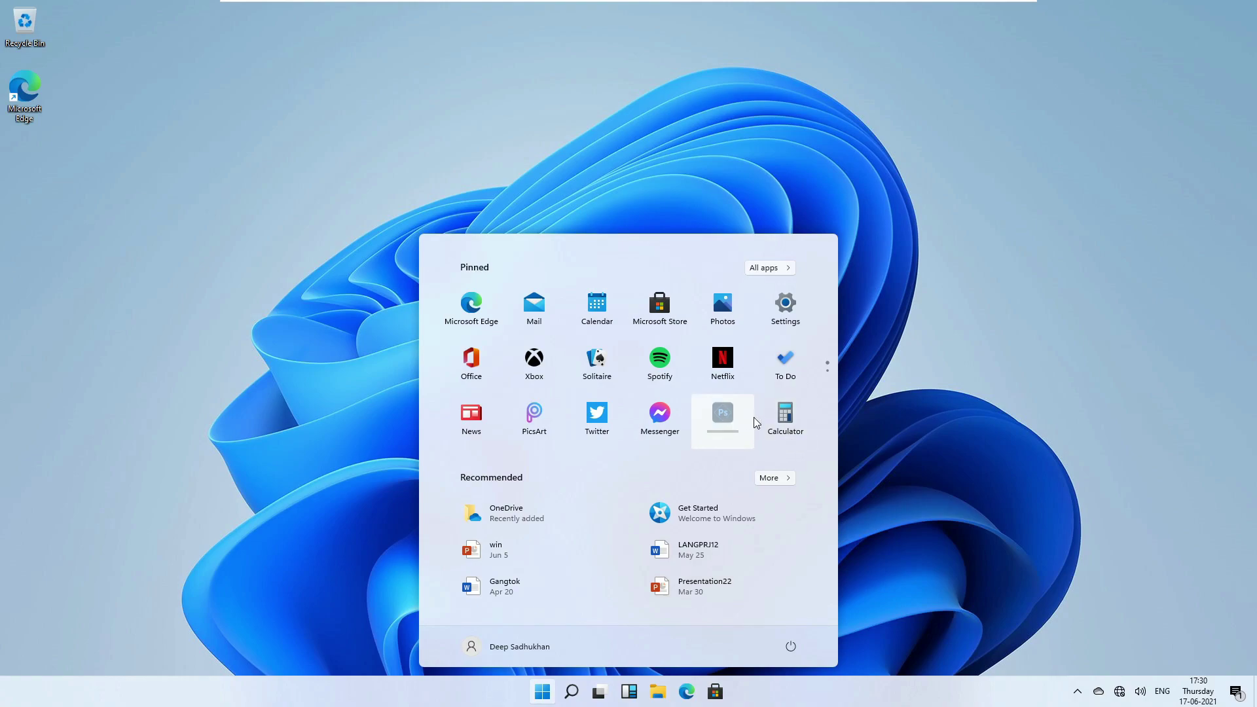
pyautogui.scroll(-1, 662, 367)
pyautogui.scroll(1, 663, 370)
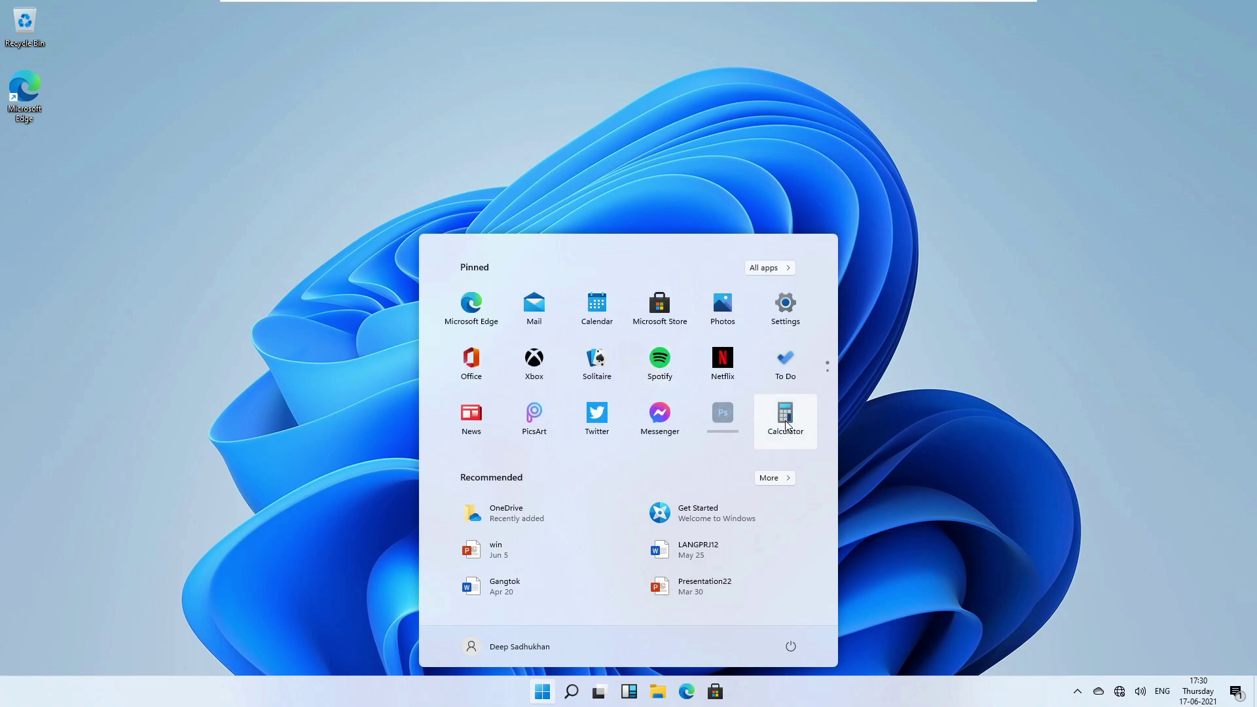
pyautogui.click(786, 425)
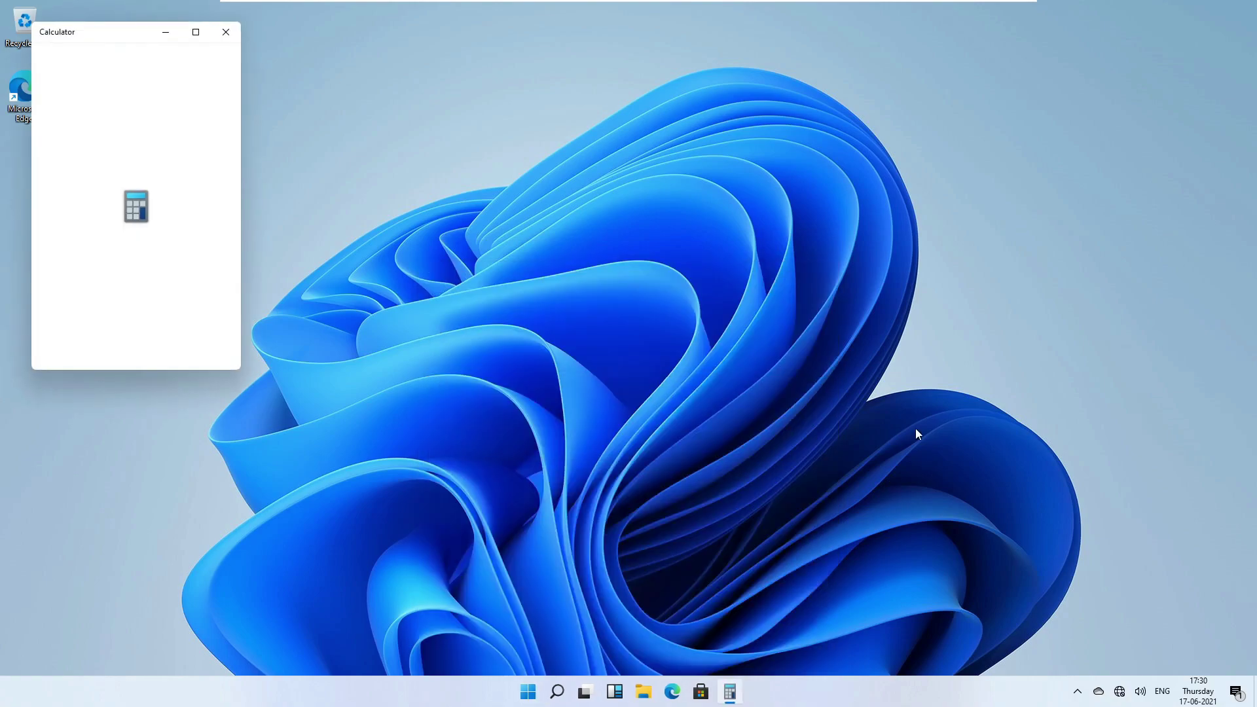
pyautogui.moveTo(116, 28); pyautogui.dragTo(418, 285)
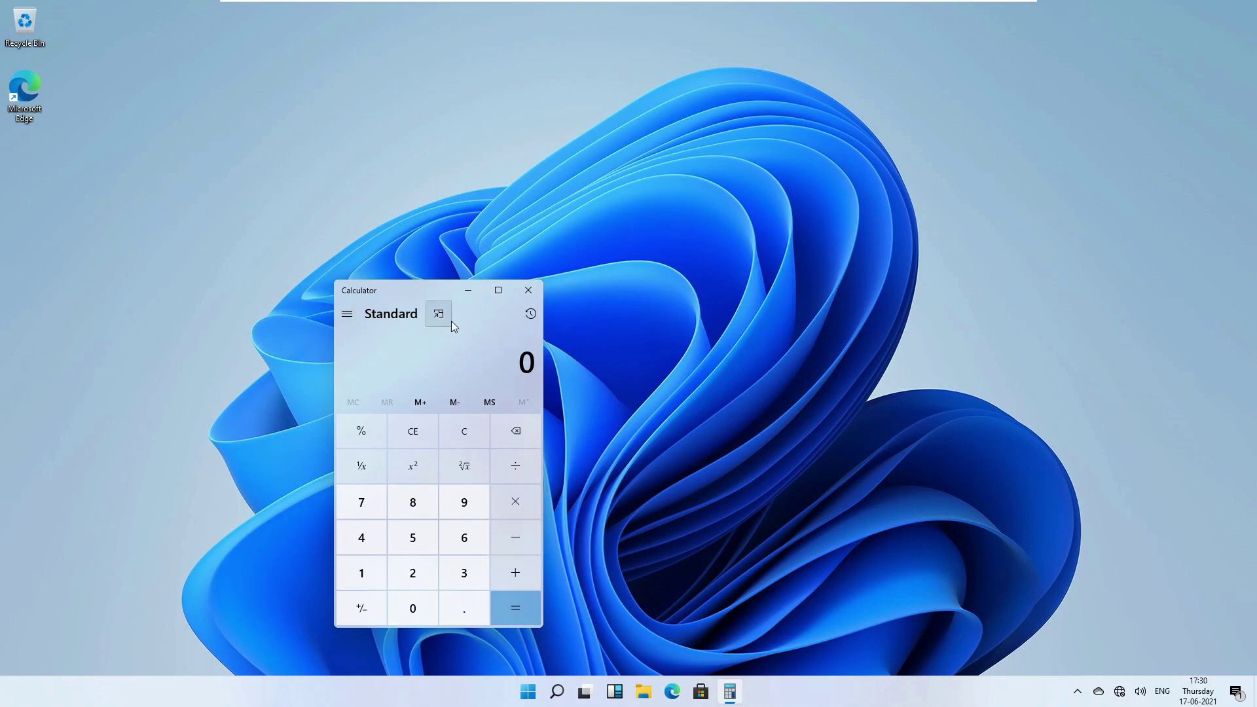
pyautogui.click(528, 292)
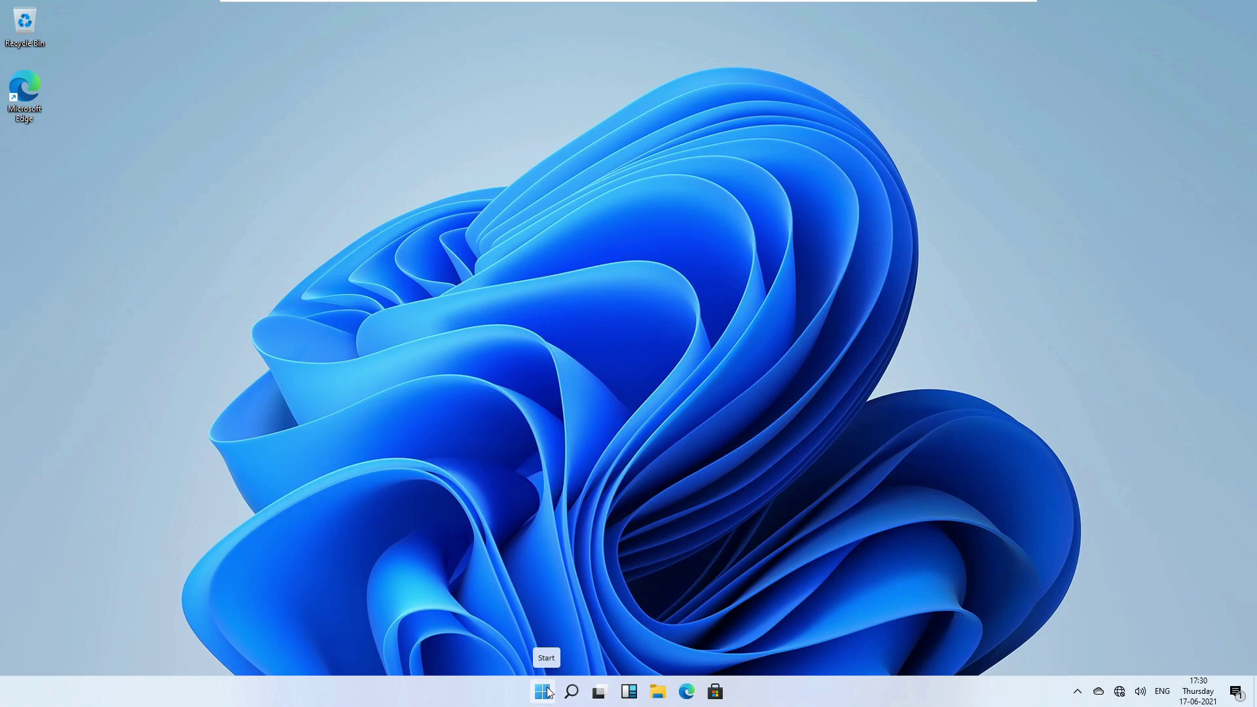
# Move File Explorer aside, launch Microsoft Store with Win+3, and bring up Windows search.
pyautogui.click(658, 693)
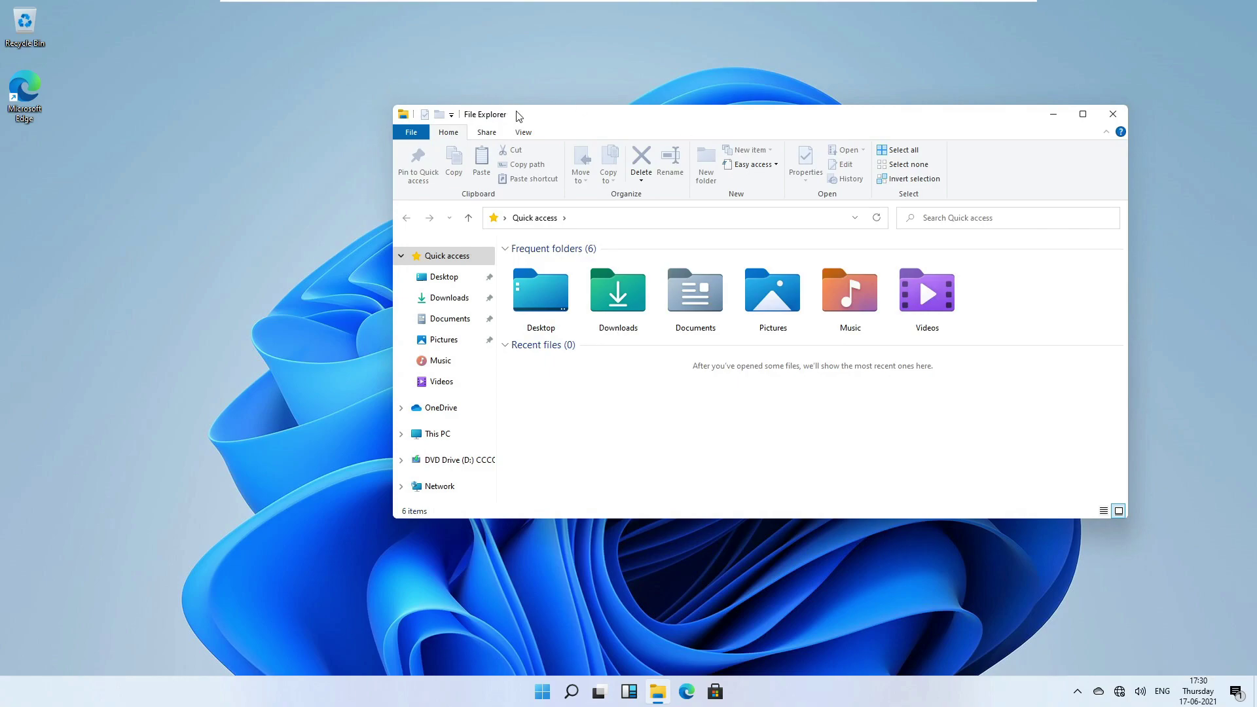
pyautogui.moveTo(517, 116); pyautogui.dragTo(187, 81)
pyautogui.press('super+3')
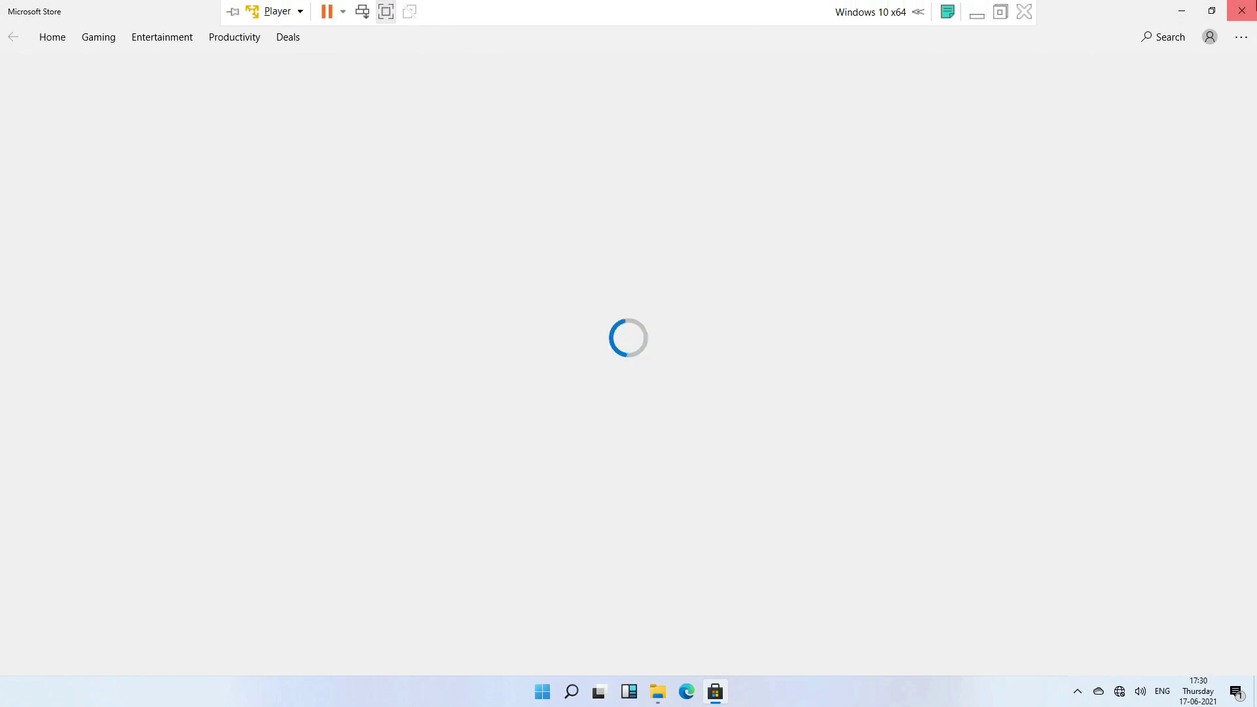
pyautogui.click(571, 691)
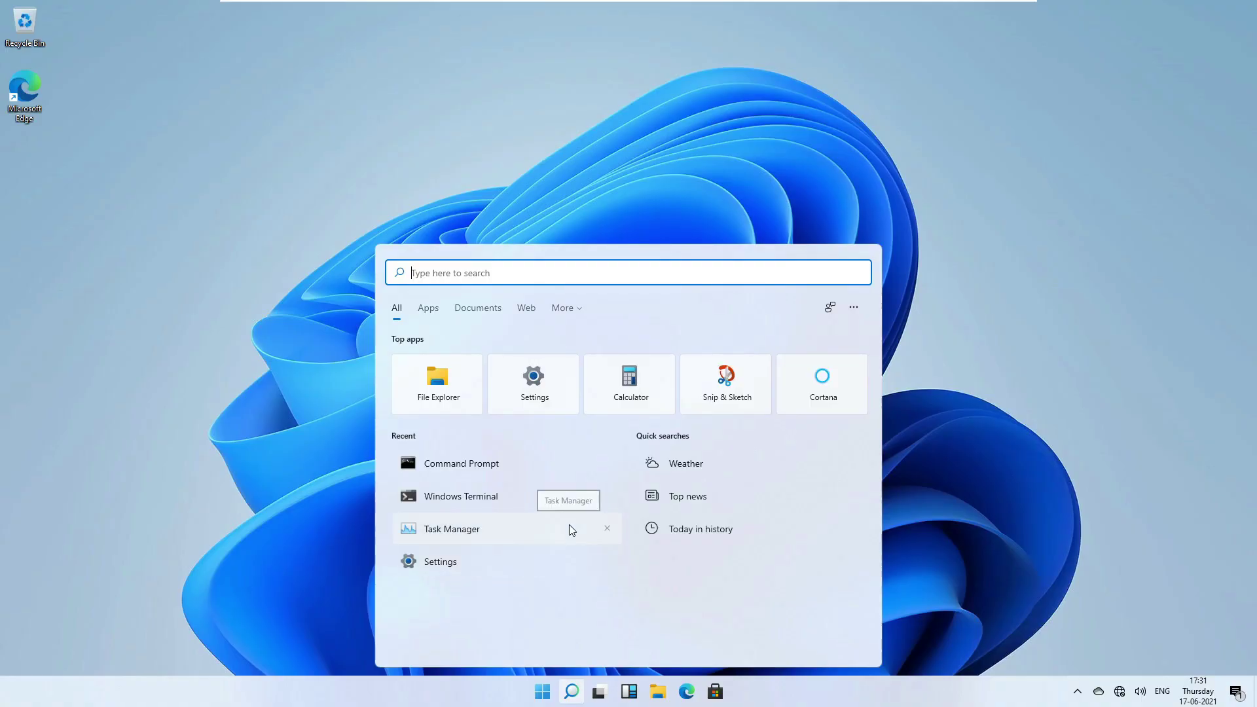
# Launch Groove Music by searching 'groo', then reopen Windows search over it.
pyautogui.write('groo')
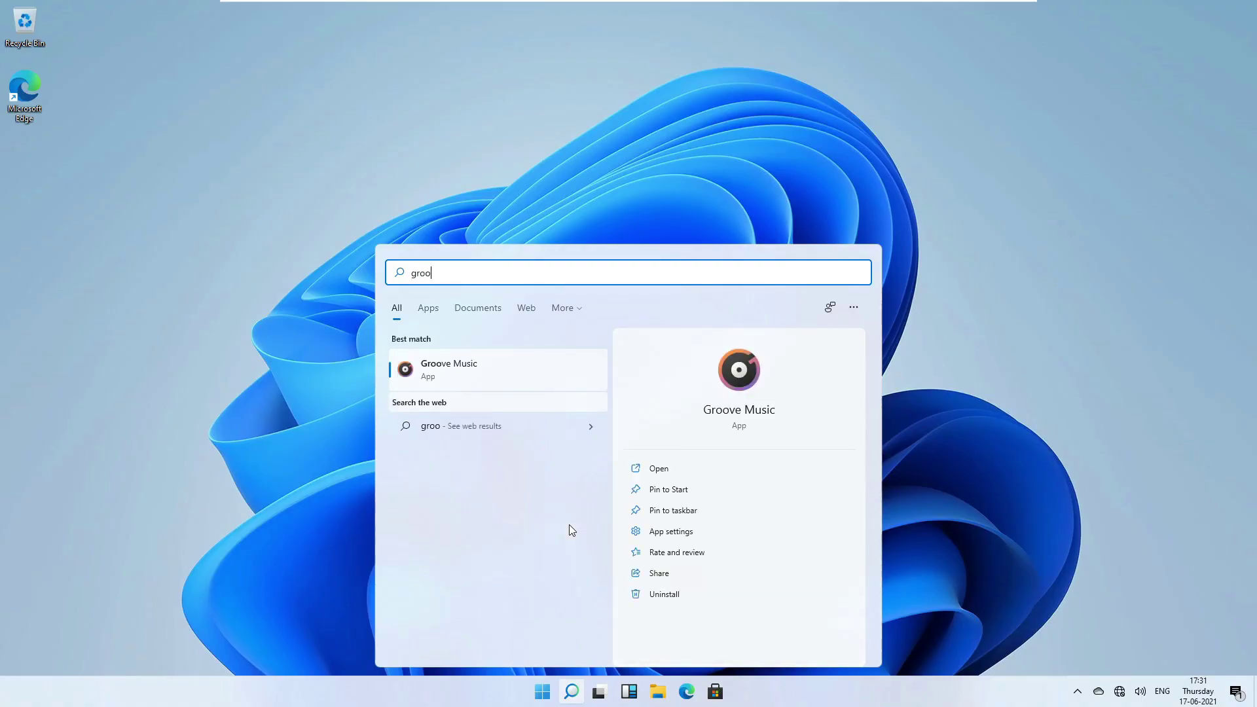
pyautogui.press('Return')
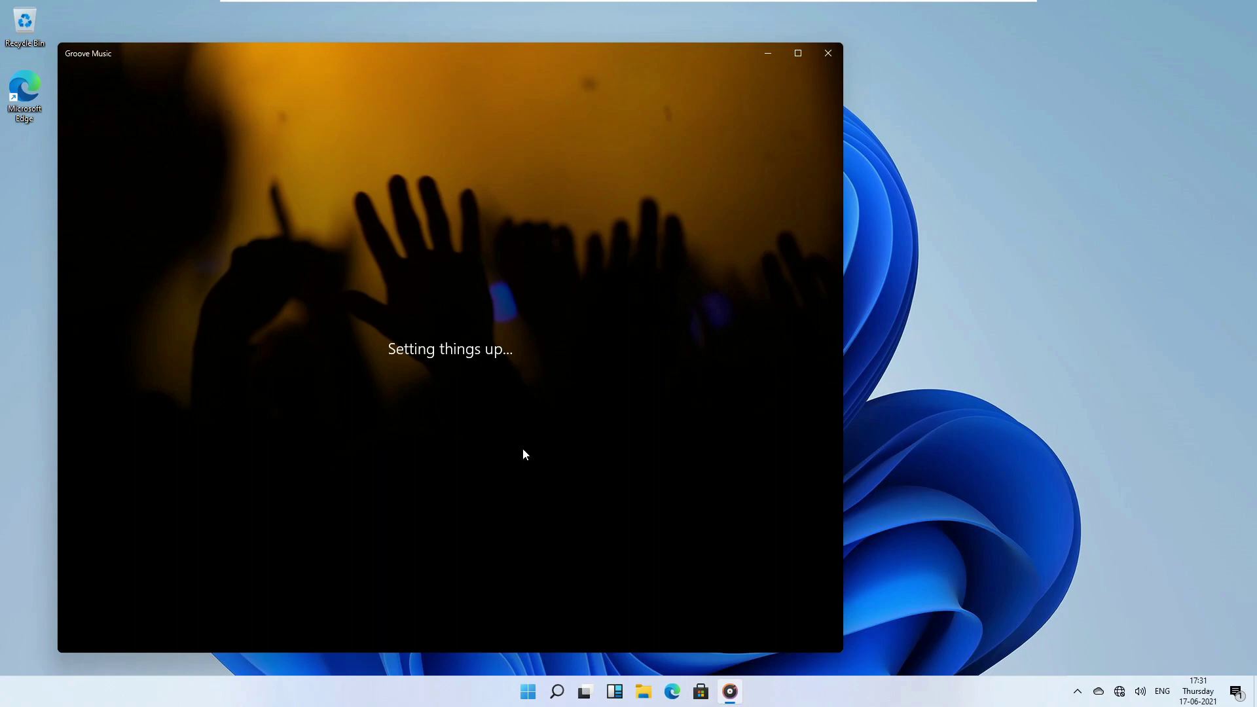
pyautogui.click(557, 691)
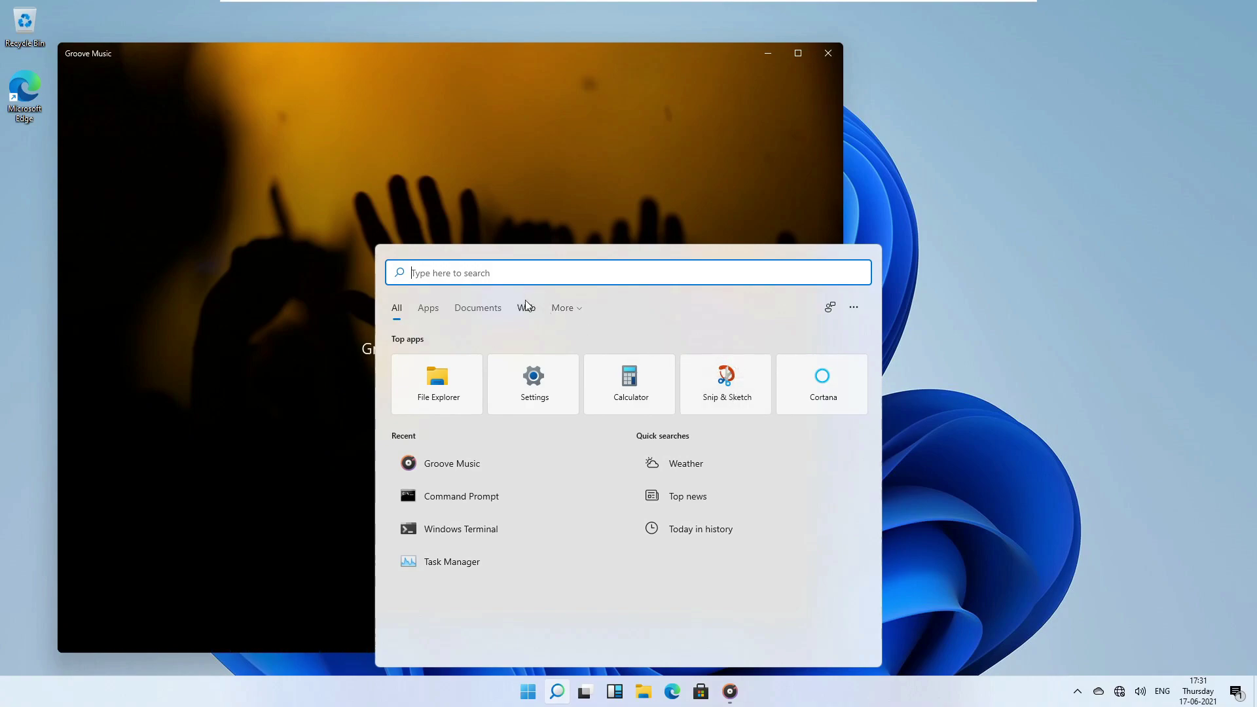
# Search 'sni' and open Snipping Tool from the best match.
pyautogui.write('snipp')
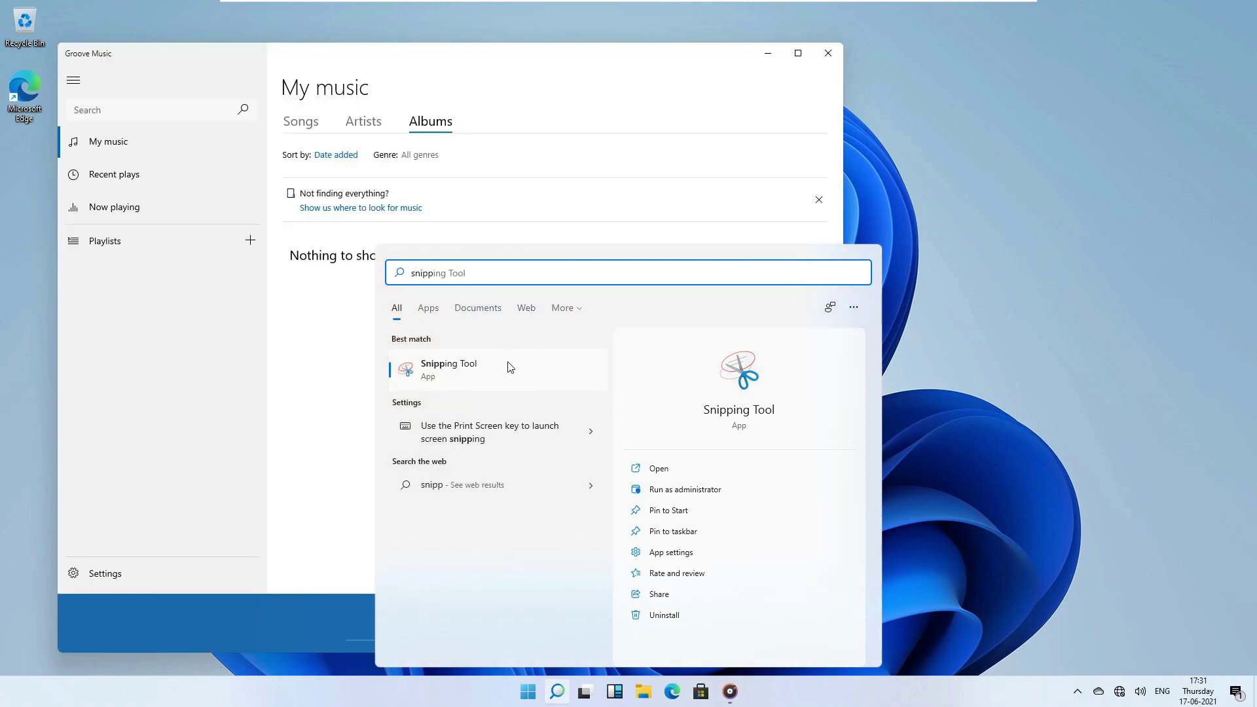
pyautogui.press('Right')
pyautogui.hotkey('ctrl', 'a')
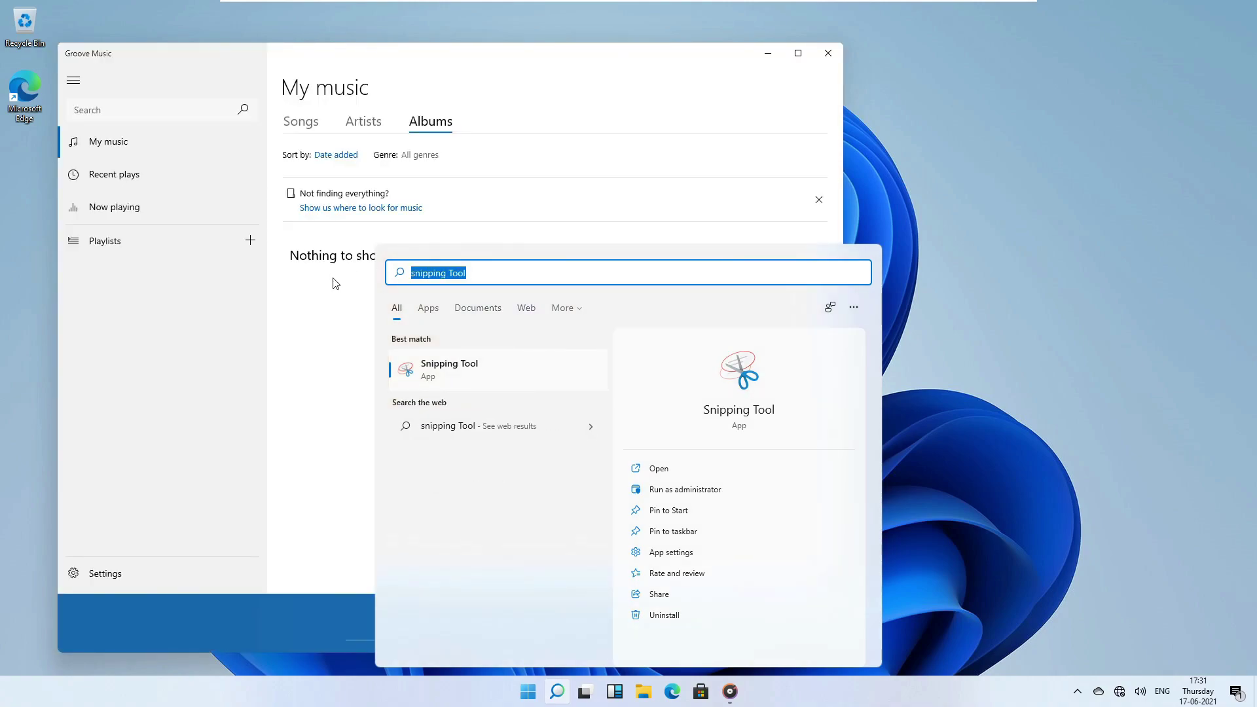
pyautogui.press('BackSpace')
pyautogui.write('sni')
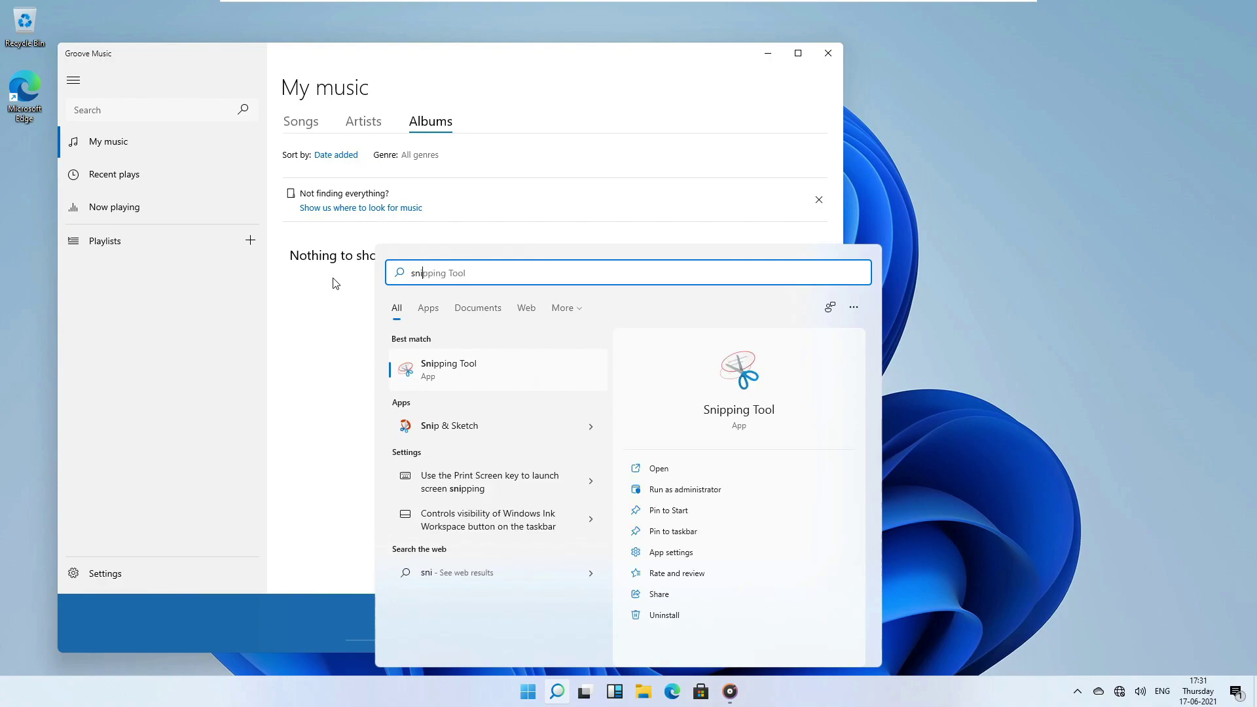
pyautogui.click(472, 374)
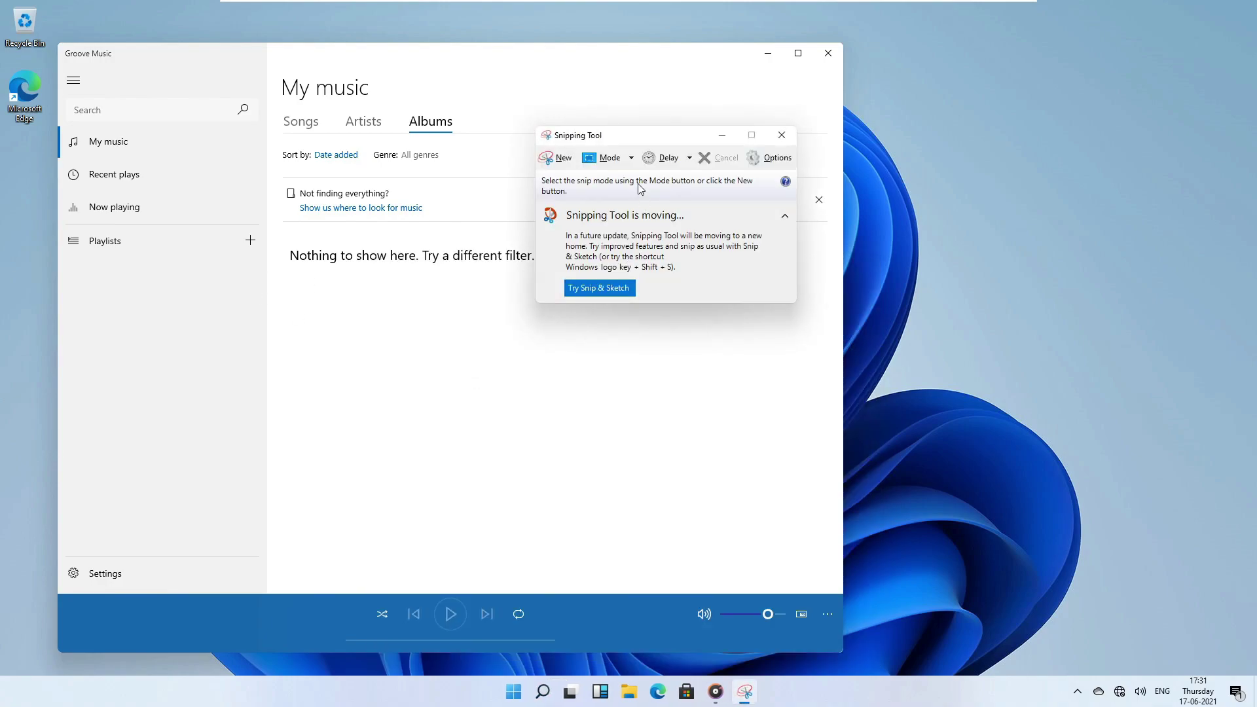
# Move Snipping Tool and Groove Music aside and close both windows.
pyautogui.moveTo(632, 137); pyautogui.dragTo(185, 266)
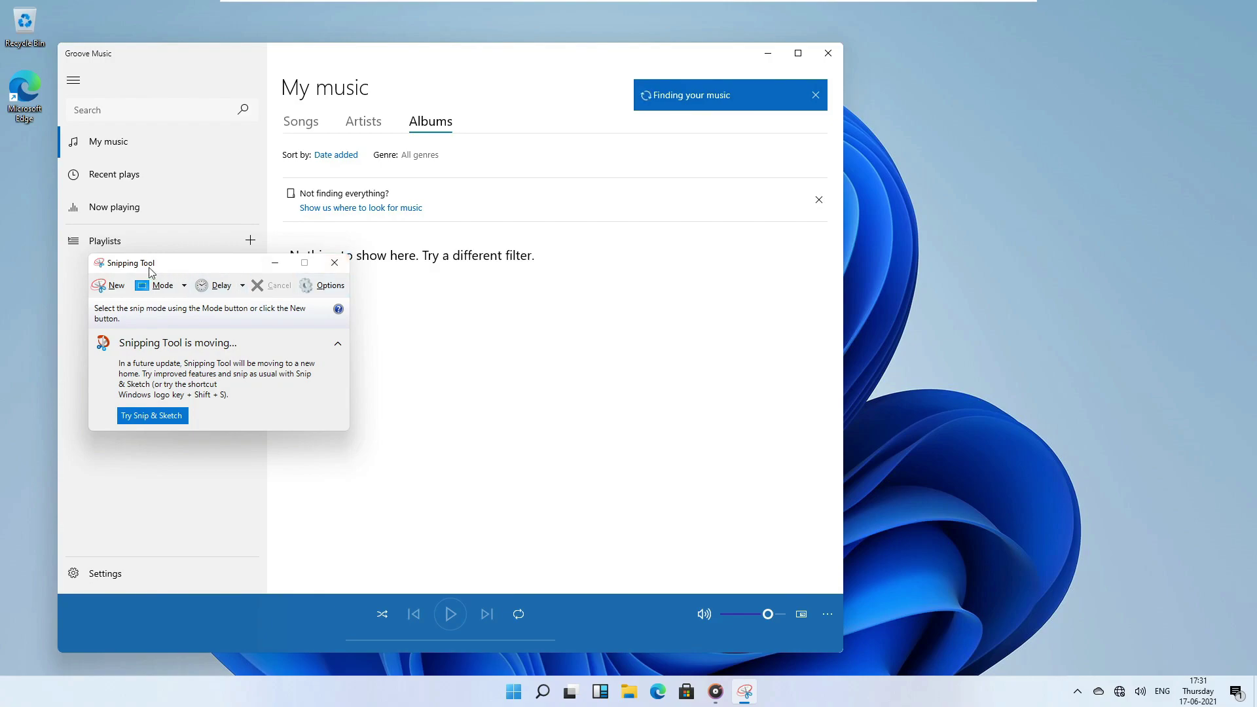
pyautogui.click(339, 270)
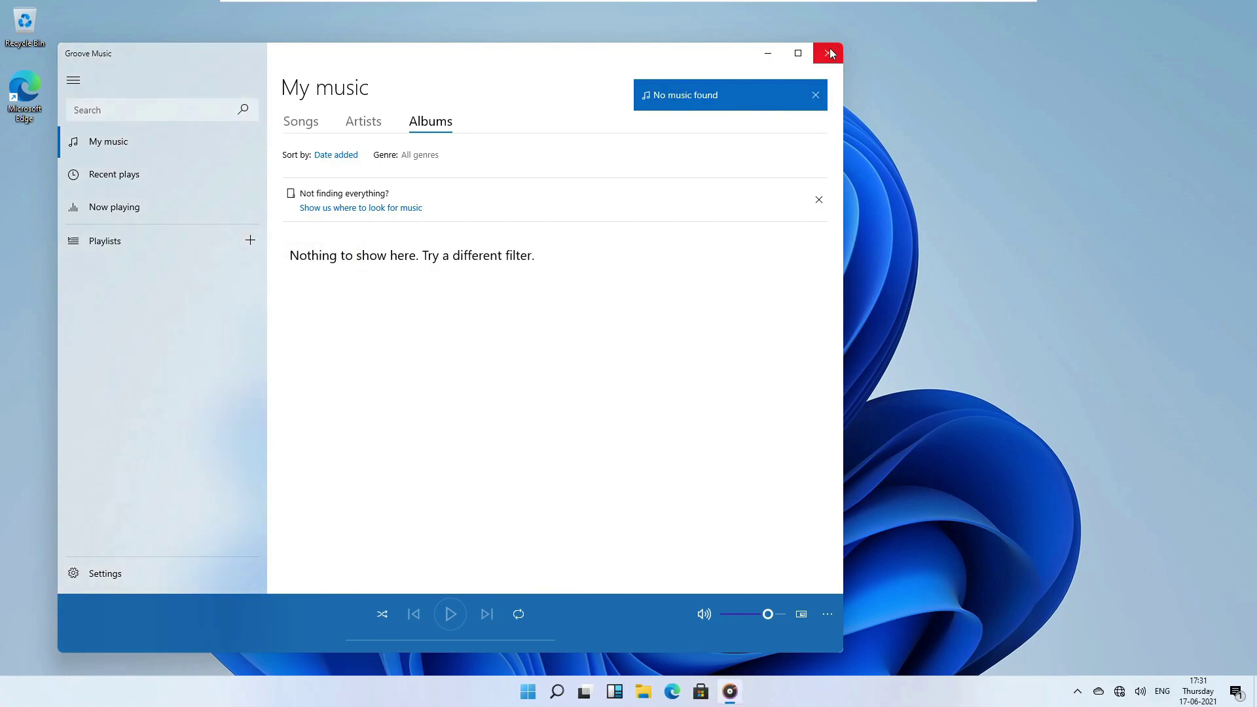
pyautogui.moveTo(404, 67); pyautogui.dragTo(611, 90)
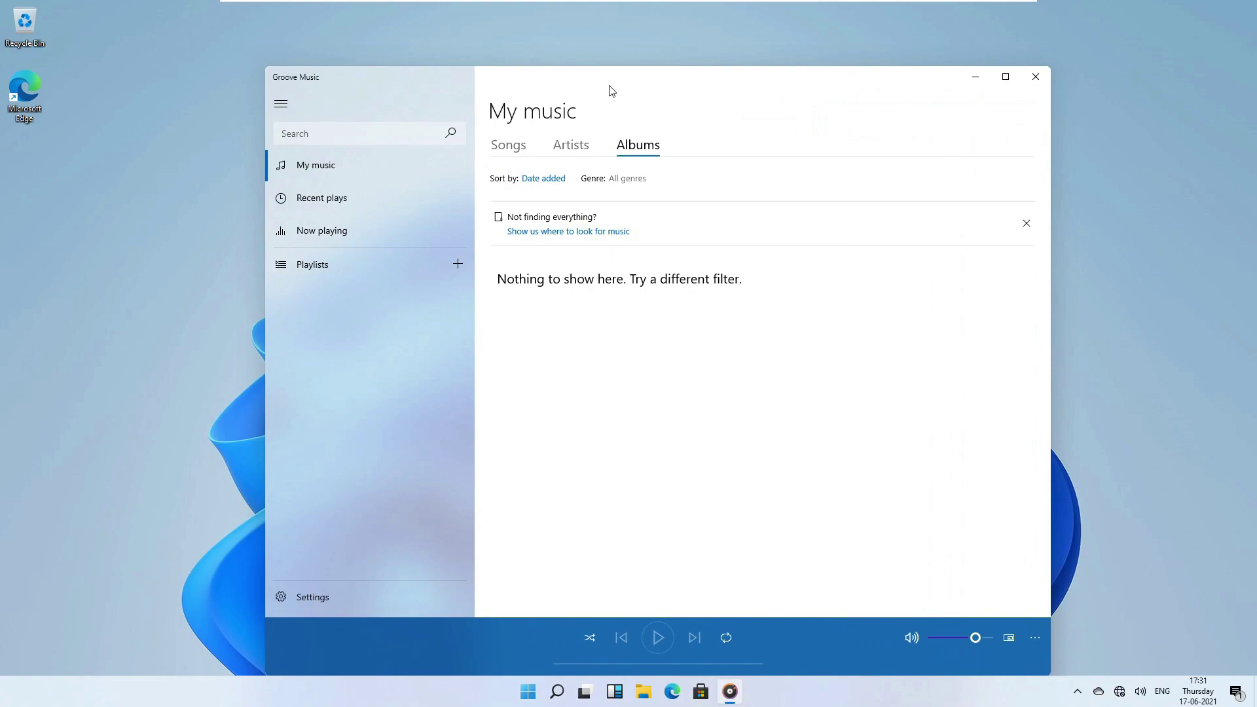
pyautogui.click(1035, 76)
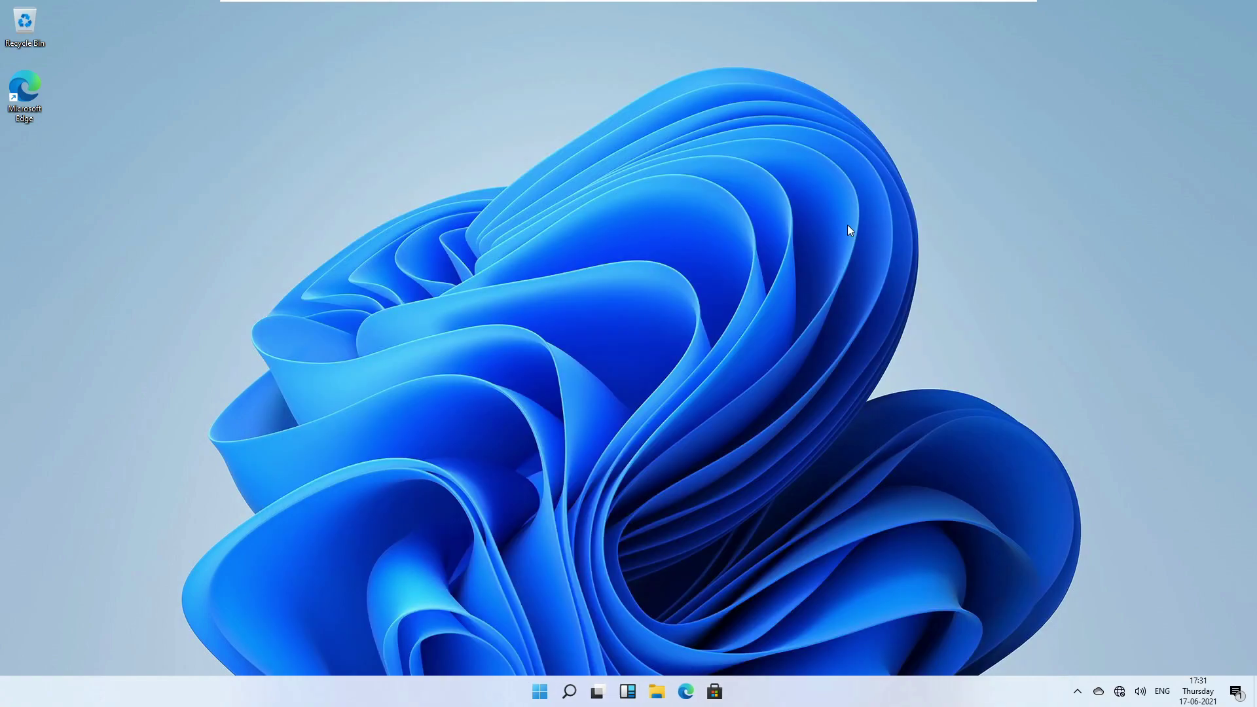
# Search 'notepad' and launch Notepad with a blank Untitled document.
pyautogui.click(571, 691)
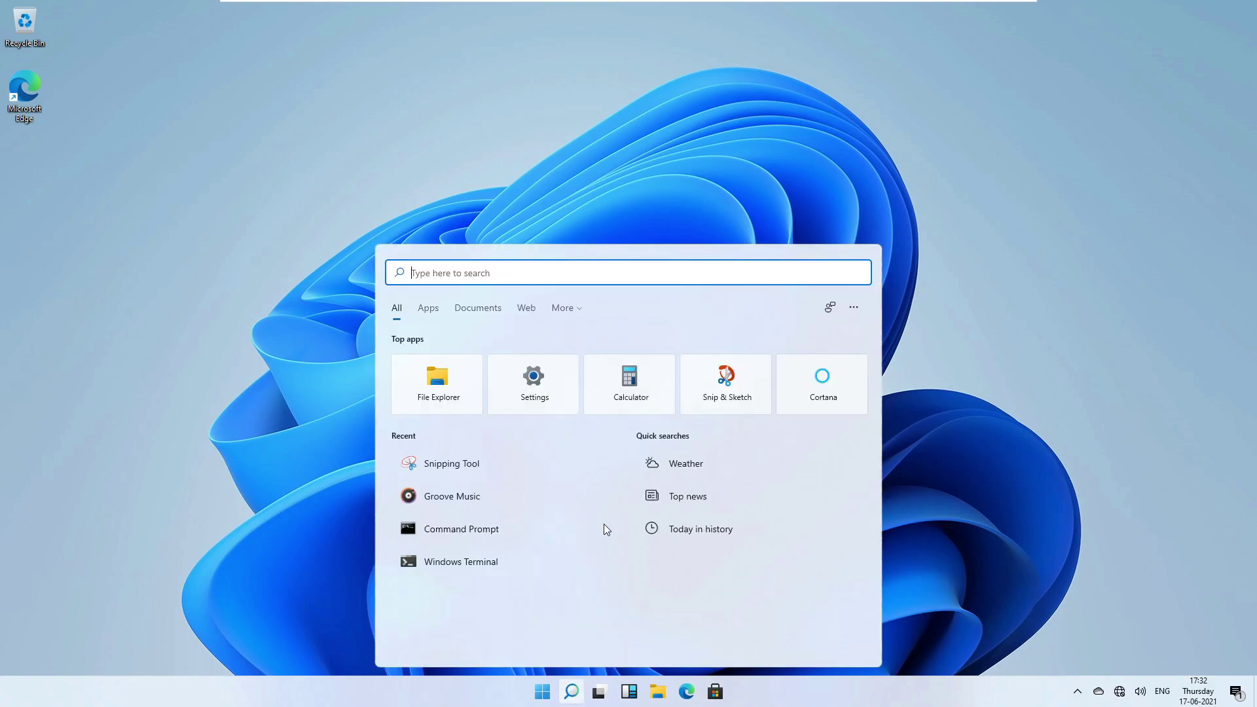
pyautogui.write('notepad')
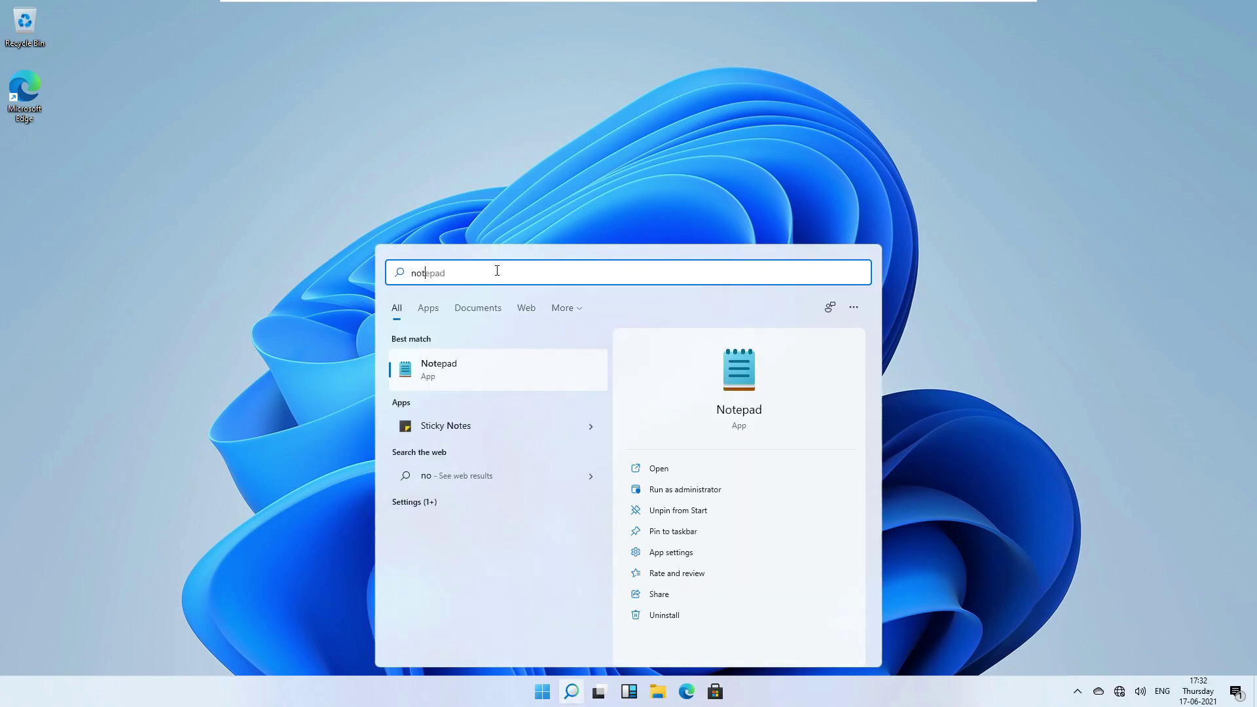
pyautogui.press('Return')
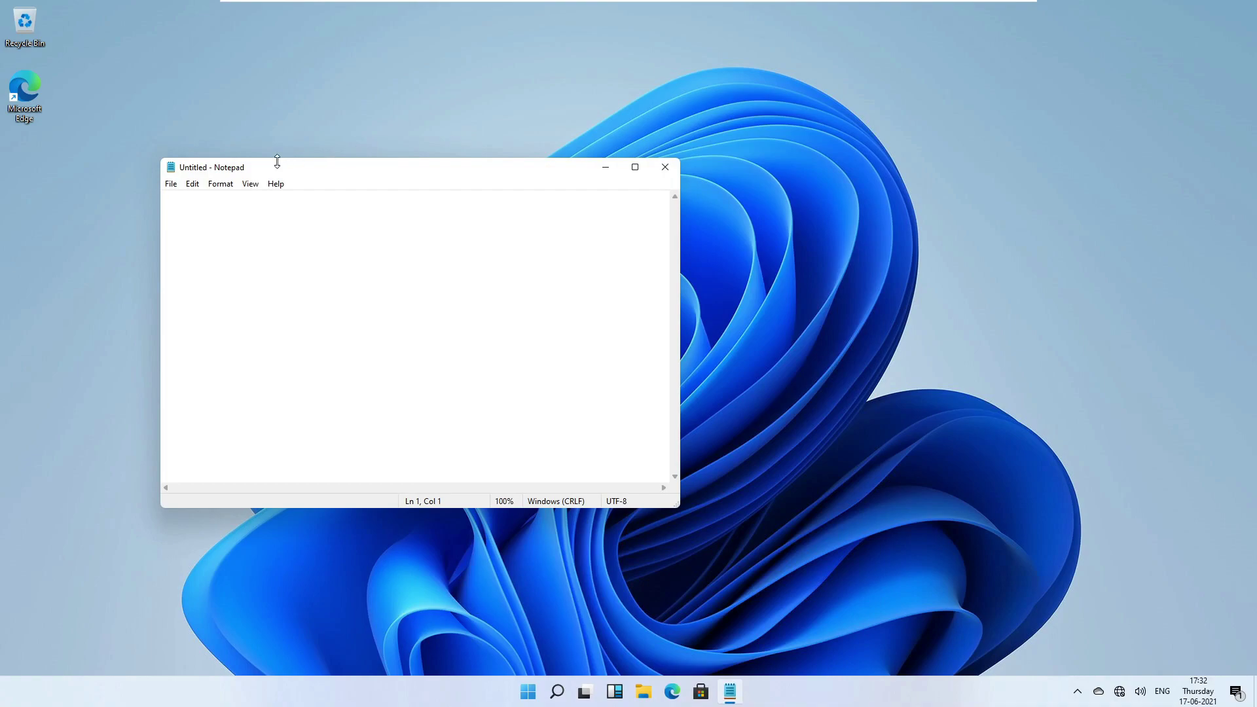
# Browse Notepad's View menu and slide across to the Help options.
pyautogui.click(251, 184)
pyautogui.moveTo(278, 185)
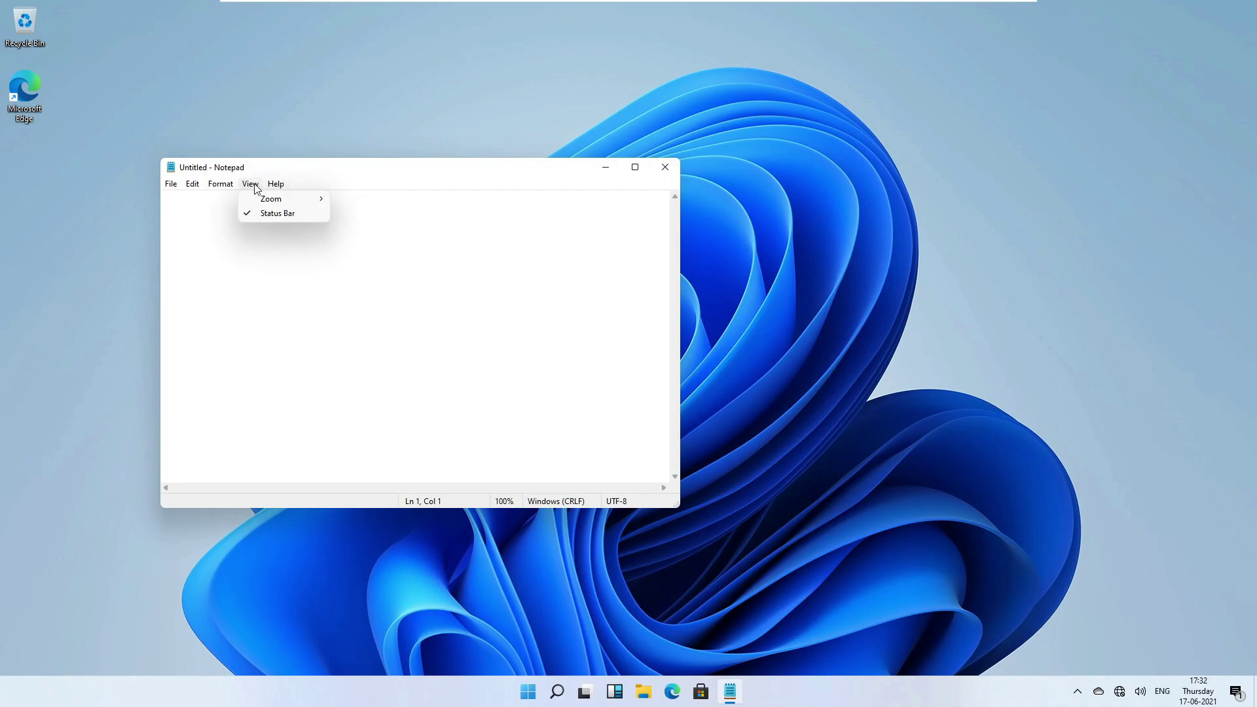
pyautogui.moveTo(182, 191)
pyautogui.moveTo(220, 189)
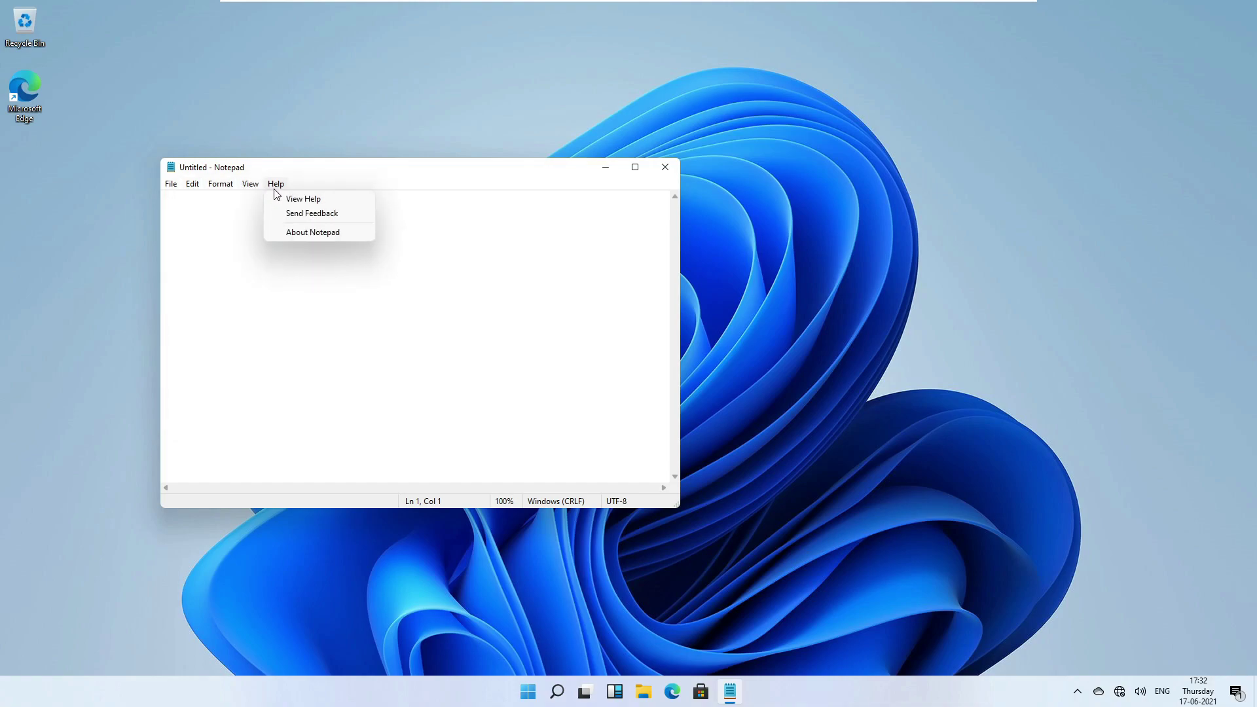
pyautogui.click(305, 233)
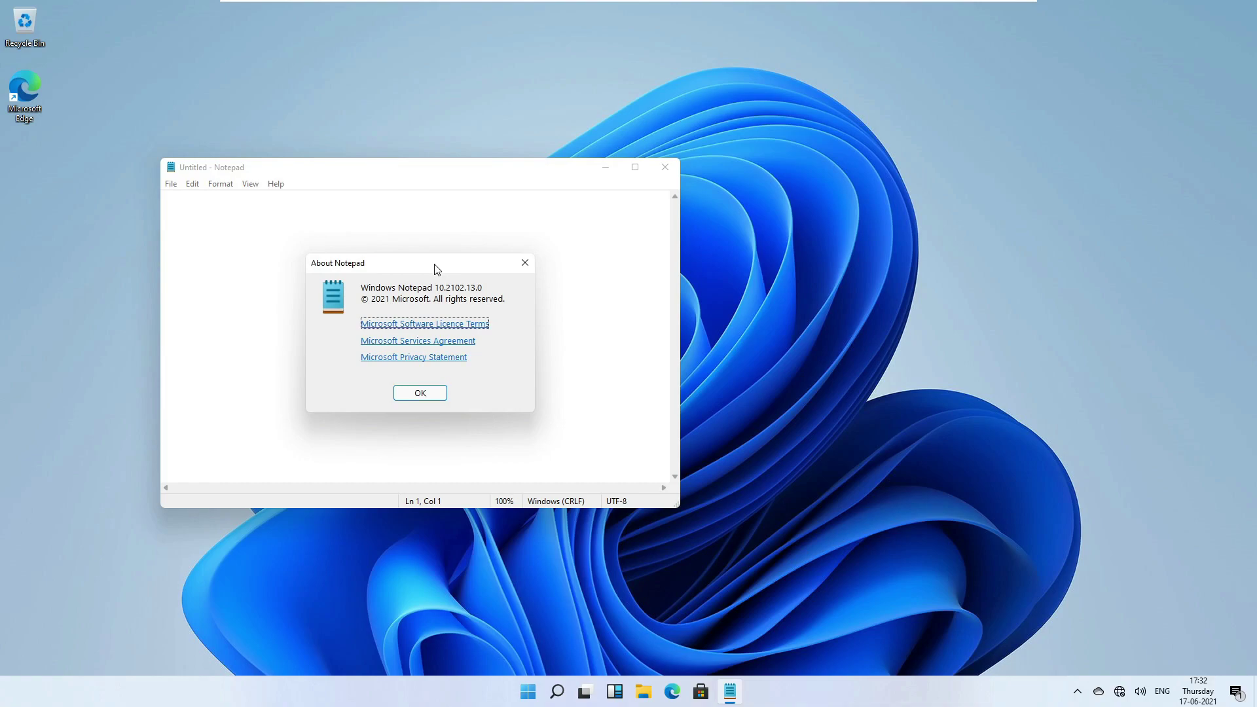
pyautogui.moveTo(437, 265); pyautogui.dragTo(387, 220)
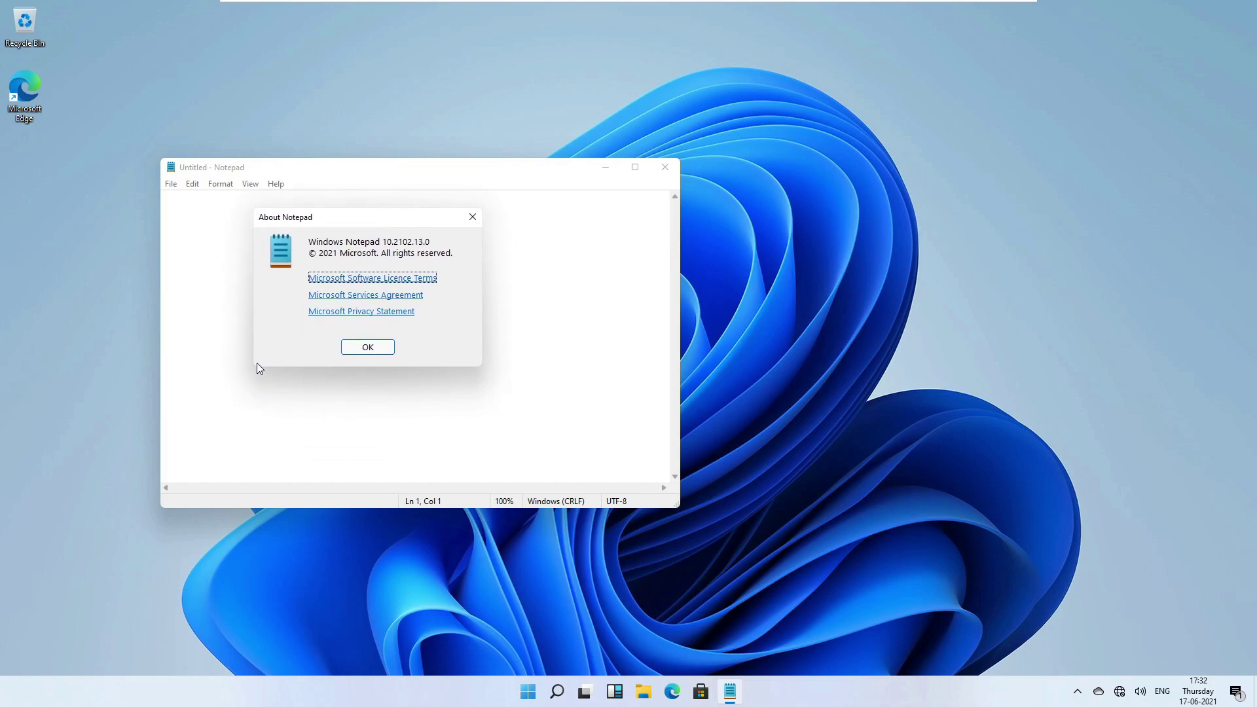
pyautogui.moveTo(403, 218); pyautogui.dragTo(317, 286)
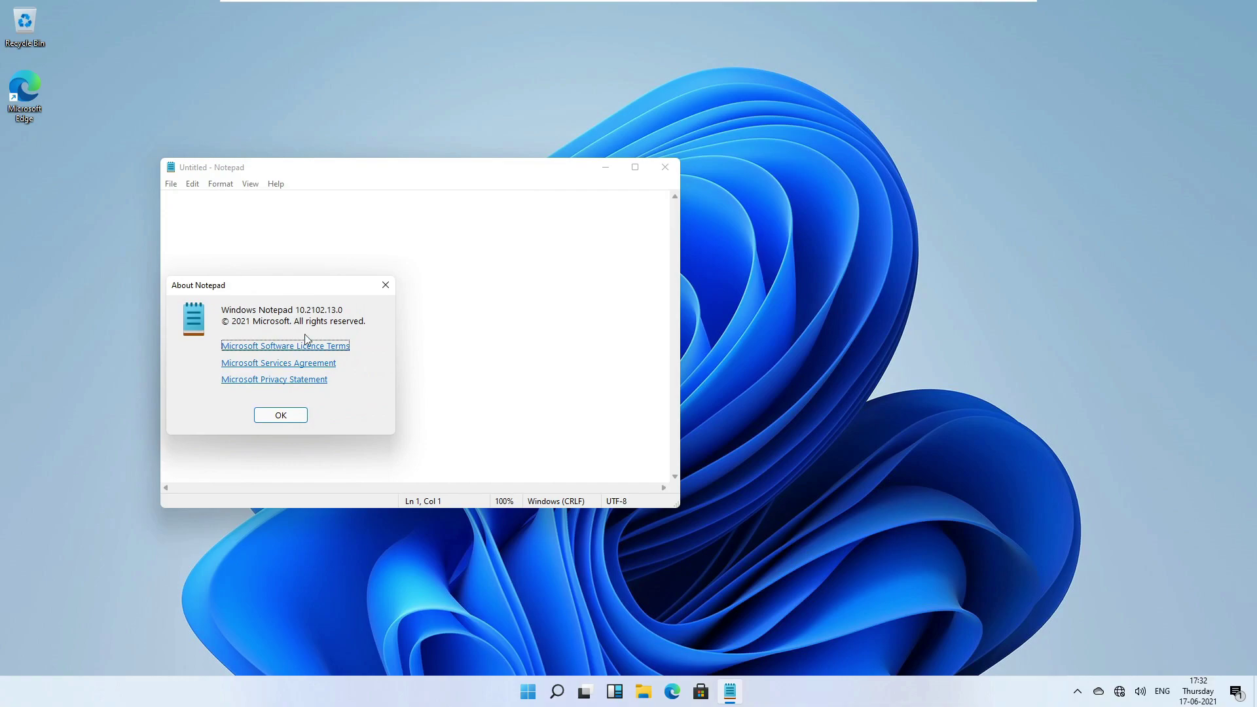
pyautogui.click(280, 417)
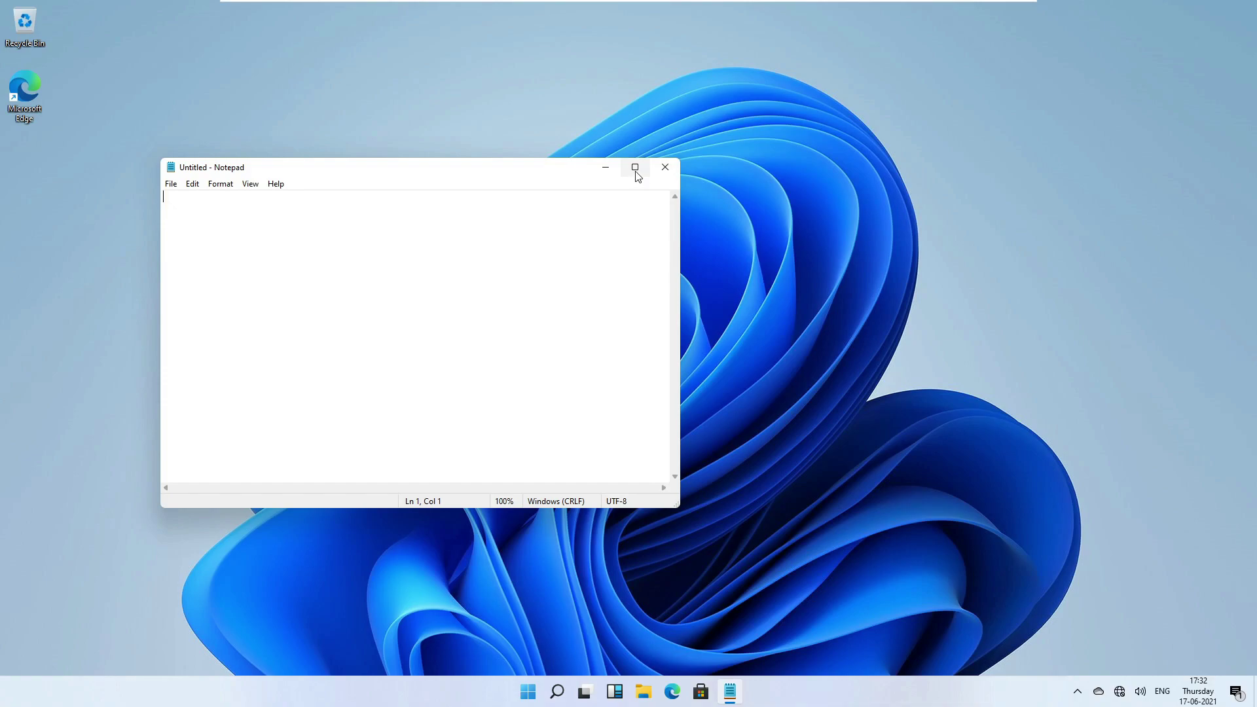
# Snap Notepad to the left half, maximize and restore it by dragging, then close it.
pyautogui.moveTo(638, 177)
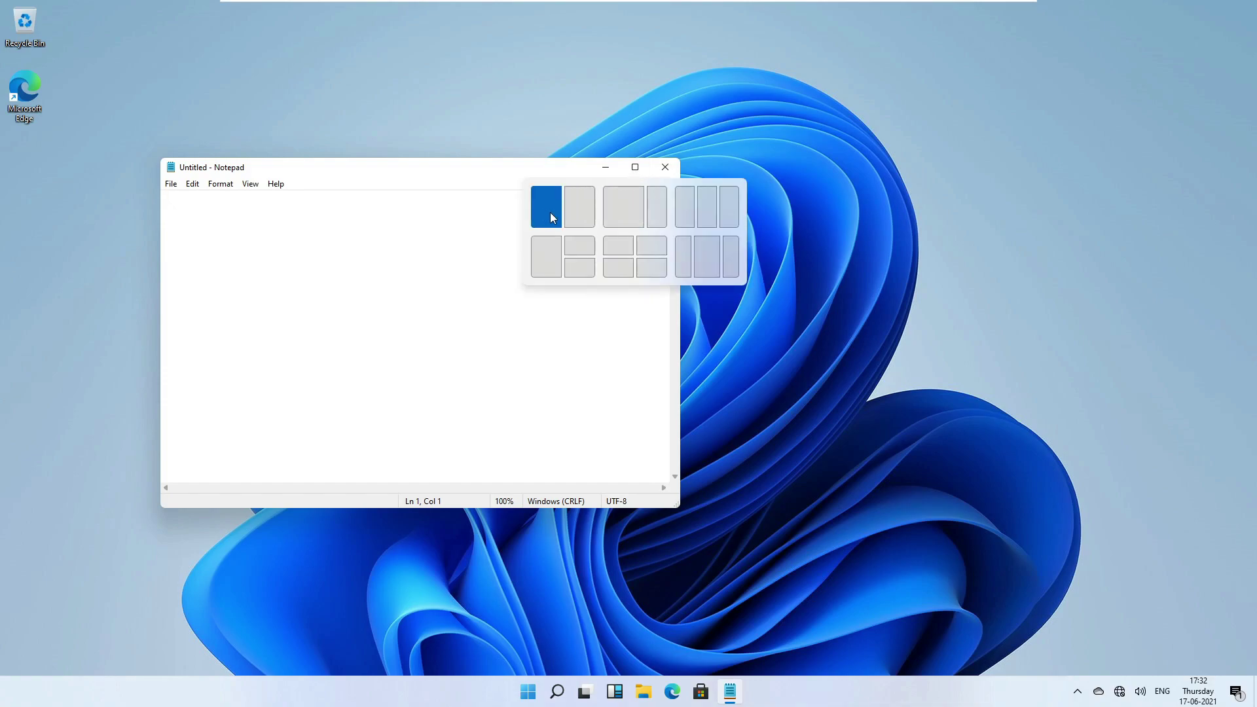
pyautogui.click(550, 212)
pyautogui.moveTo(231, 11); pyautogui.dragTo(618, 5)
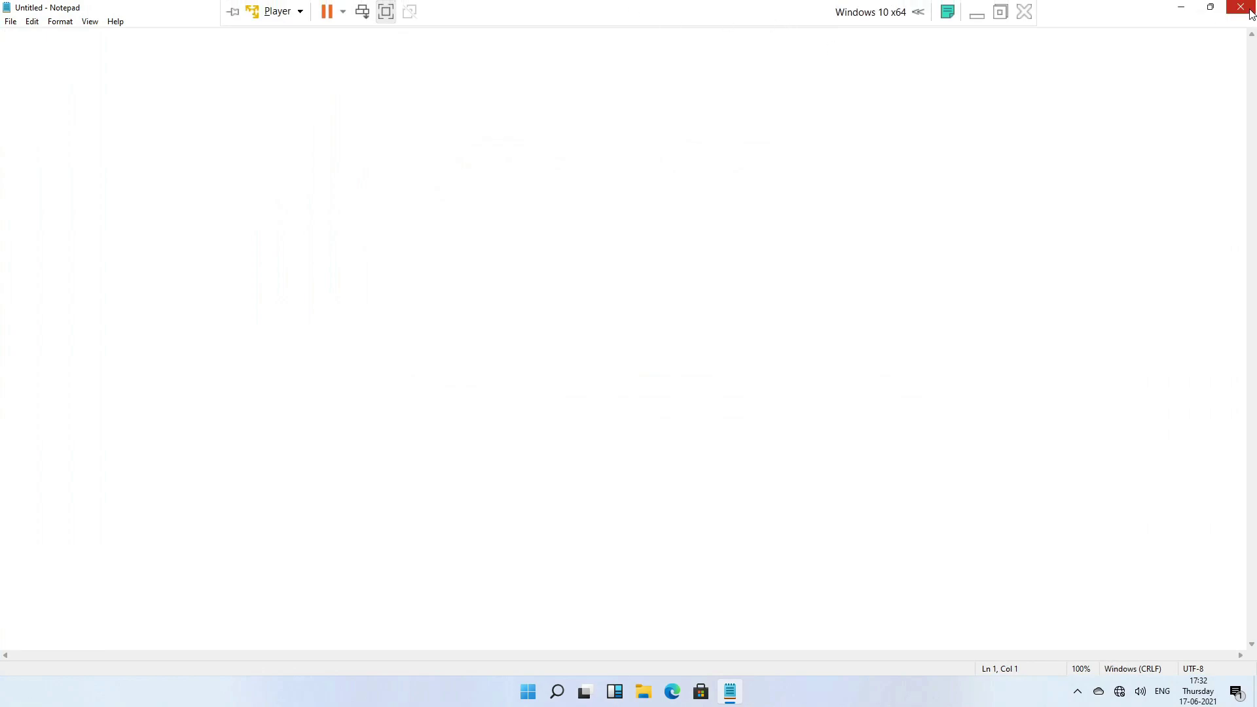
pyautogui.moveTo(1119, 17); pyautogui.dragTo(738, 229)
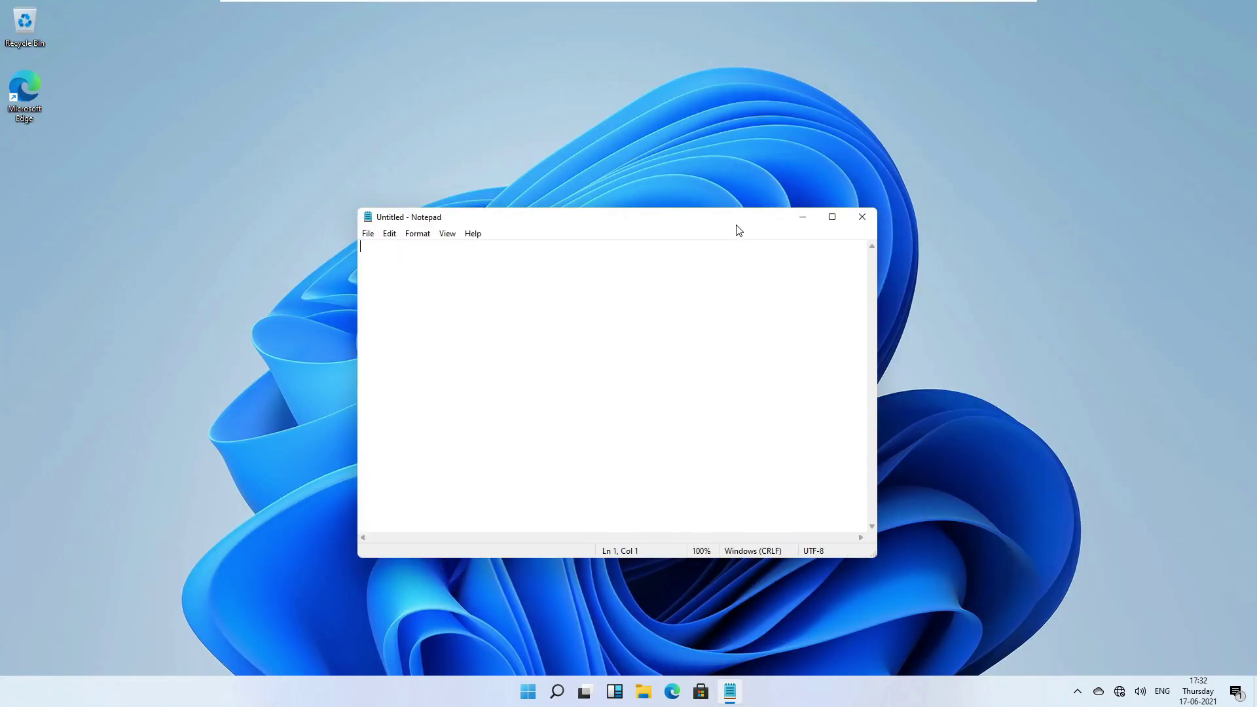
pyautogui.click(862, 217)
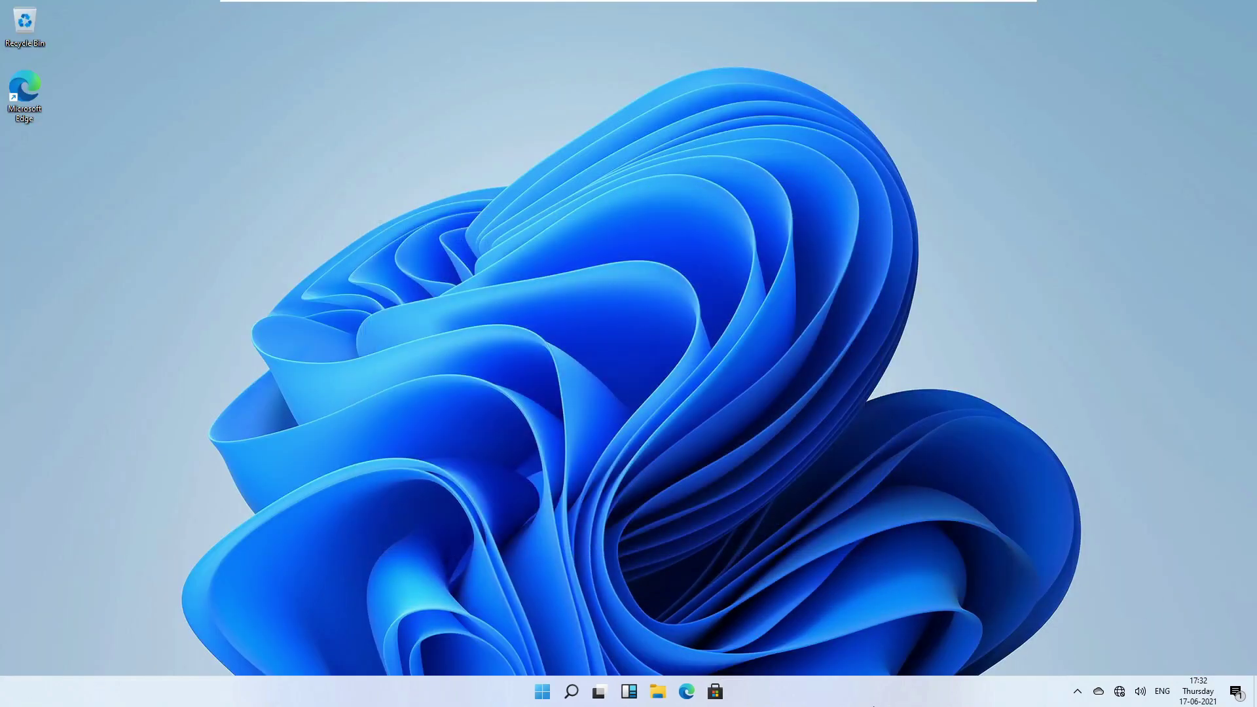
# Show the hidden tray icons, open File Explorer at Quick access, and launch Microsoft Edge.
pyautogui.click(1077, 691)
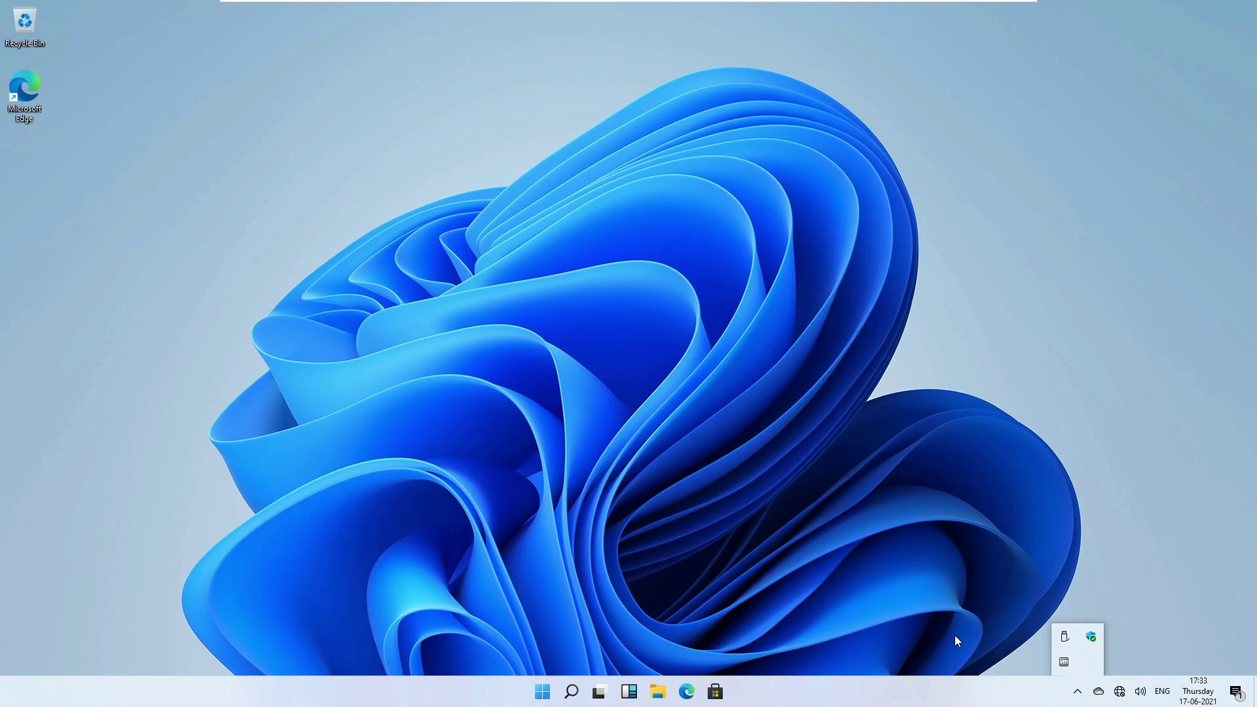
pyautogui.press('super+e')
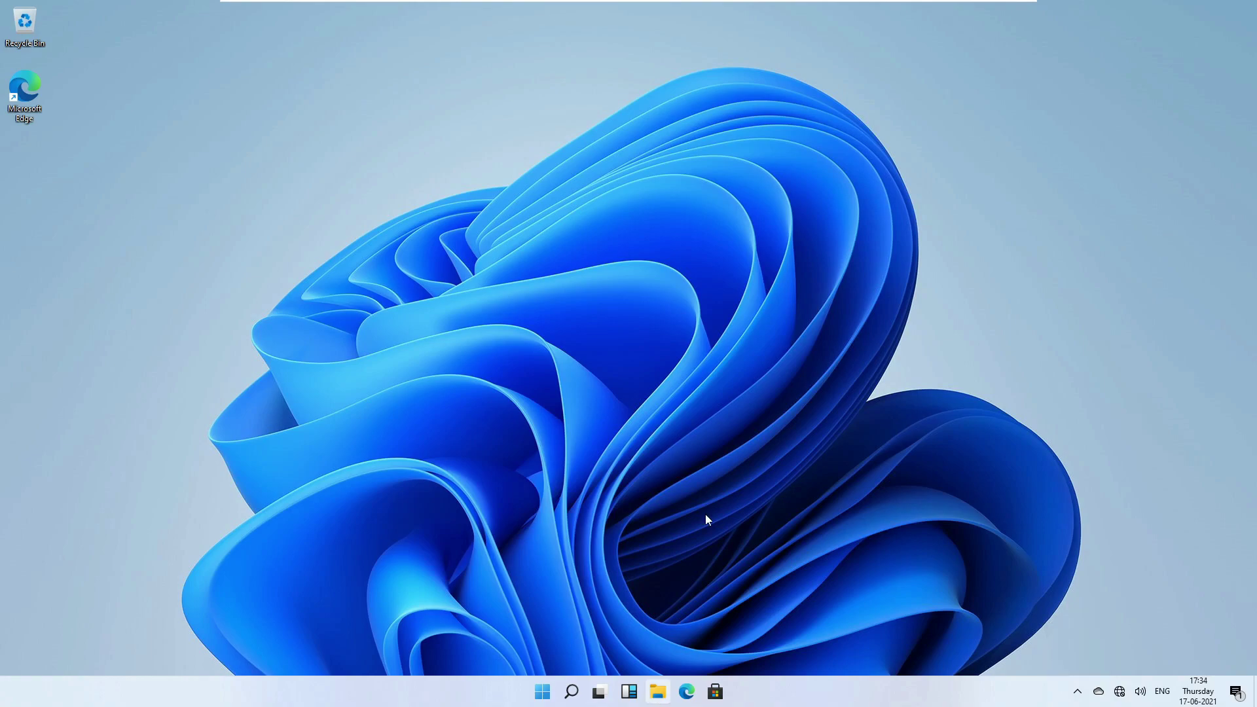
pyautogui.click(687, 692)
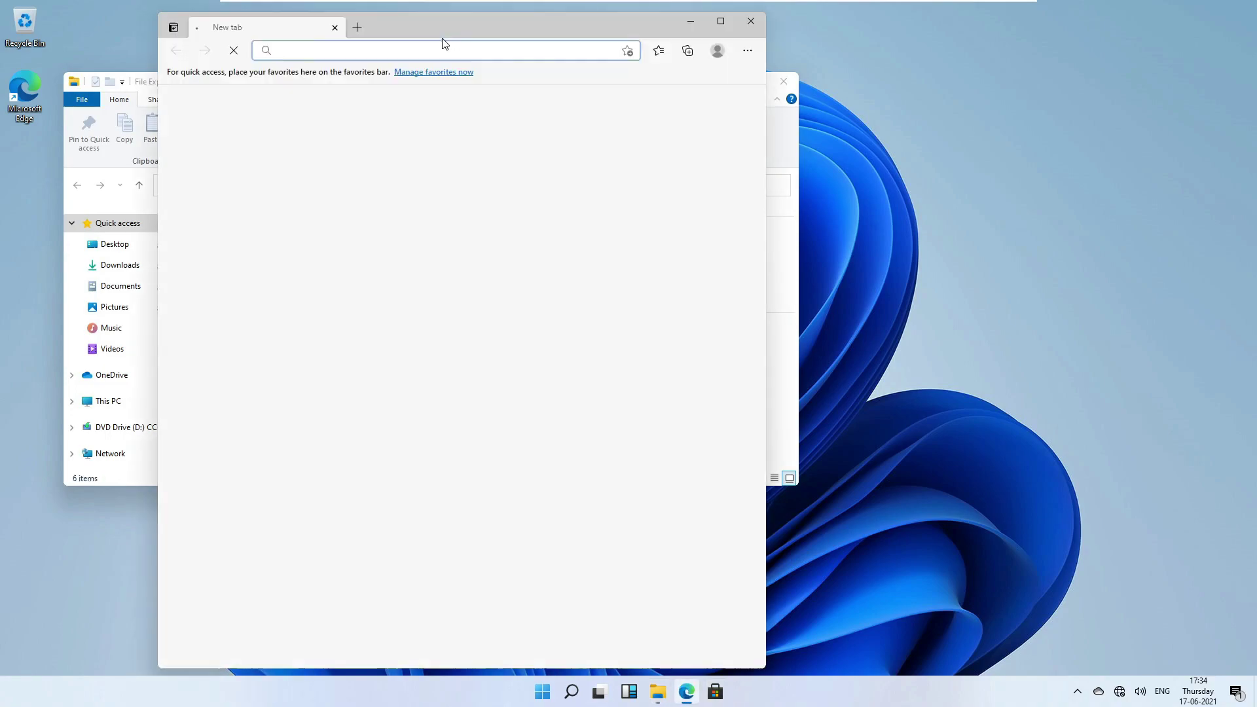
# In Task View, drag Edge onto a new desktop, remove the empty one, and return to Desktop 1.
pyautogui.moveTo(392, 26); pyautogui.dragTo(836, 16)
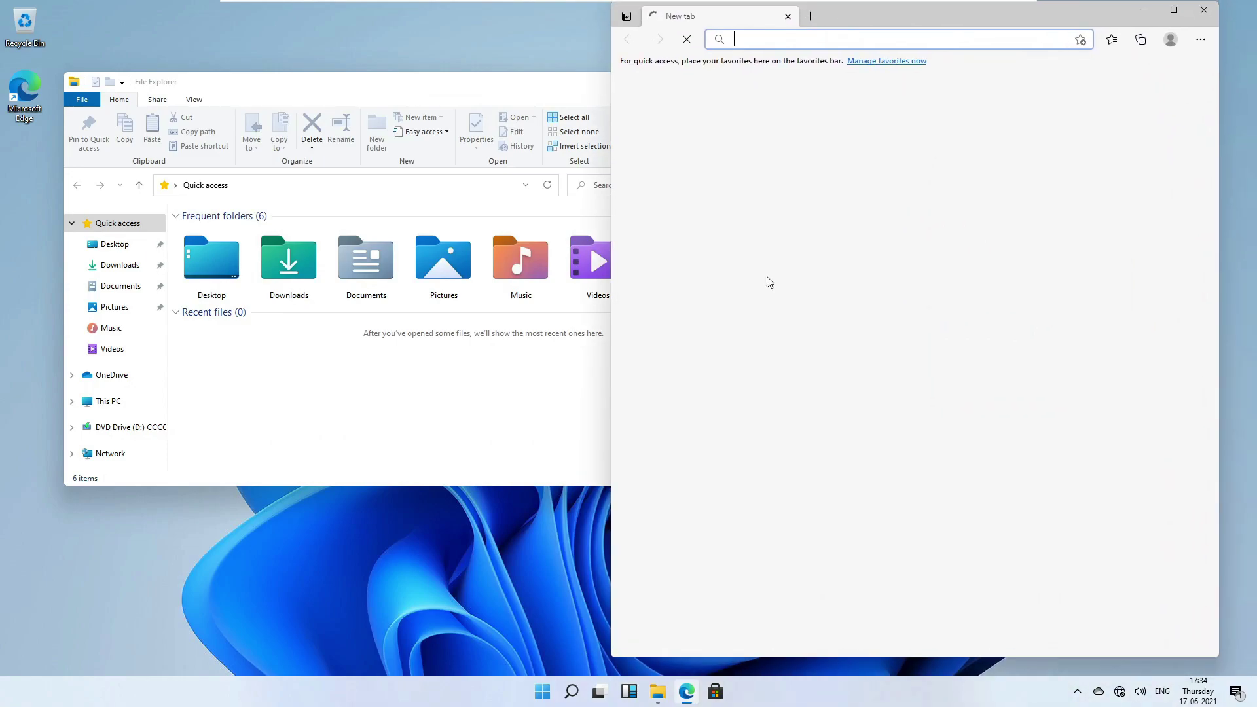
pyautogui.click(601, 693)
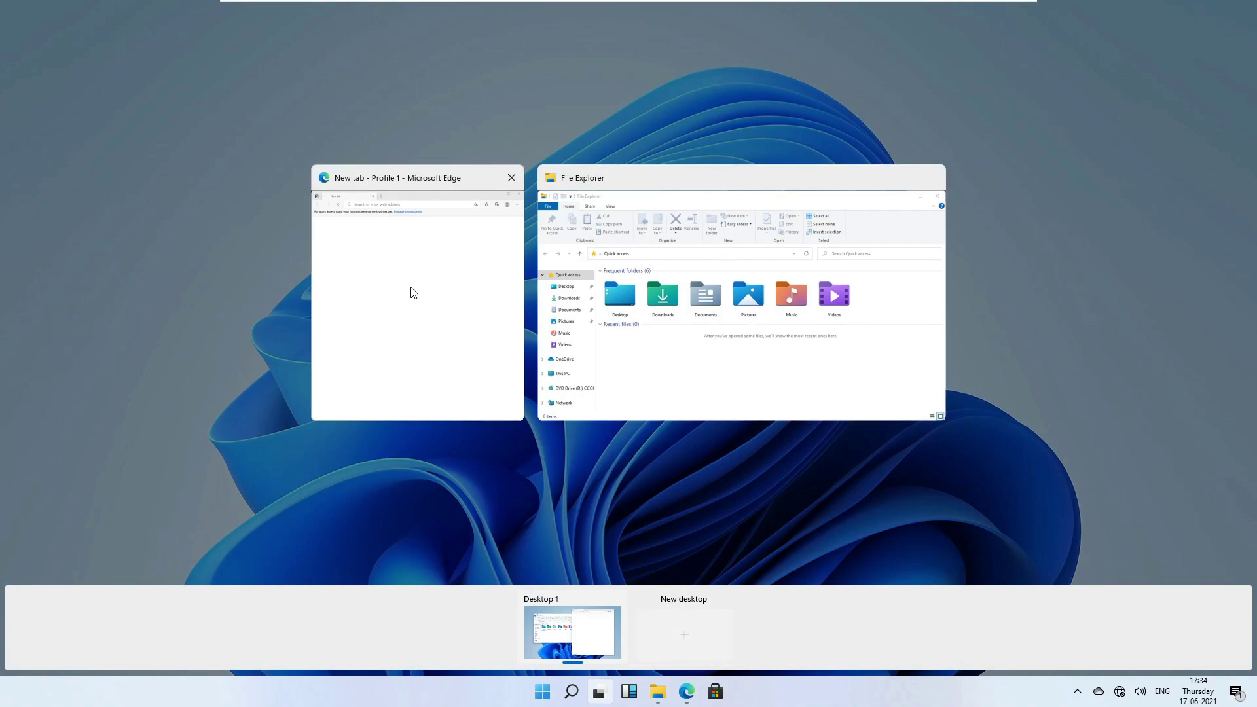
pyautogui.moveTo(430, 278); pyautogui.dragTo(423, 235)
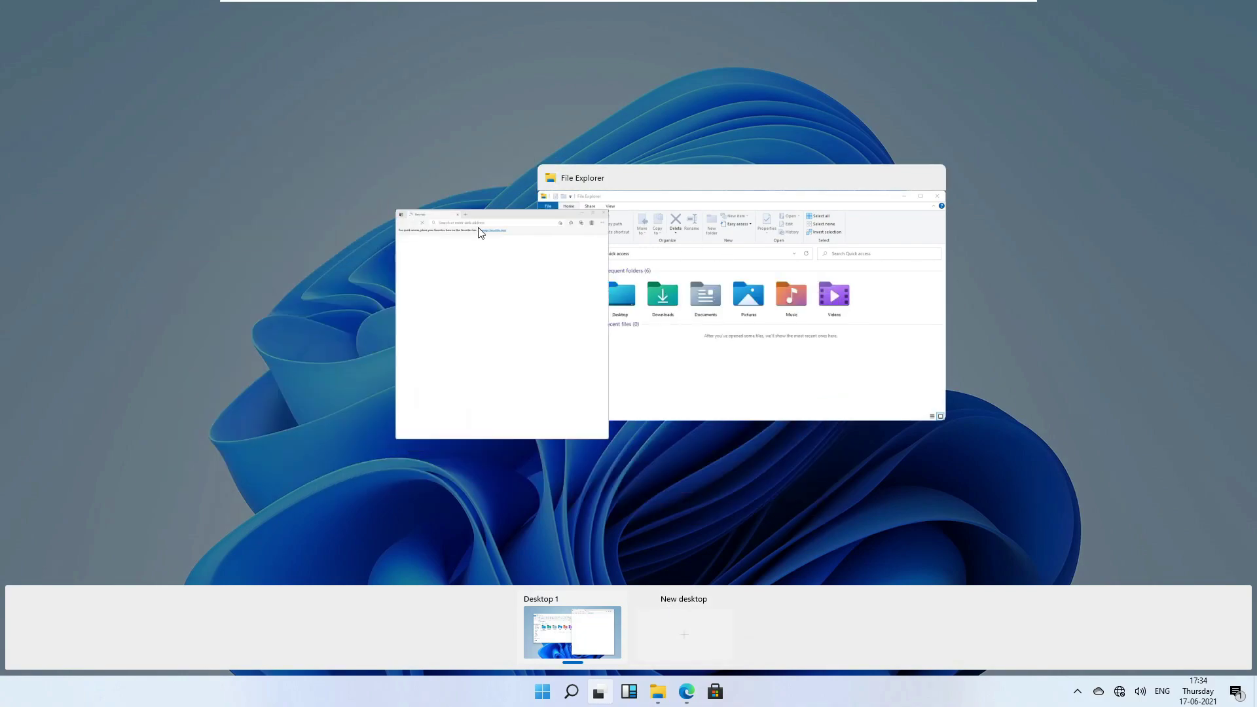
pyautogui.moveTo(528, 369); pyautogui.dragTo(708, 644)
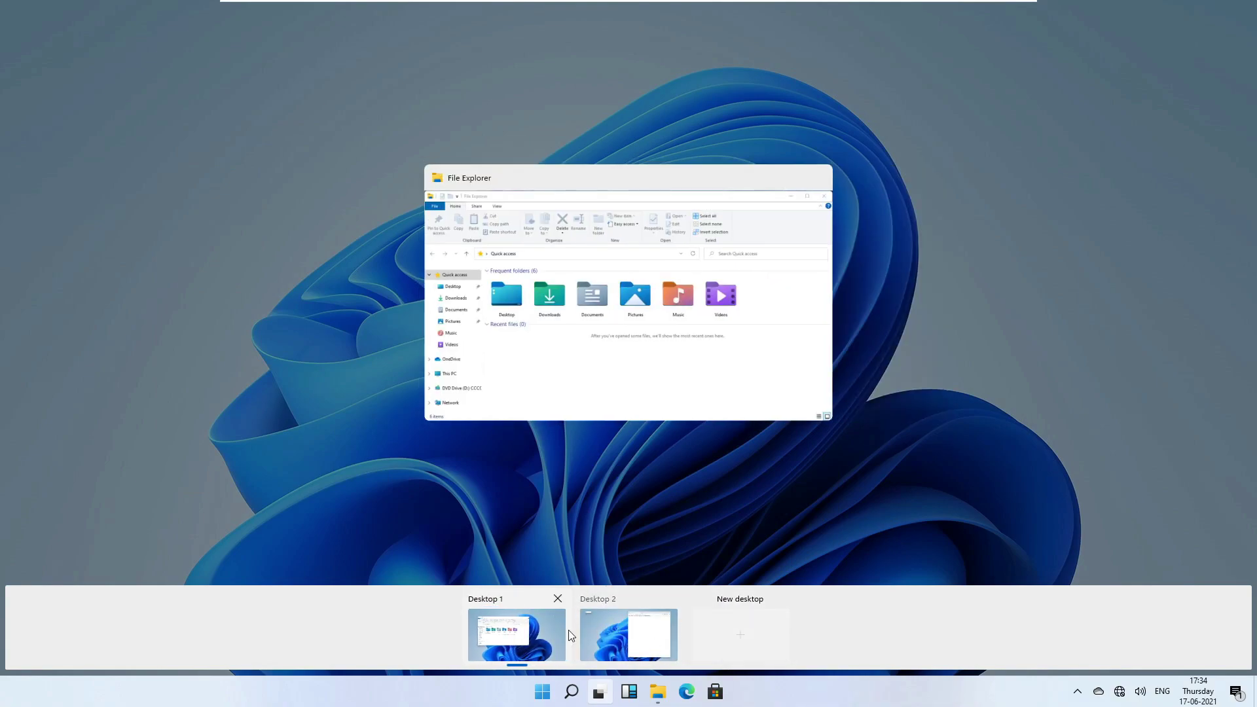
pyautogui.moveTo(630, 637)
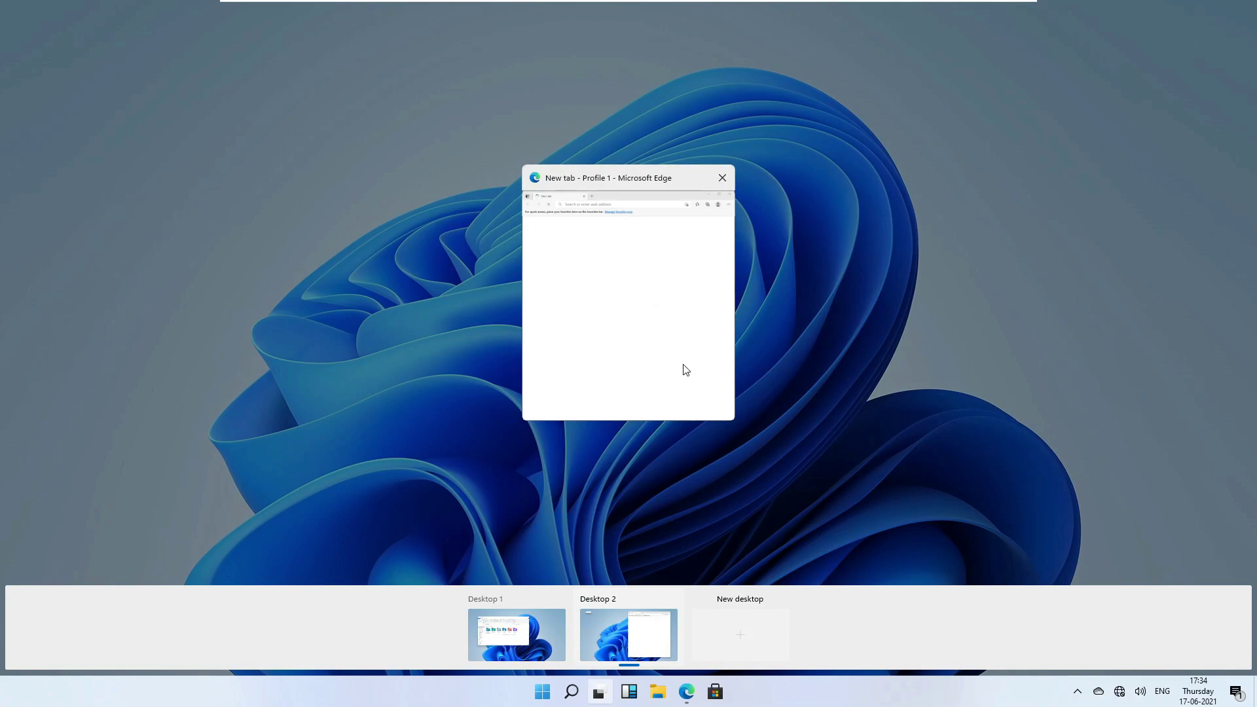
pyautogui.moveTo(681, 368); pyautogui.dragTo(756, 635)
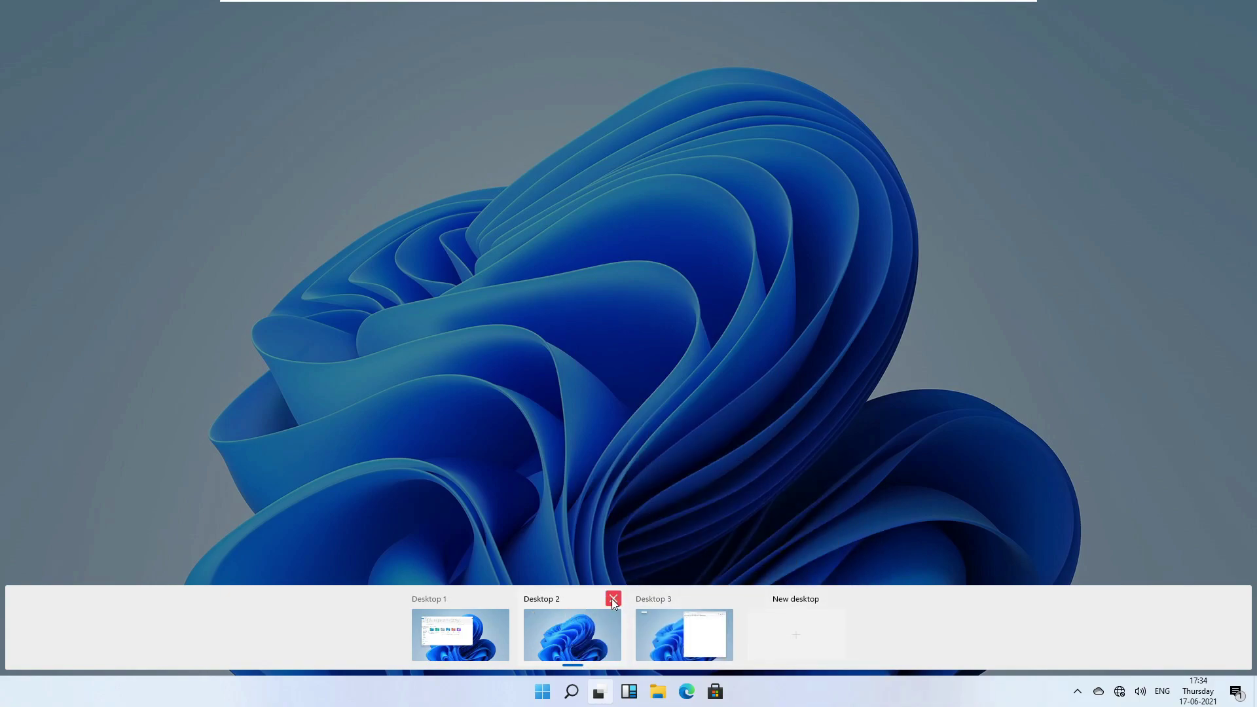
pyautogui.click(613, 598)
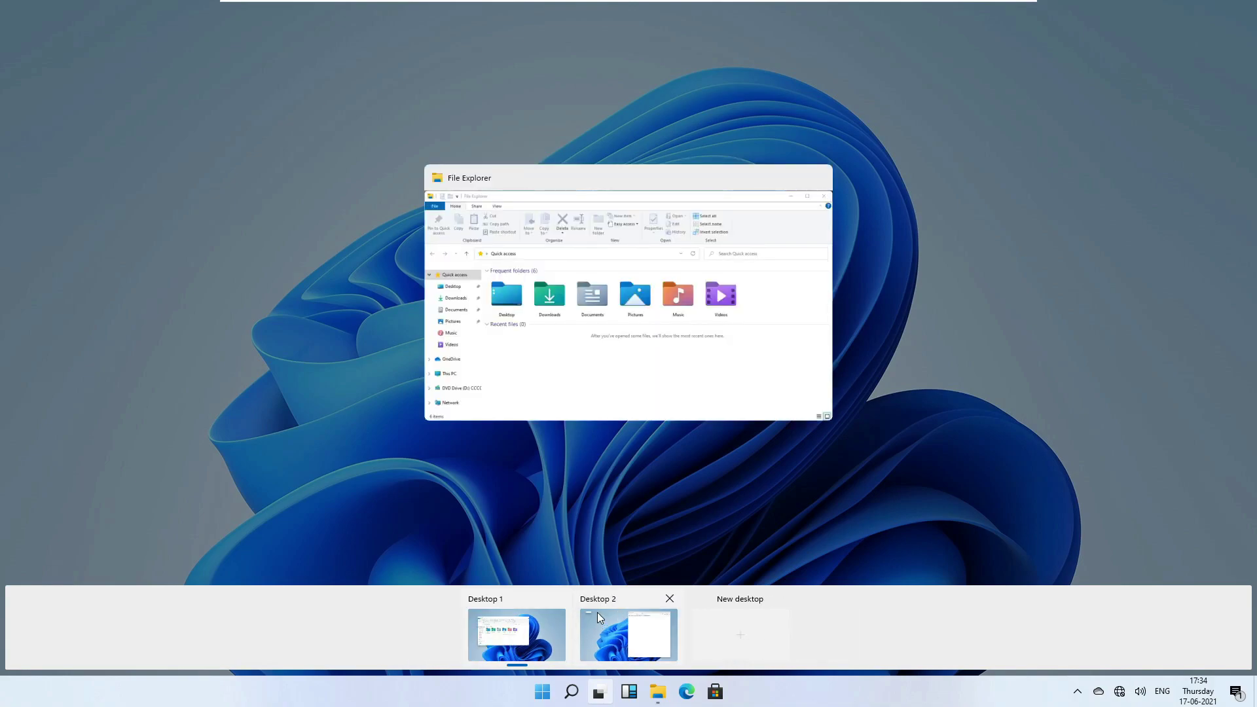
pyautogui.click(586, 515)
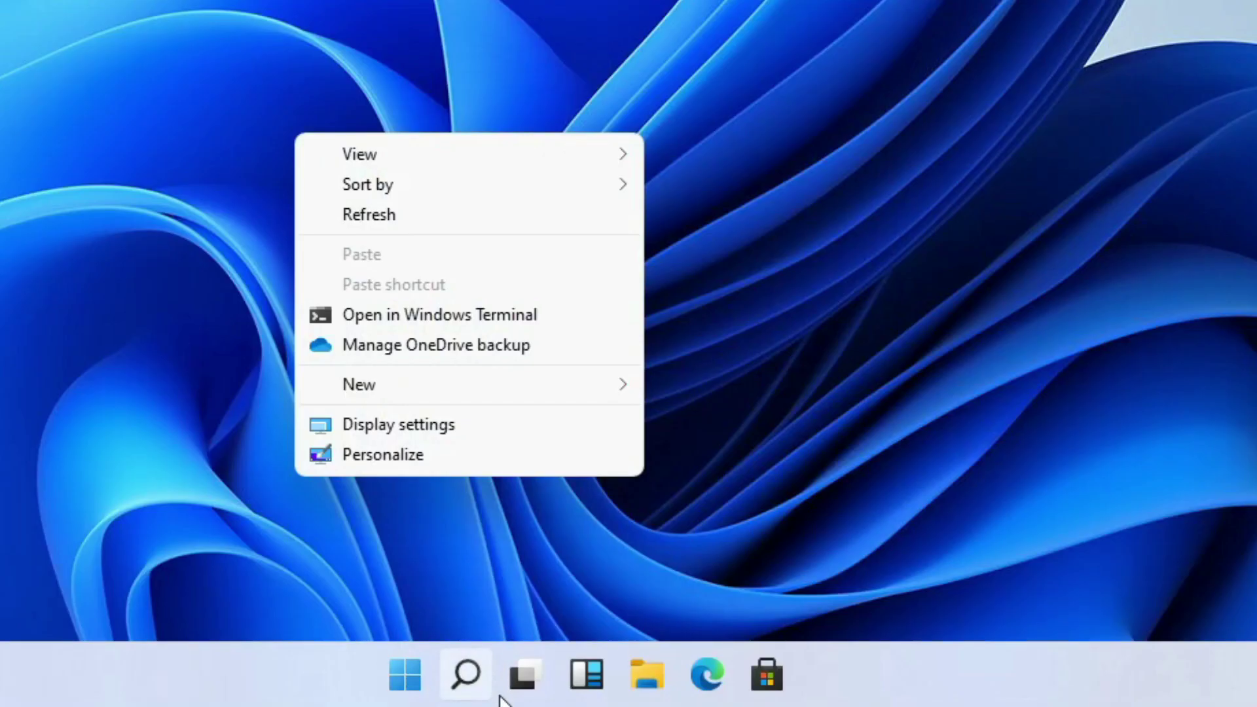
# Remove Desktop 2 from the virtual desktops list, merging its window into Desktop 1.
pyautogui.click(521, 691)
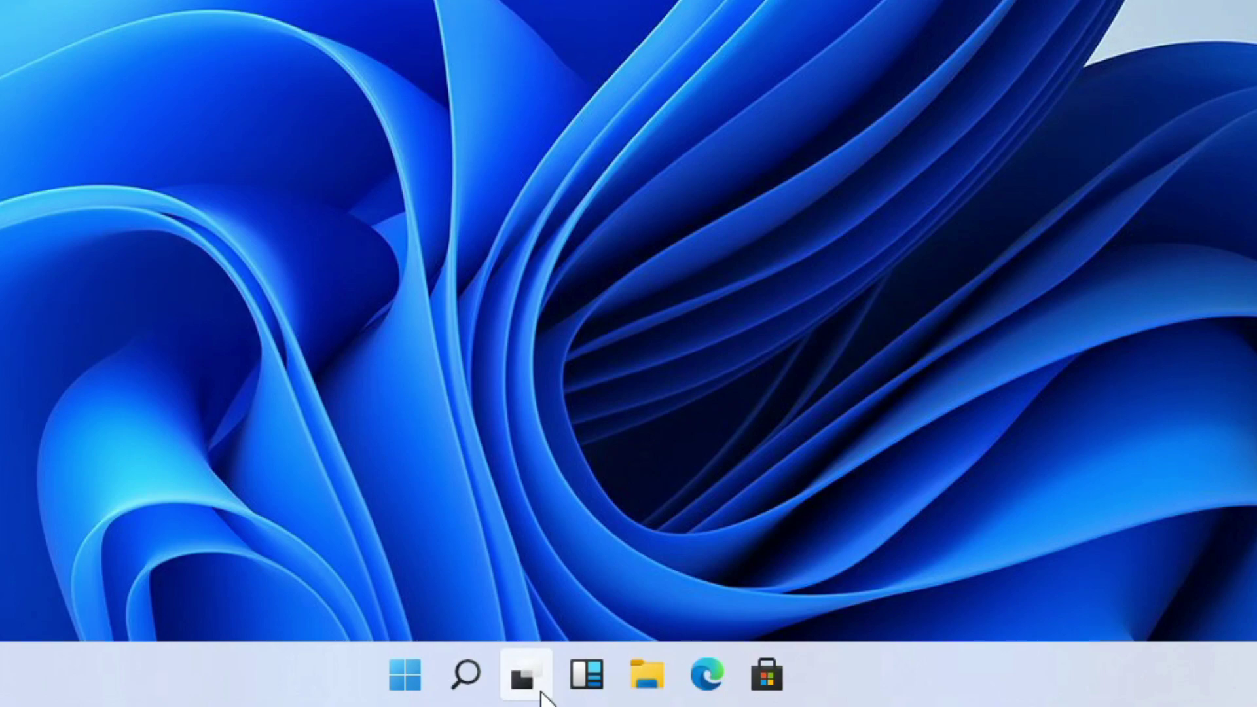
pyautogui.moveTo(525, 678)
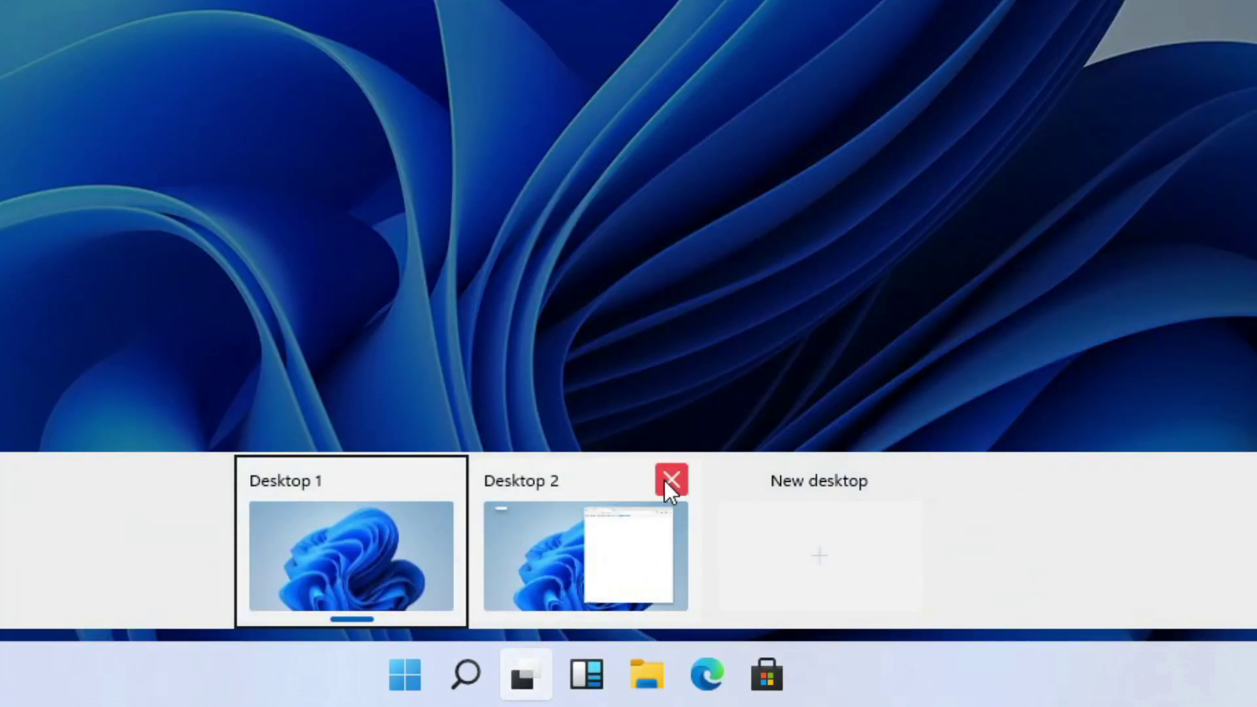
pyautogui.click(669, 481)
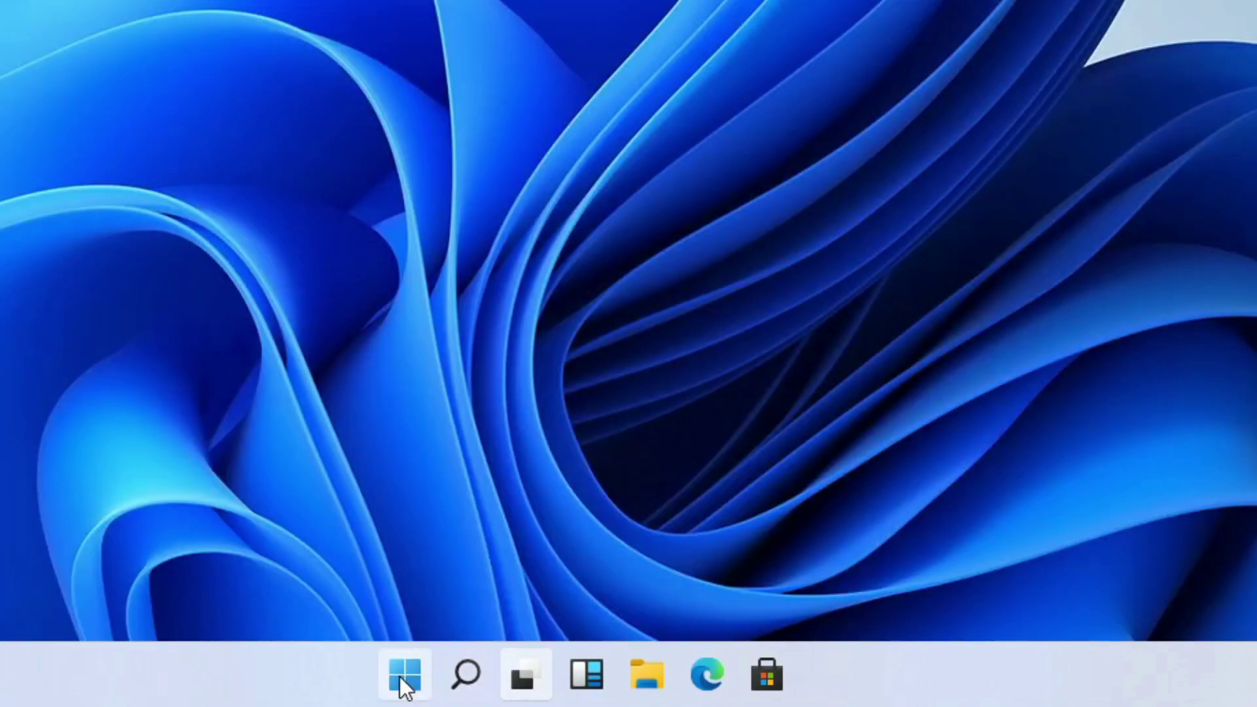
# Toggle the Start menu a few times, open search, then open and close Task View.
pyautogui.click(411, 691)
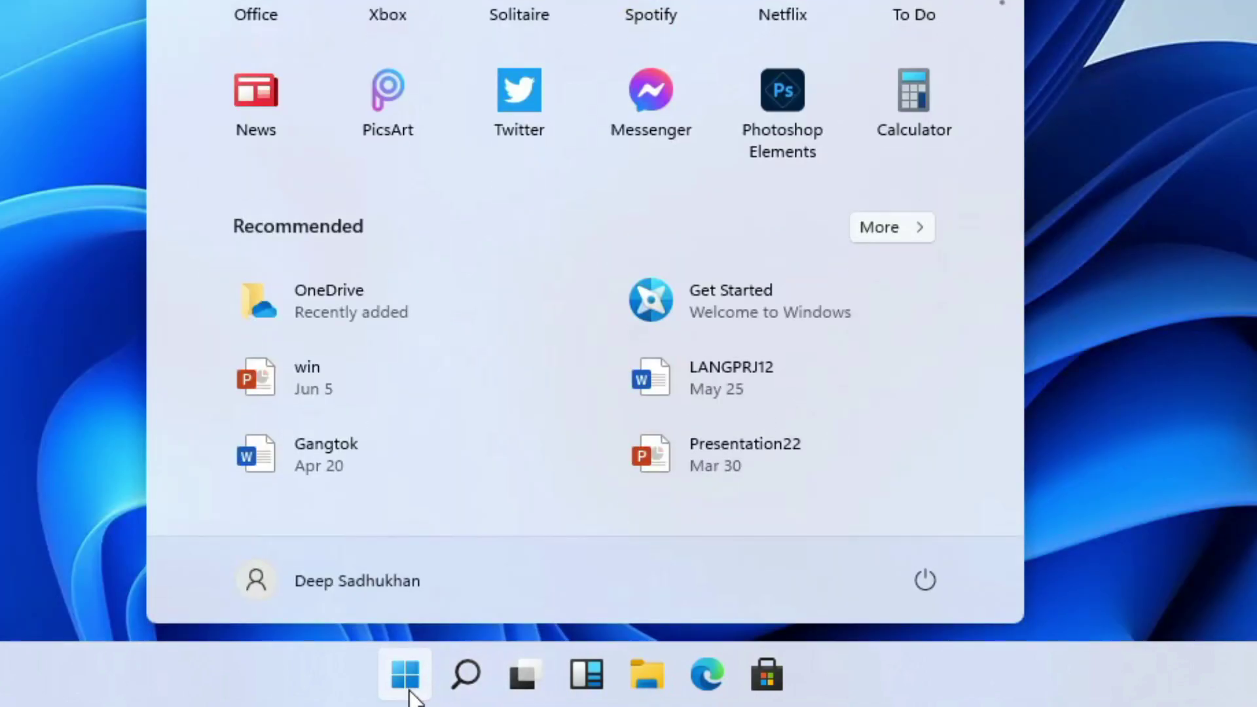
pyautogui.click(413, 694)
pyautogui.click(411, 692)
pyautogui.click(411, 693)
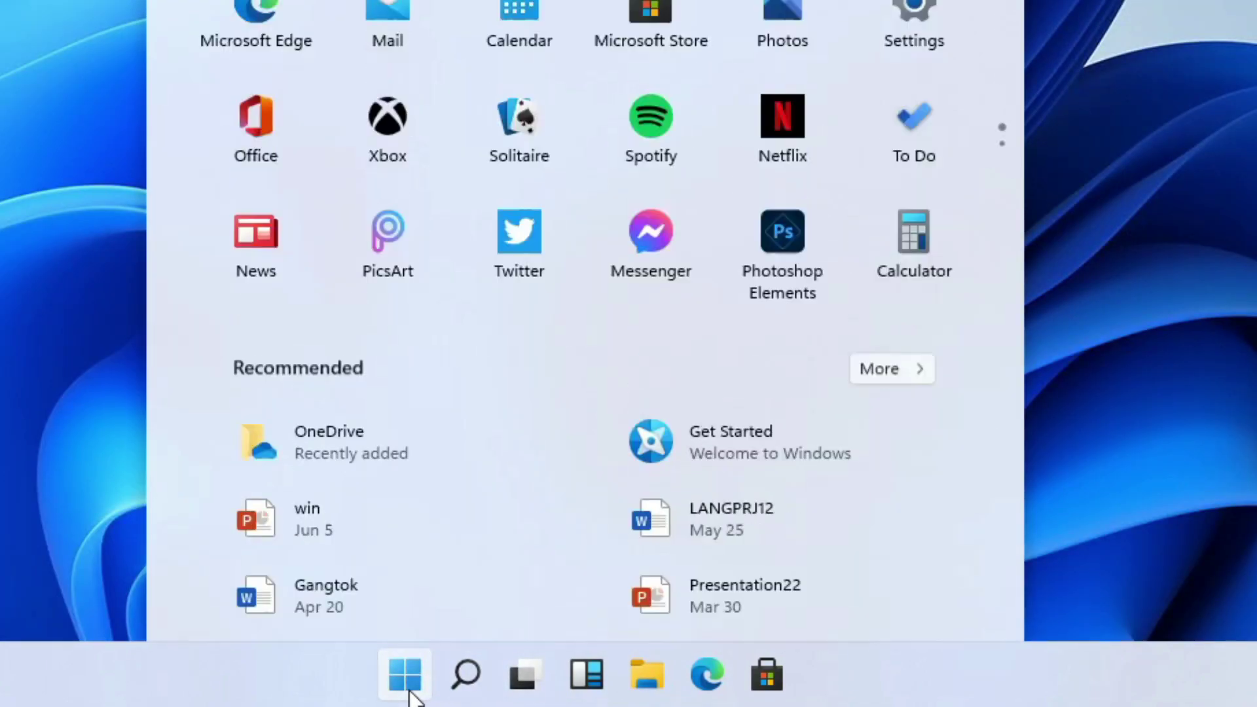
pyautogui.click(412, 693)
pyautogui.click(465, 678)
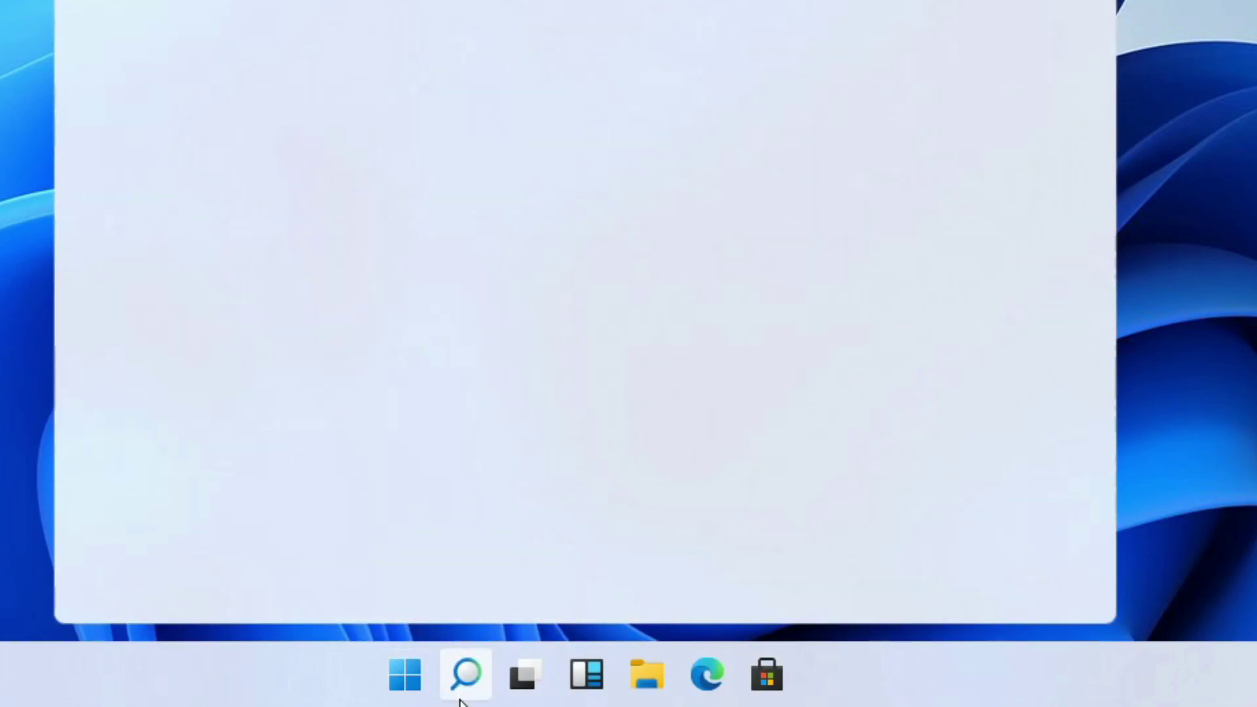
pyautogui.click(522, 681)
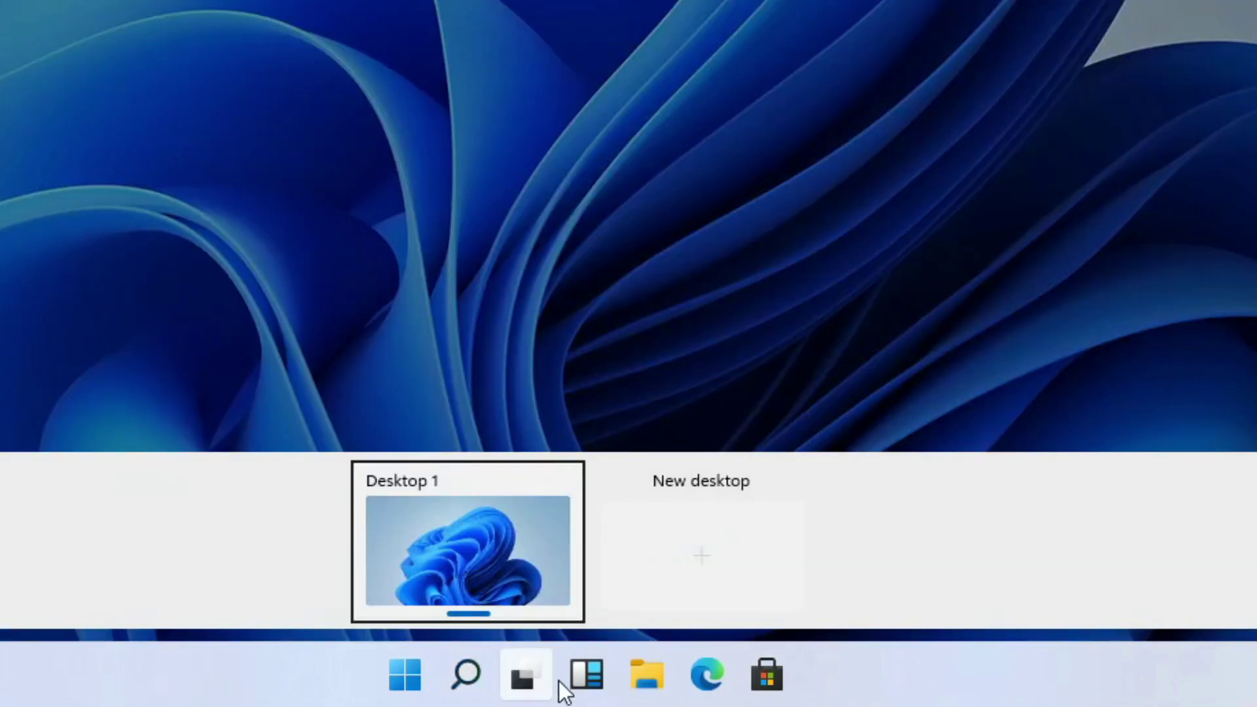
pyautogui.click(652, 689)
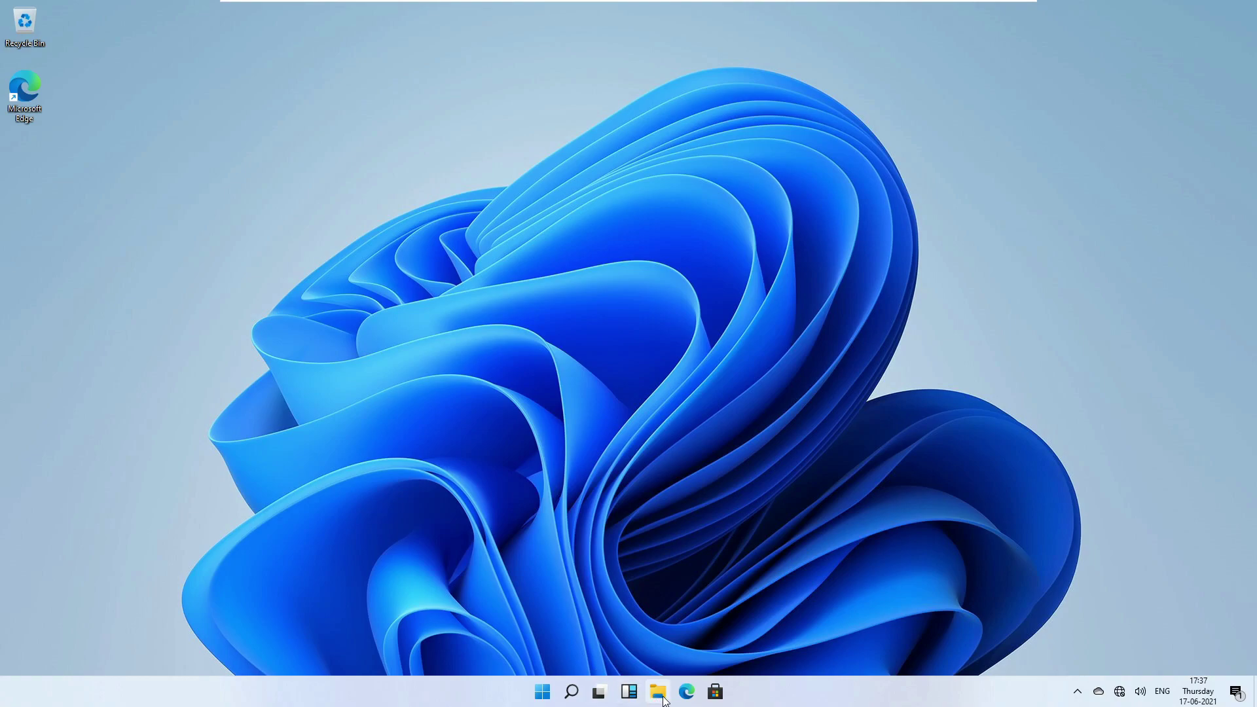
# Open the sources folder on DVD Drive (D:) in File Explorer.
pyautogui.press('super+e')
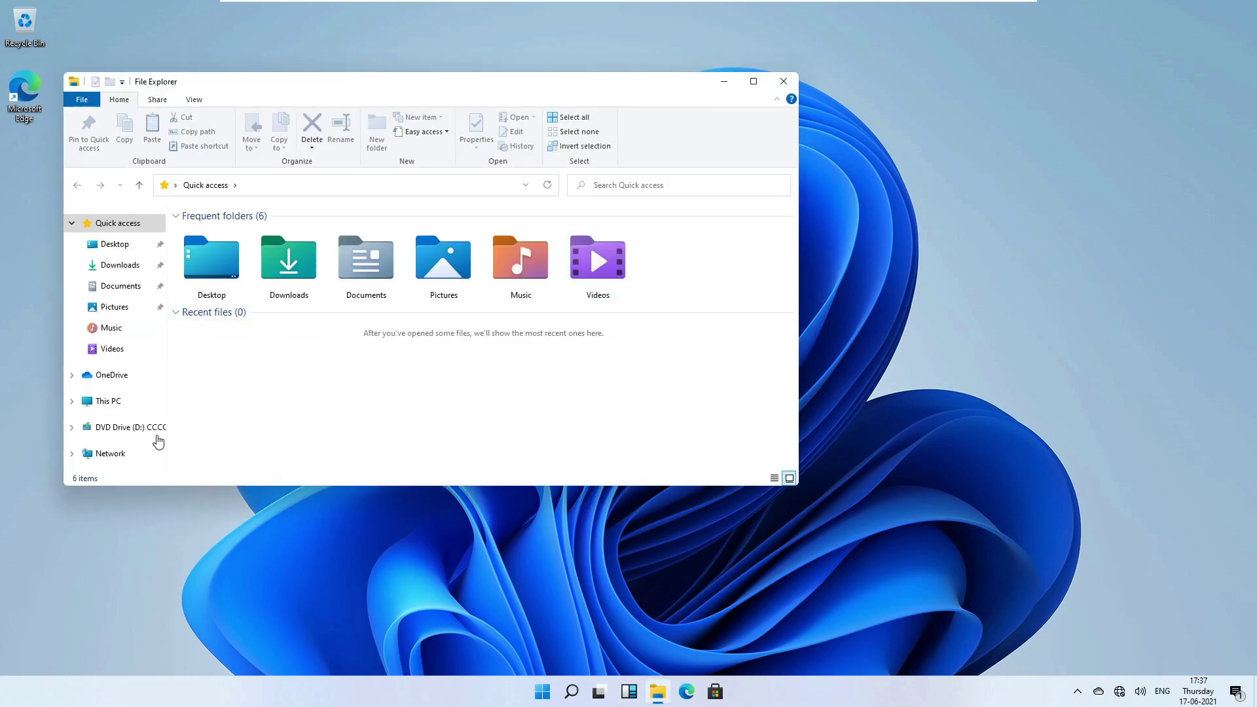
pyautogui.click(159, 428)
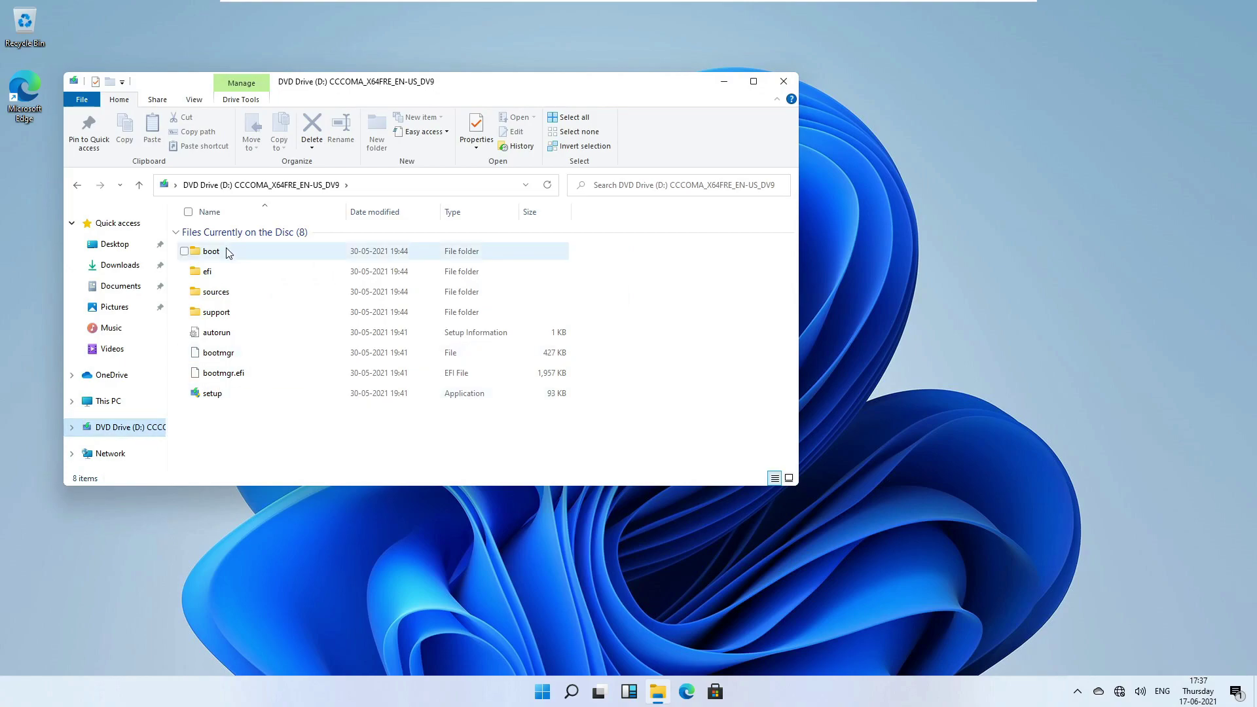
pyautogui.moveTo(254, 407); pyautogui.dragTo(229, 424)
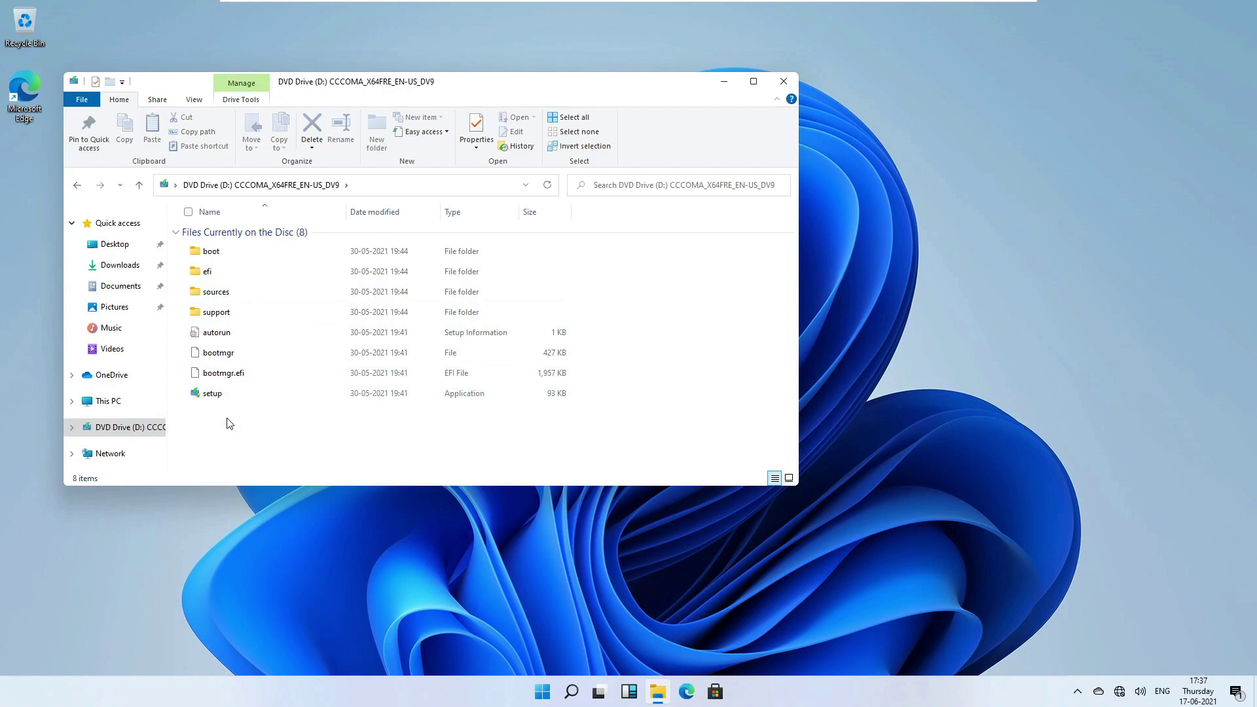
pyautogui.doubleClick(217, 295)
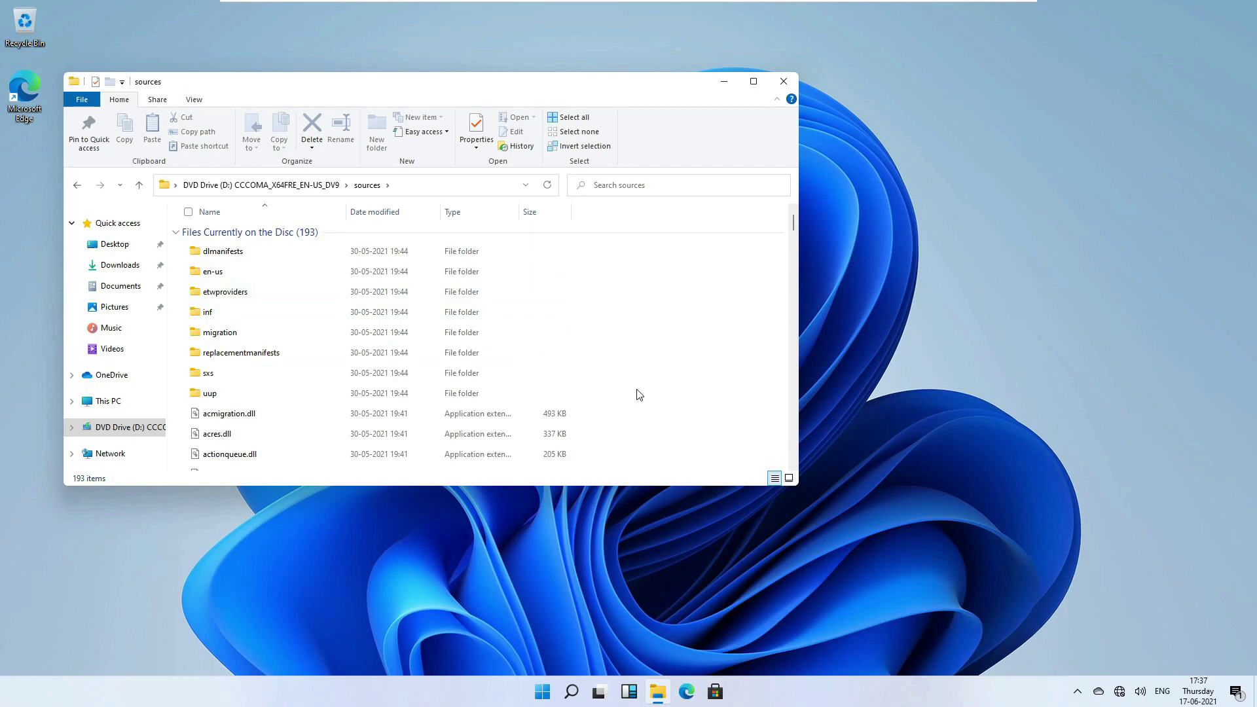
# Browse the 193 sources files and select install.wim to check its size.
pyautogui.scroll(-5, 478, 359)
pyautogui.scroll(5, 476, 358)
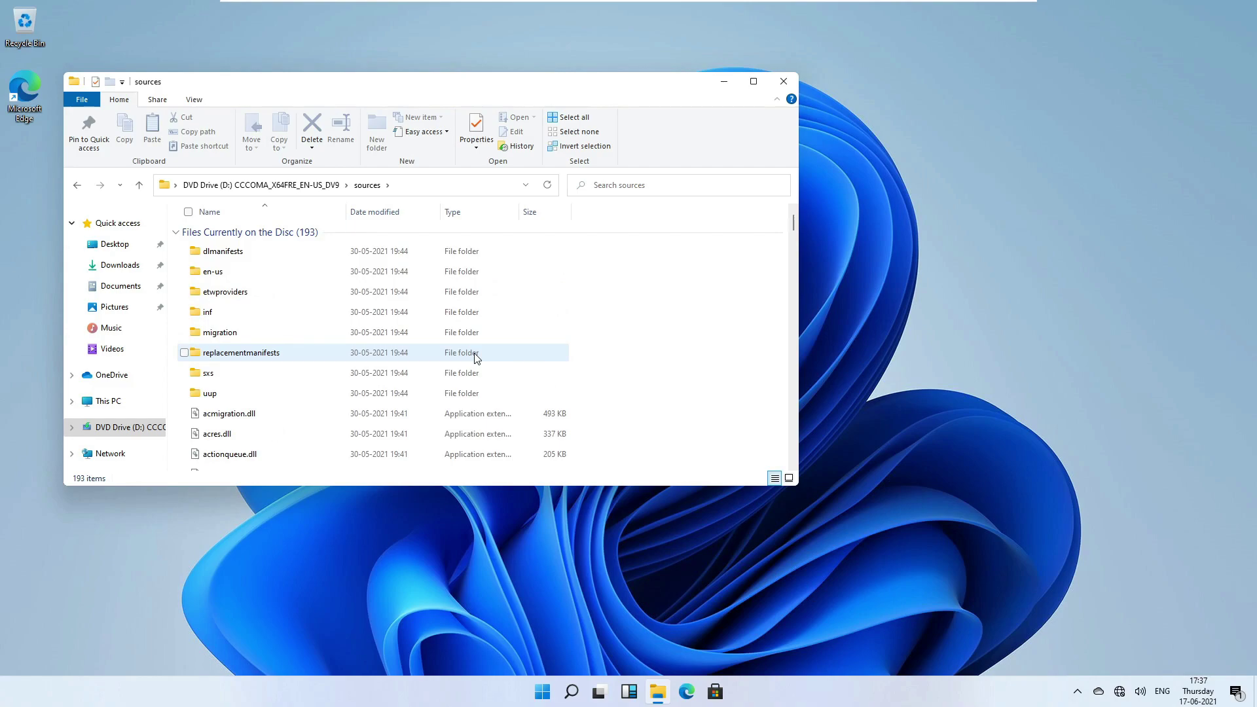
pyautogui.click(476, 358)
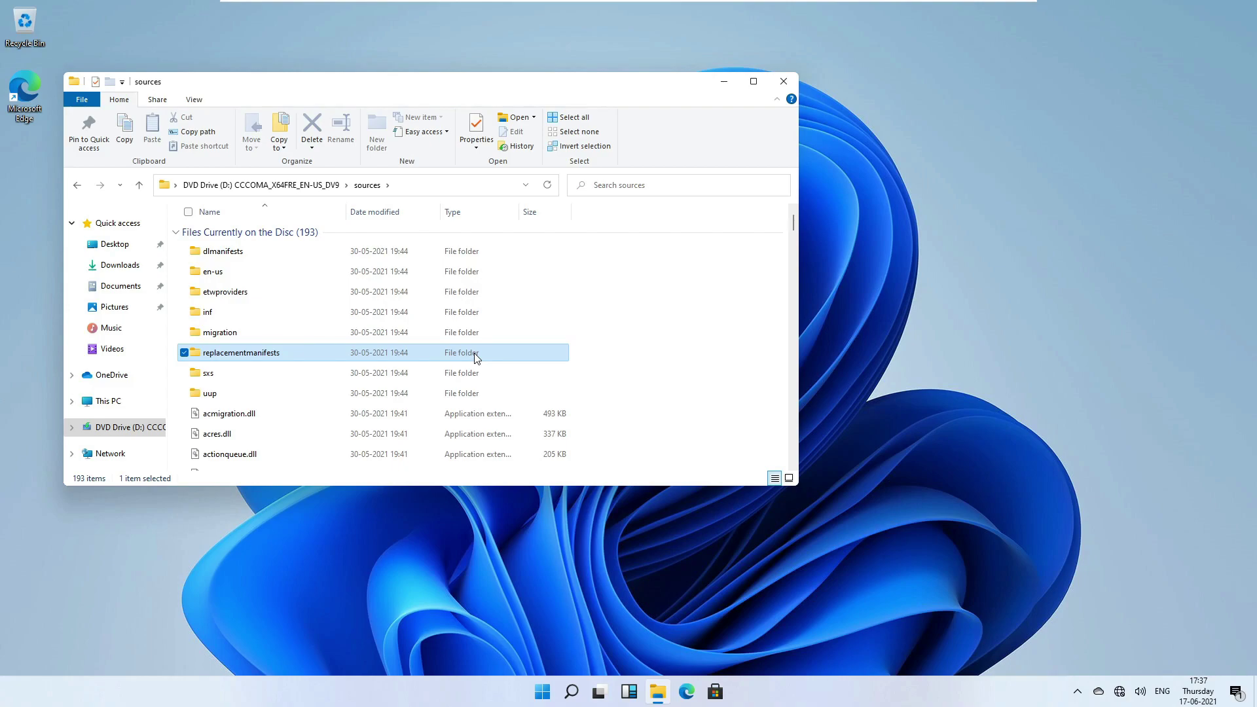
pyautogui.press('i')
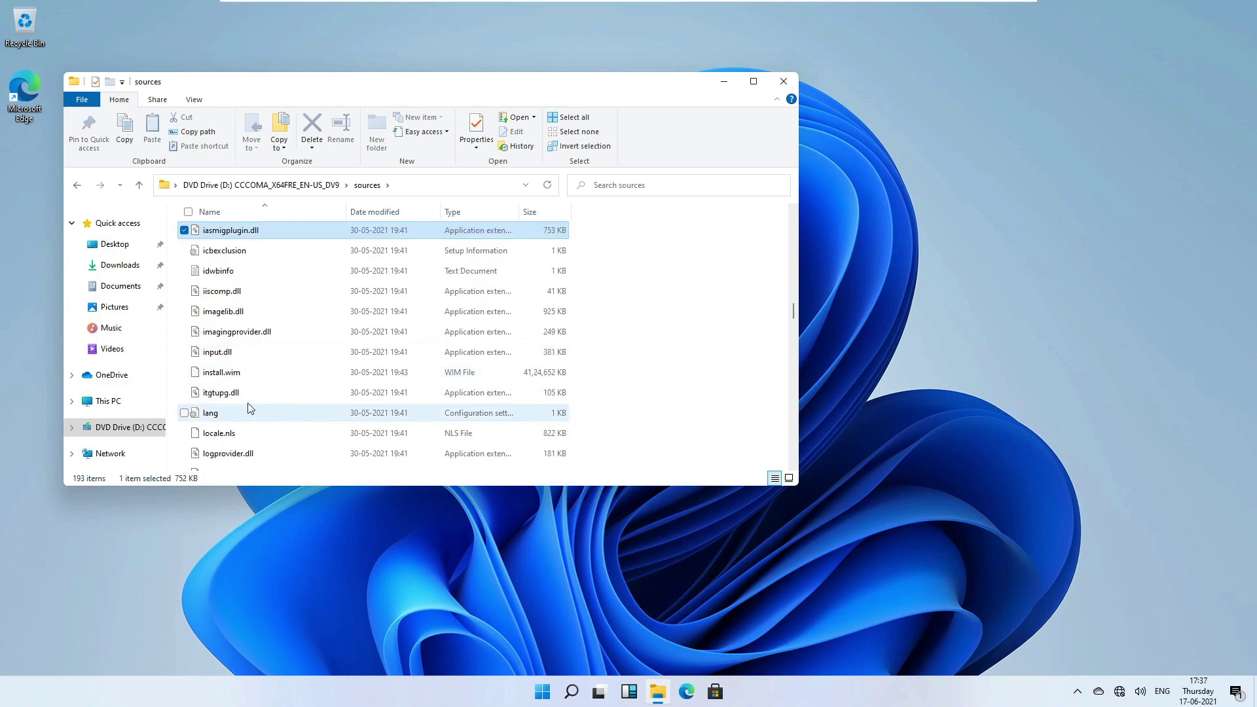
pyautogui.click(243, 372)
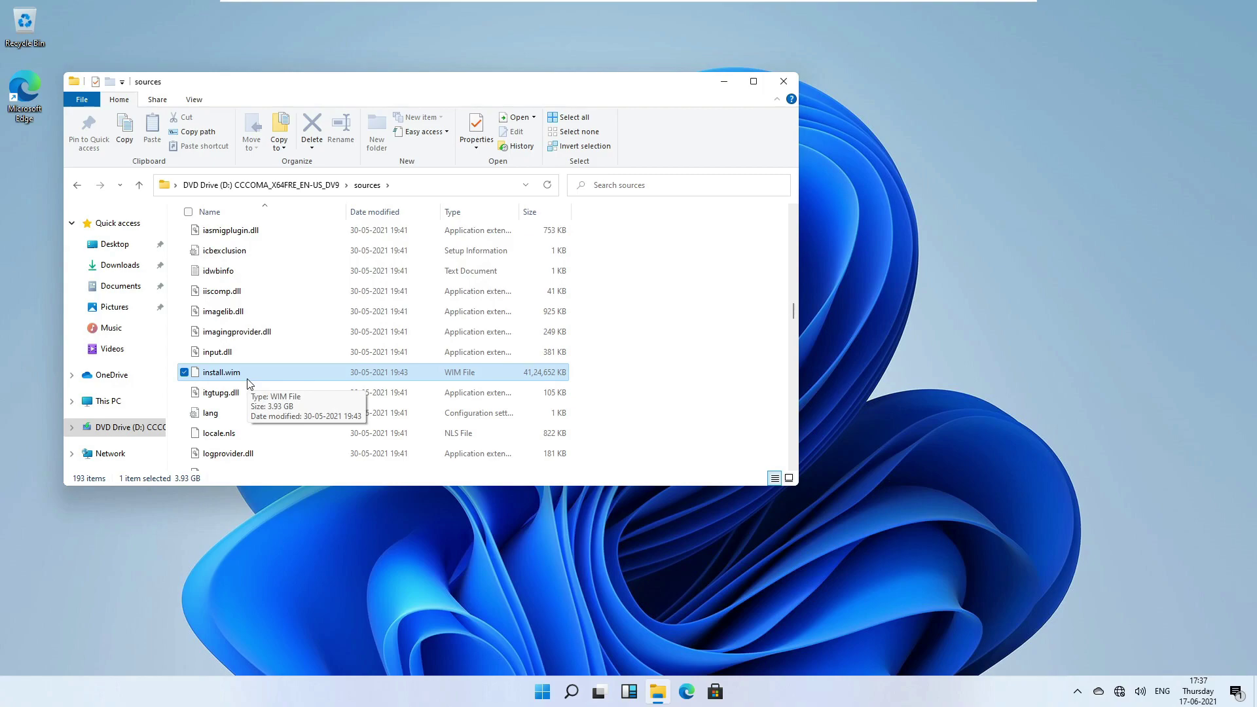
pyautogui.click(663, 328)
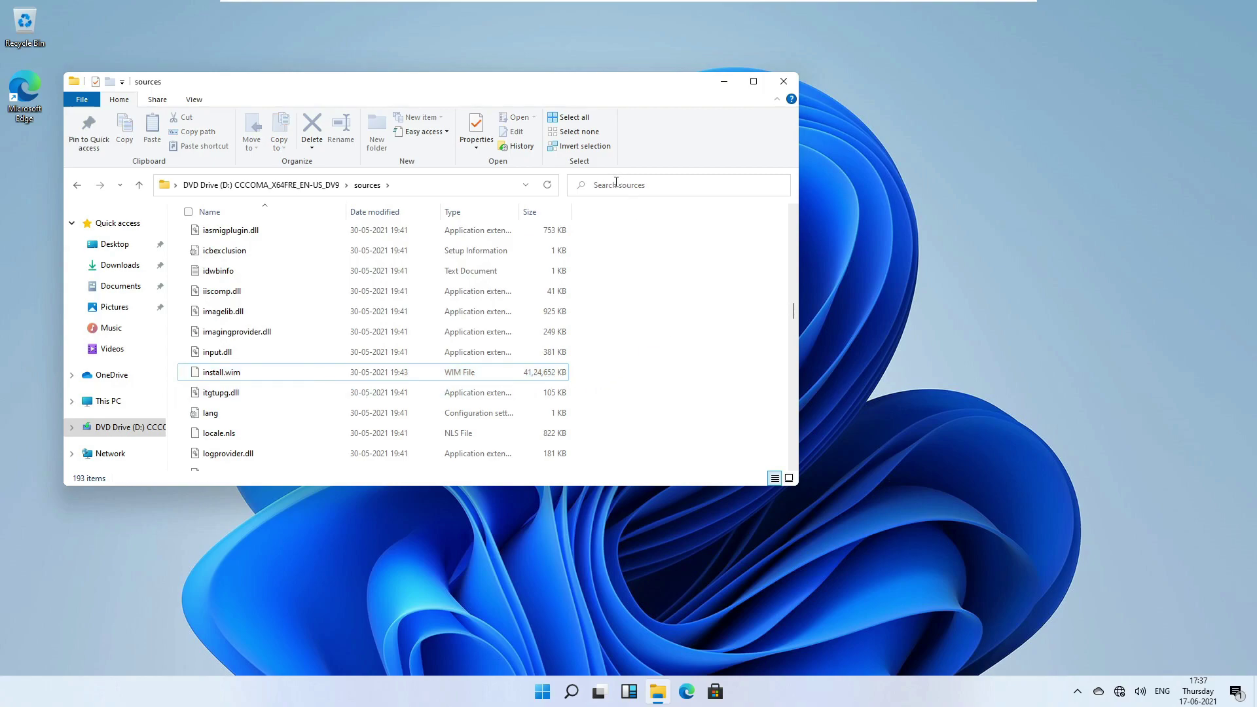